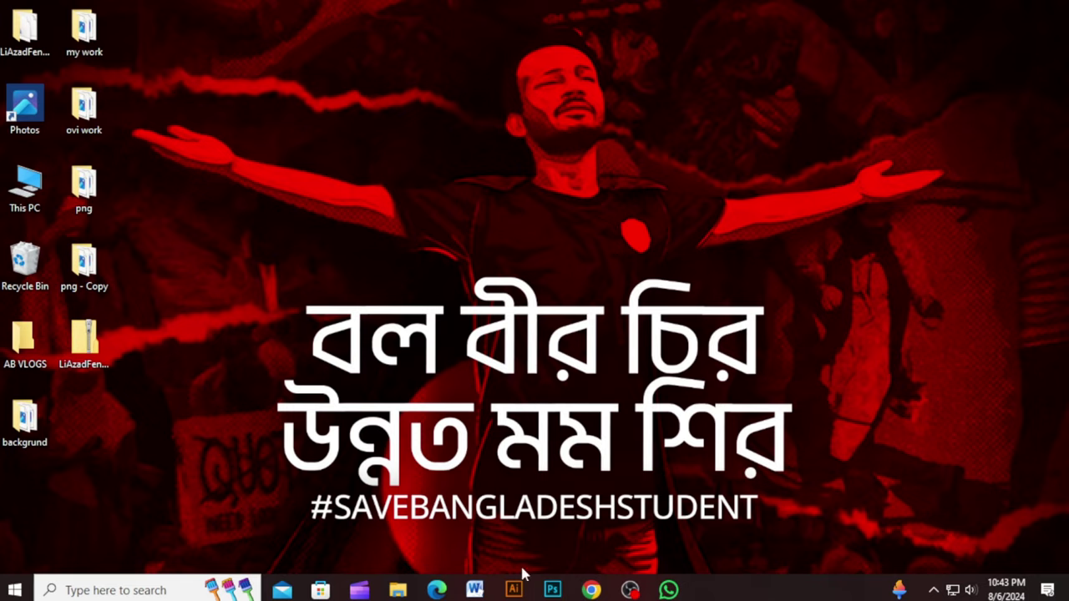
- Launch Photoshop and create a new white document 8 × 2 inches at 300 ppi
click(552, 590)
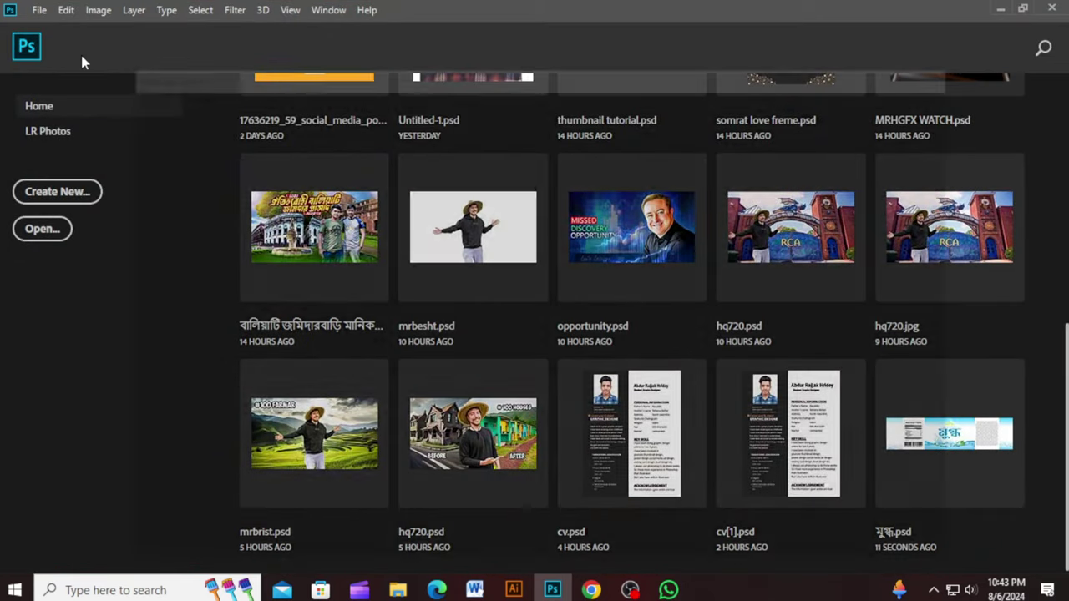
key(ctrl+n)
click(879, 227)
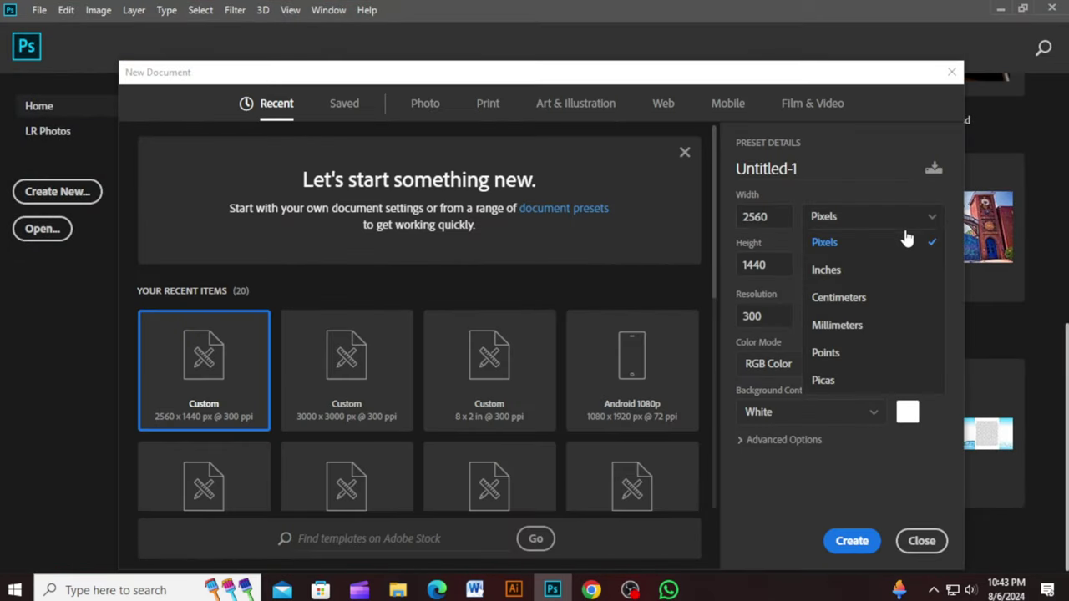
click(869, 267)
double_click(789, 217)
text(8)
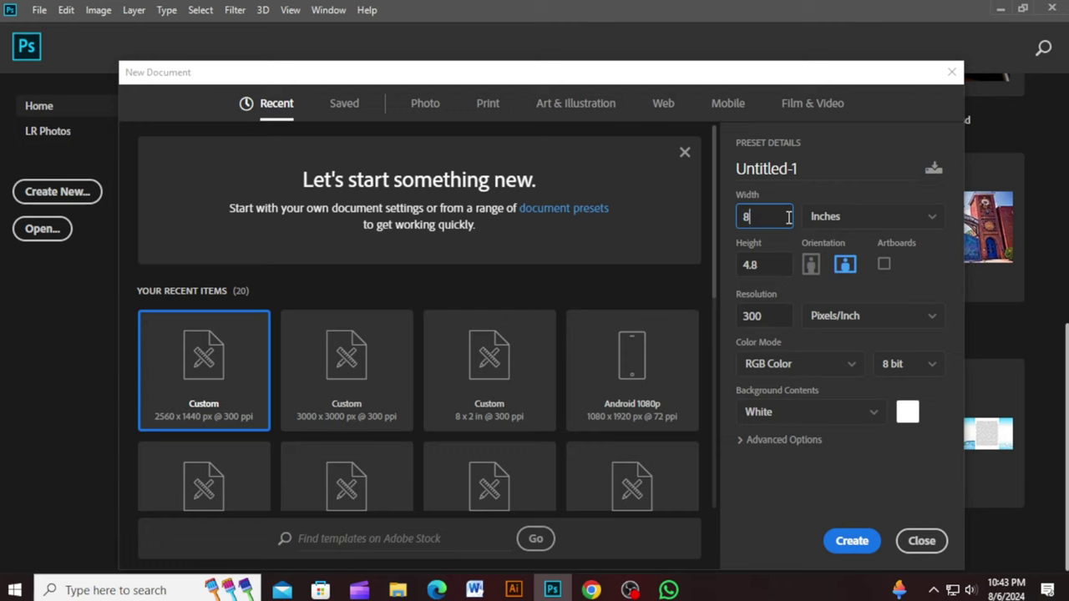
double_click(786, 264)
text(2)
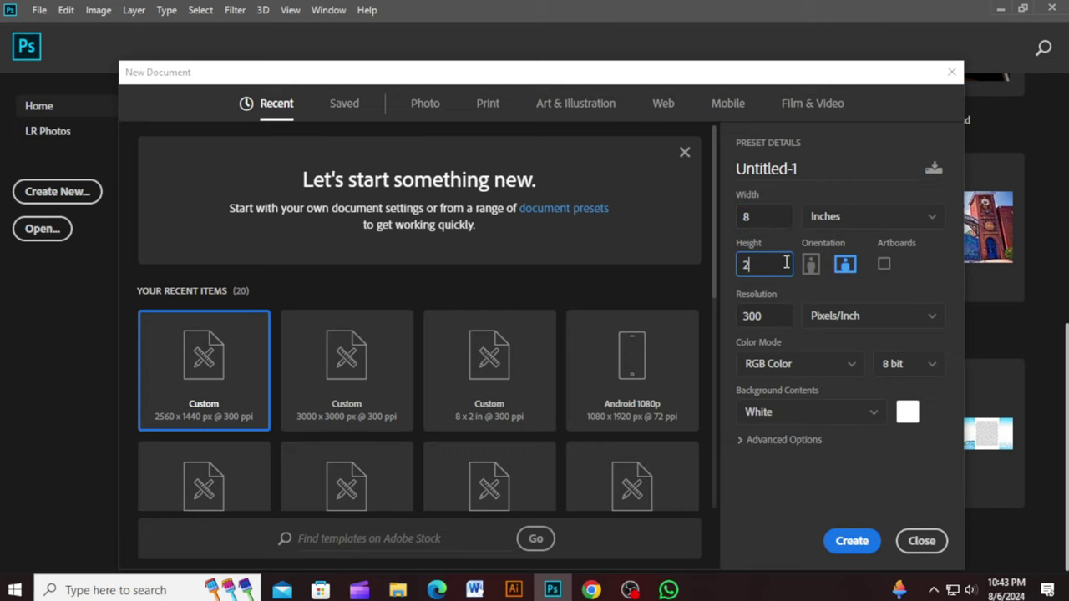
click(875, 544)
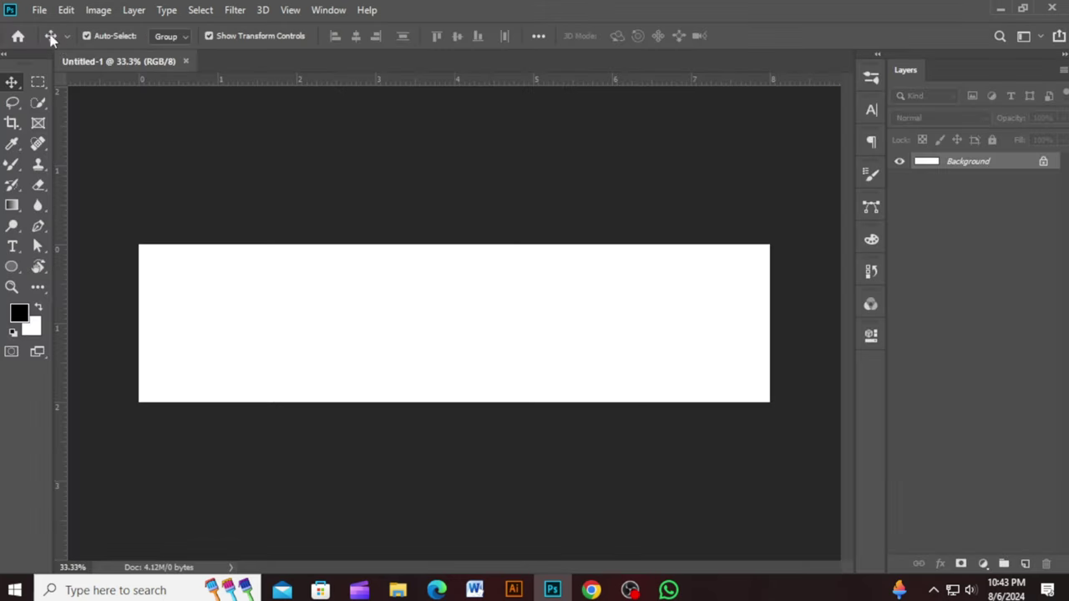
- Start Place Embedded and browse to the png folder on drive D
click(39, 10)
click(83, 307)
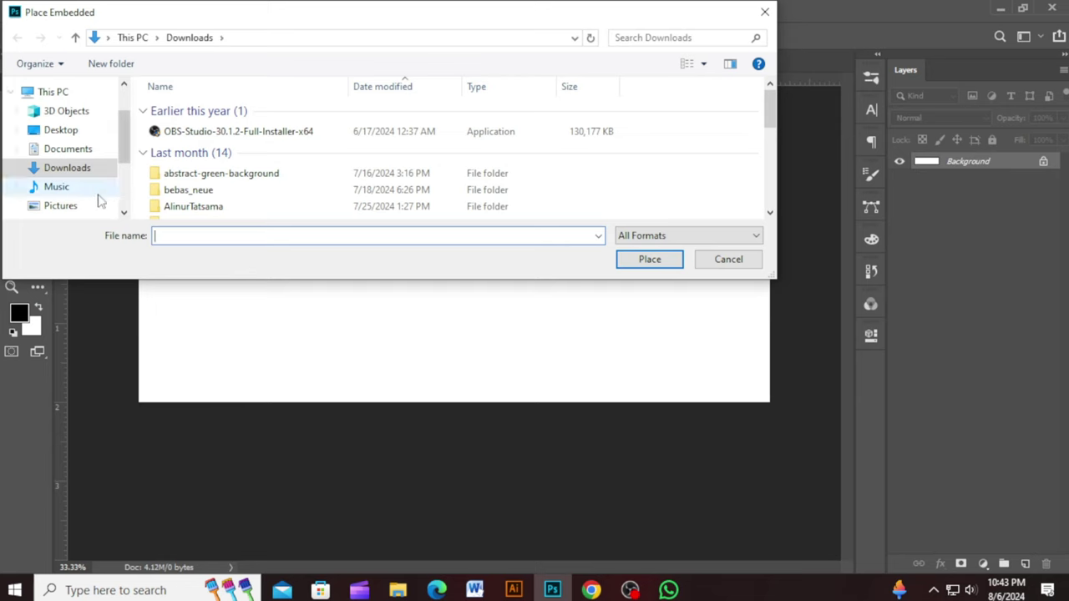
scroll(99, 200, down, 3)
scroll(76, 172, down, 1)
click(75, 162)
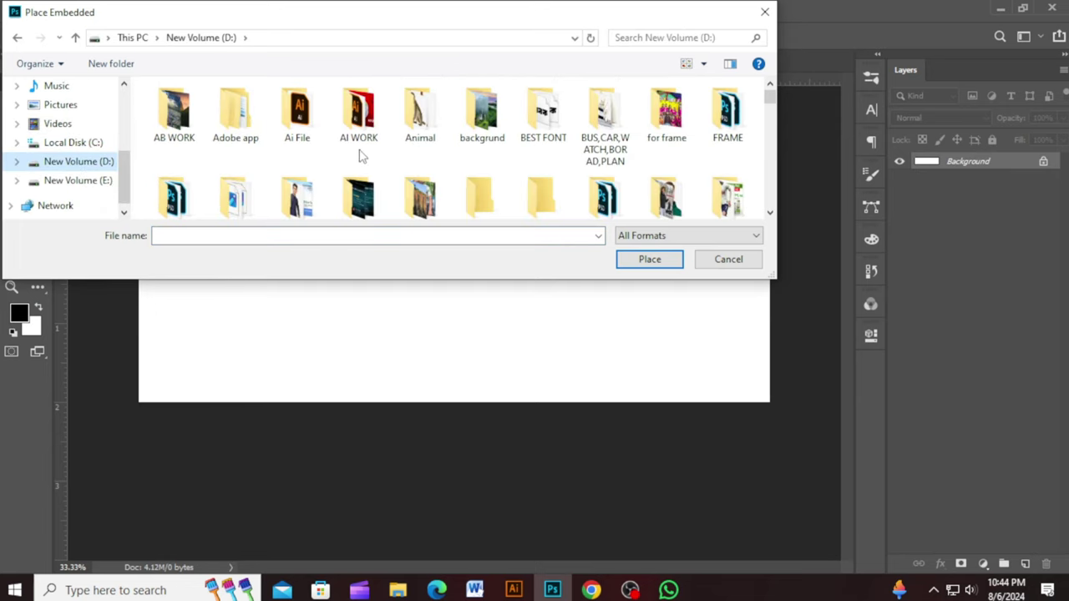
double_click(171, 196)
click(23, 37)
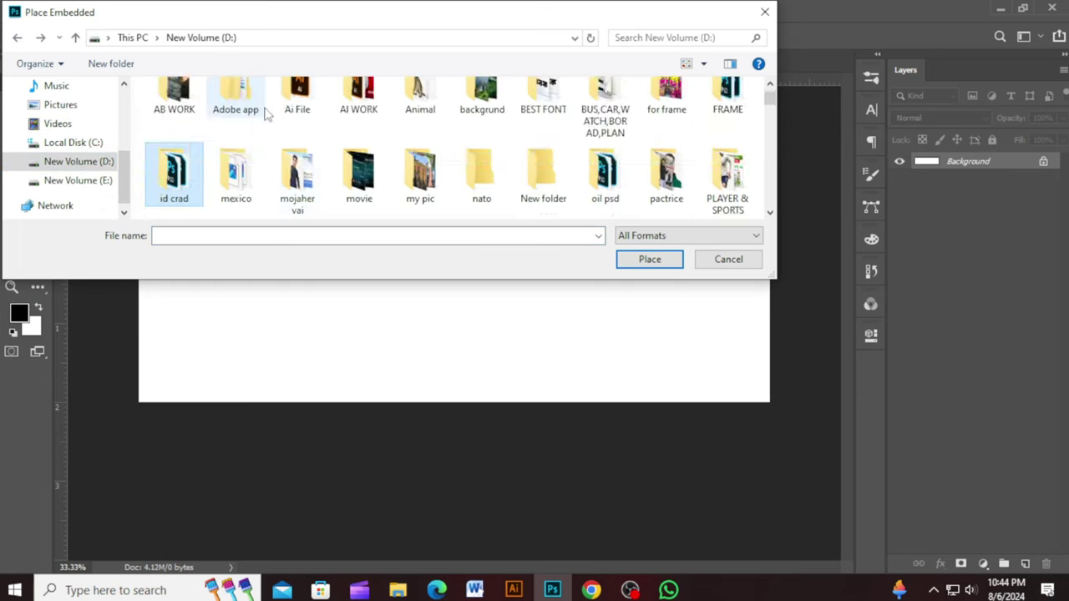
scroll(266, 115, down, 5)
double_click(173, 92)
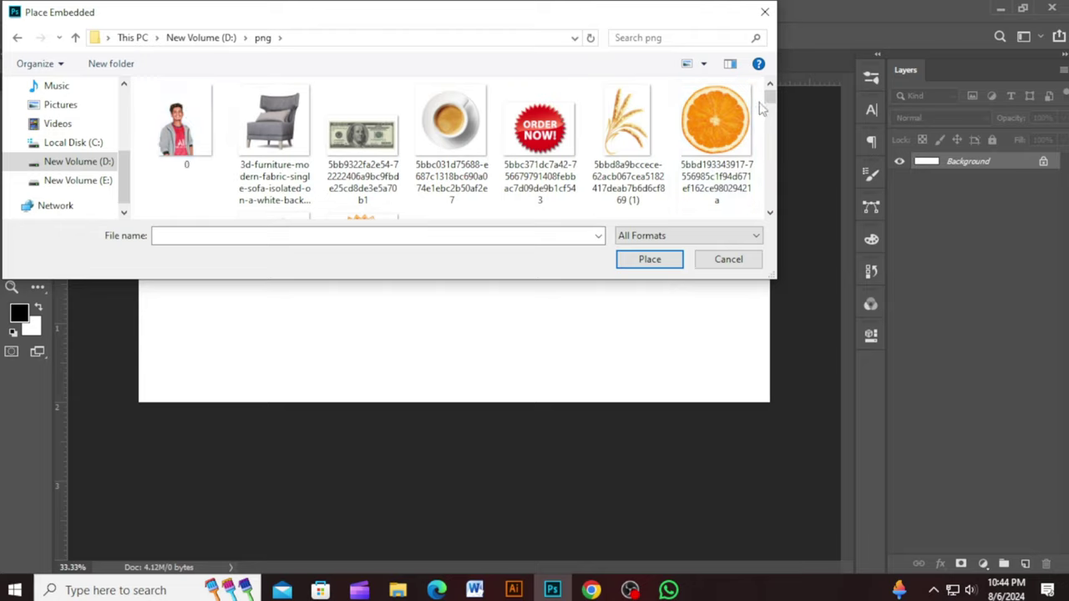
- Embed the pngegg (22) water-splash image into the label
scroll(756, 107, down, 5)
scroll(756, 107, down, 5)
scroll(756, 107, down, 5)
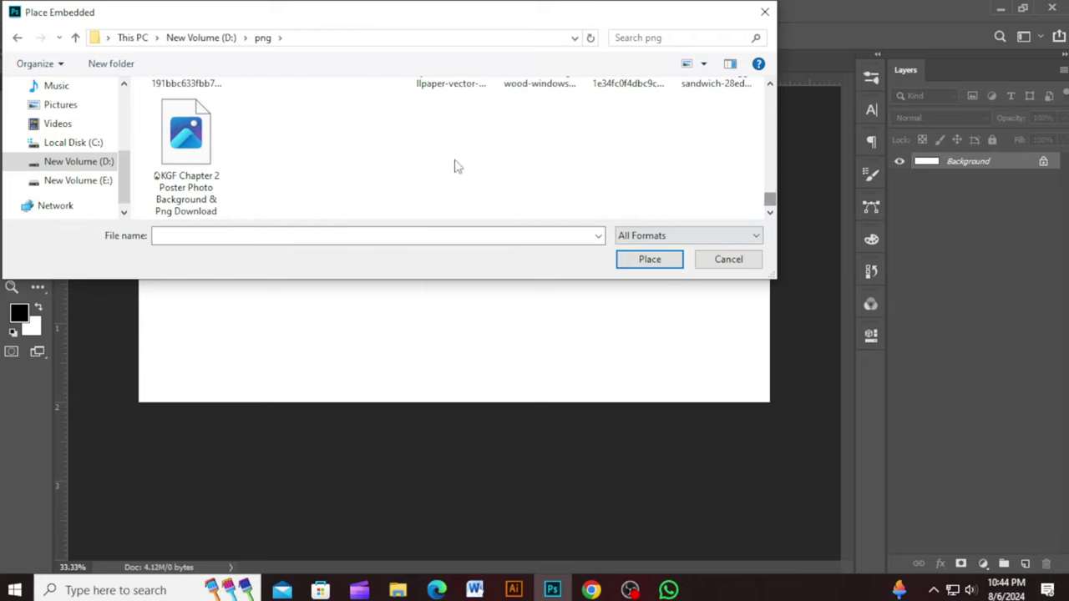
scroll(453, 167, up, 2)
scroll(532, 143, down, 2)
scroll(434, 142, up, 3)
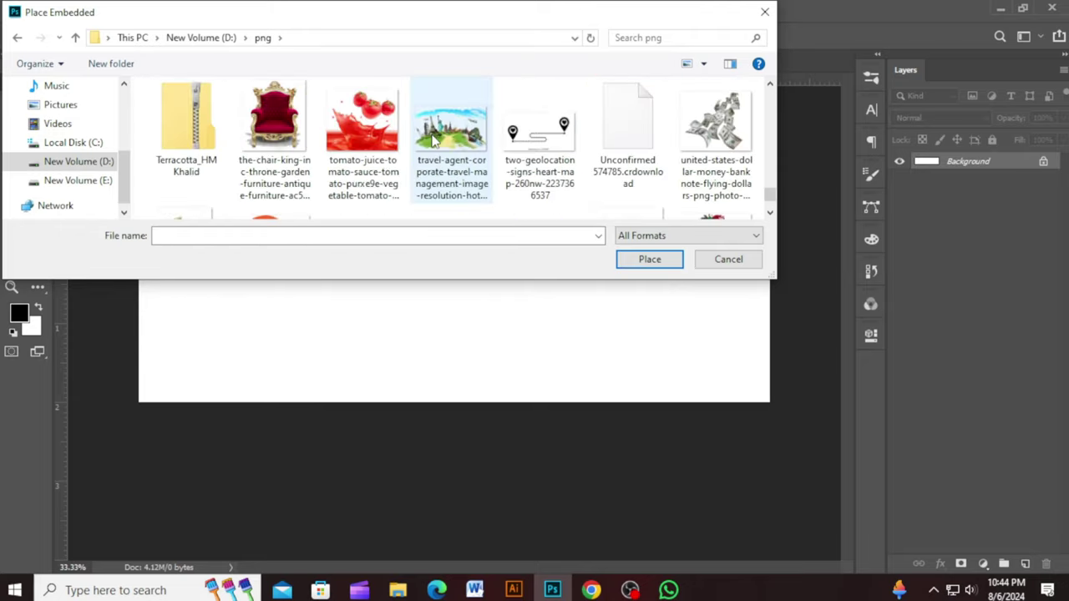
scroll(434, 142, up, 2)
scroll(433, 142, up, 2)
scroll(433, 142, up, 2)
scroll(433, 142, up, 2)
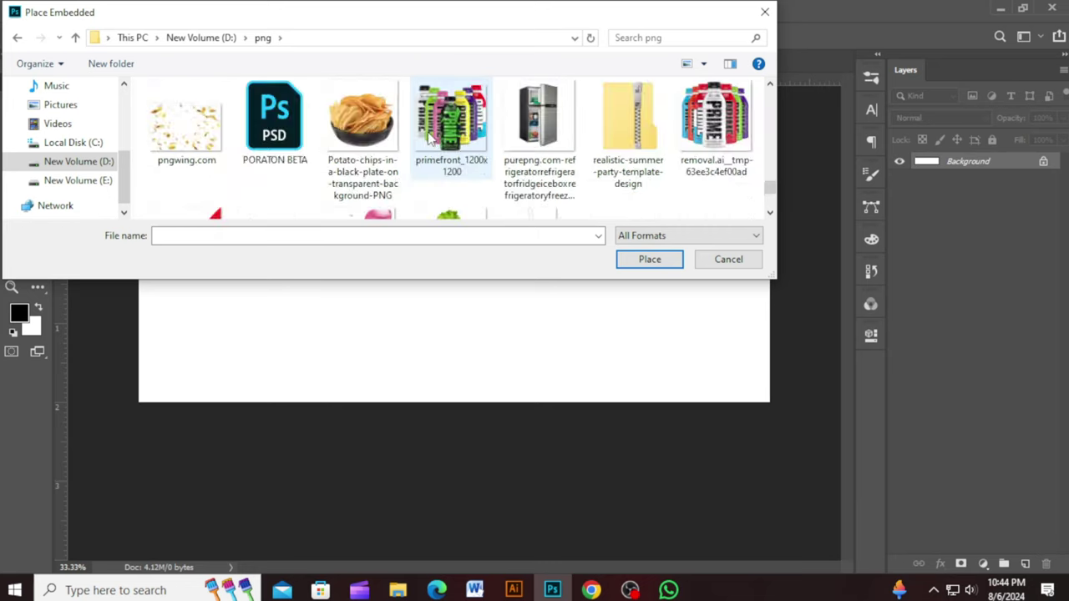
scroll(428, 138, up, 2)
scroll(428, 138, up, 2)
scroll(427, 138, up, 2)
scroll(428, 138, up, 2)
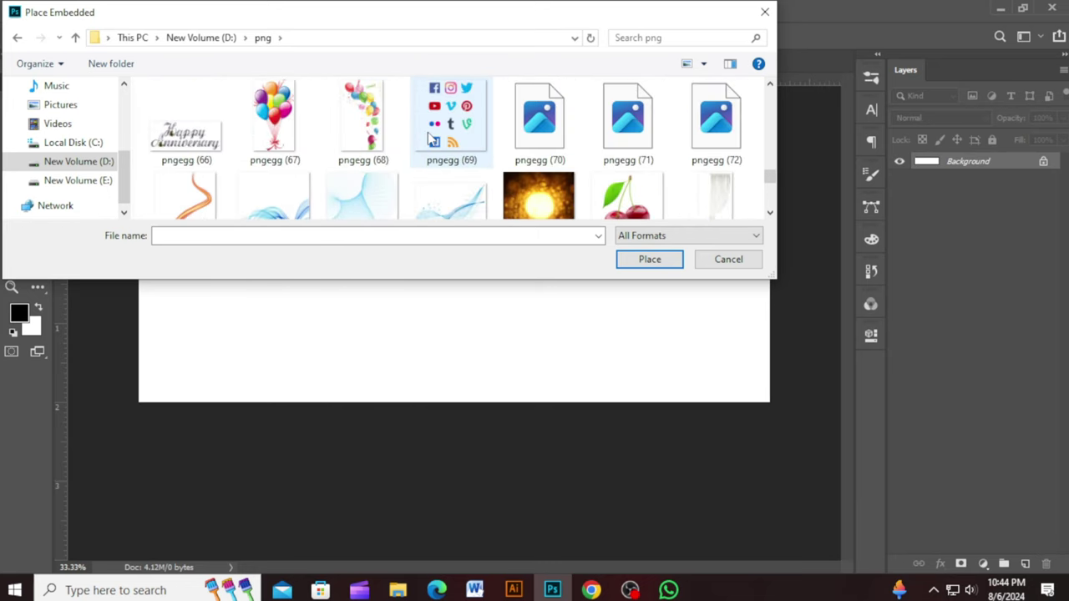
scroll(428, 138, up, 2)
scroll(427, 138, up, 2)
scroll(427, 138, up, 4)
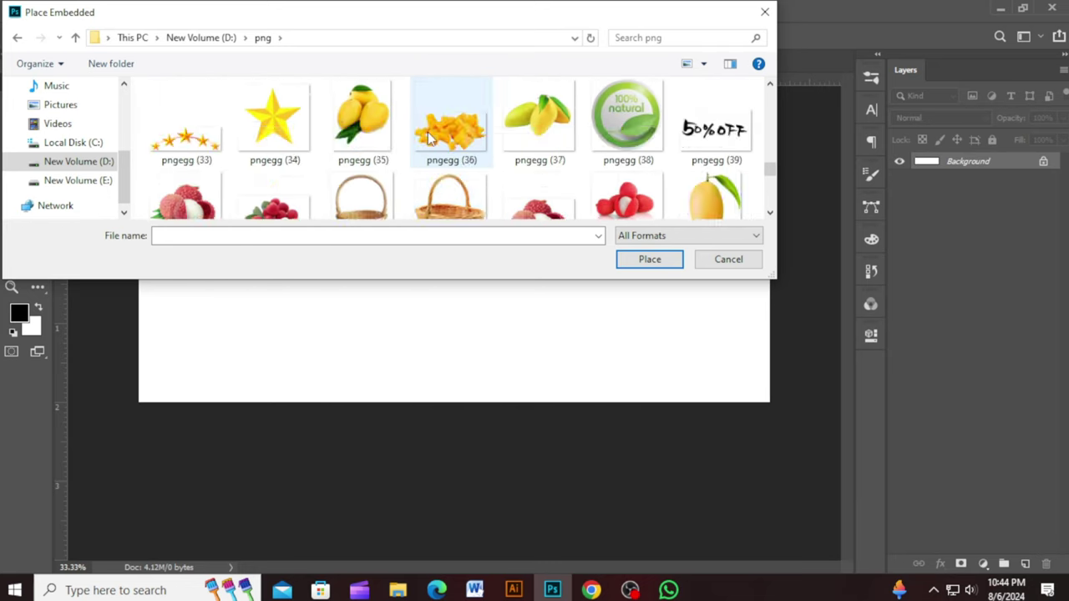
scroll(429, 140, up, 1)
scroll(428, 139, up, 1)
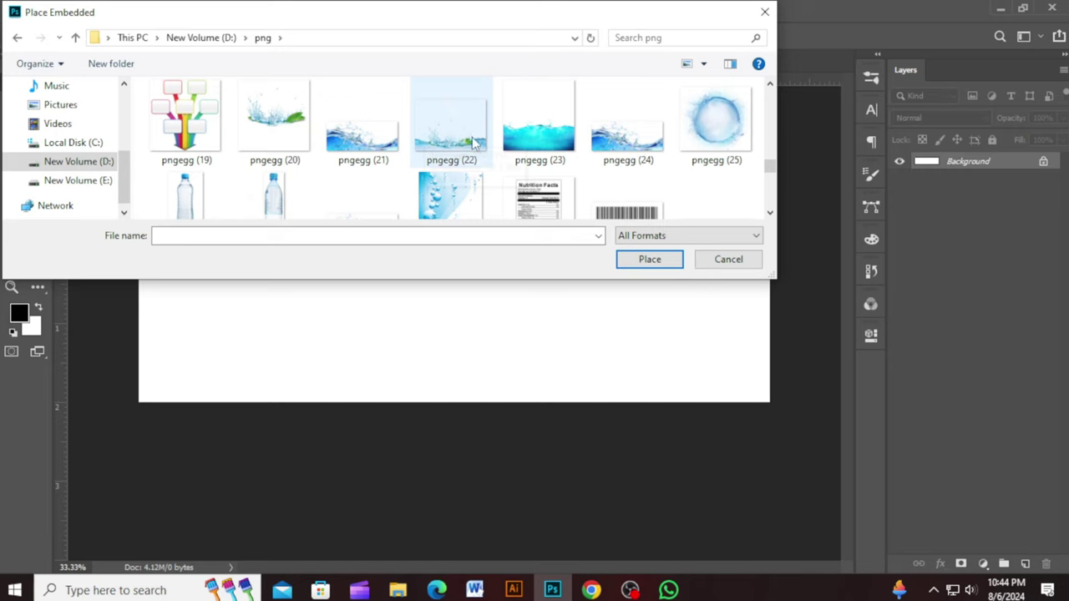
click(457, 136)
click(666, 265)
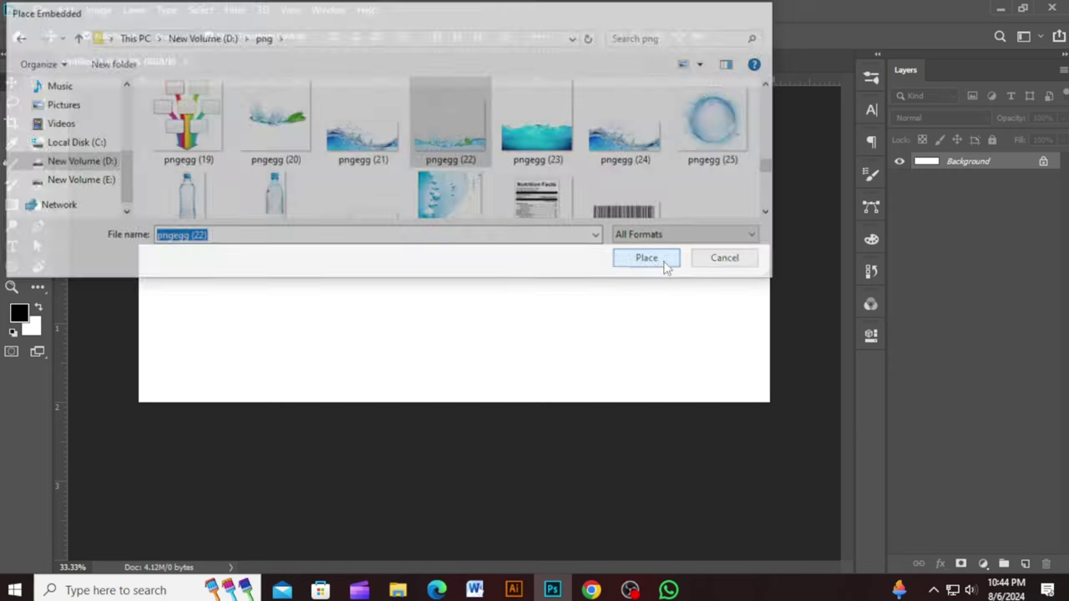
key(Return)
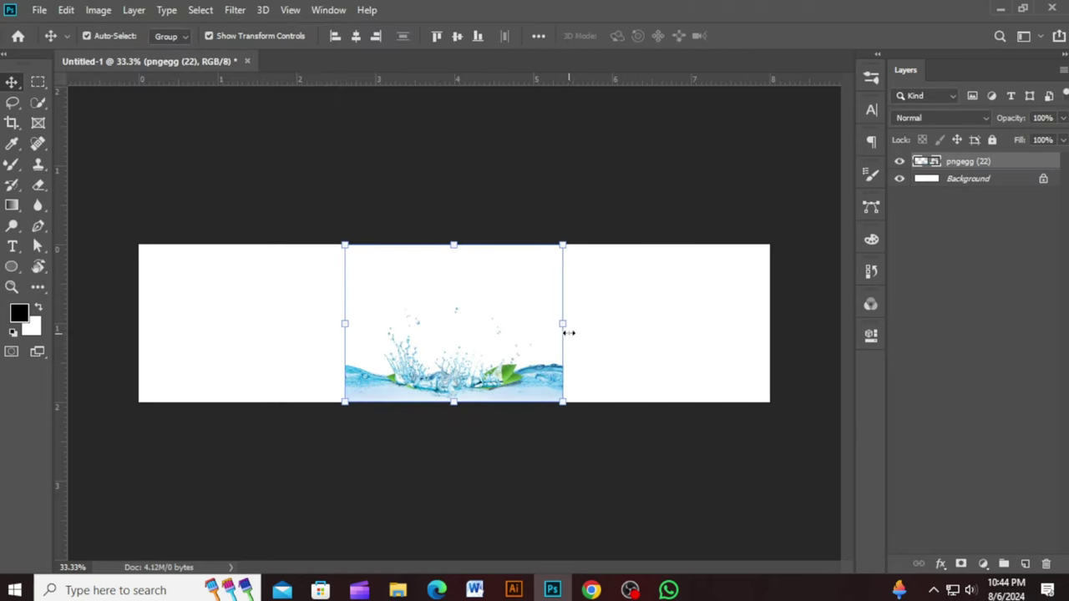
- Widen the splash, set it along the bottom edge, centre it horizontally, and select Background
drag(568, 332, 618, 334)
drag(593, 376, 576, 360)
click(598, 36)
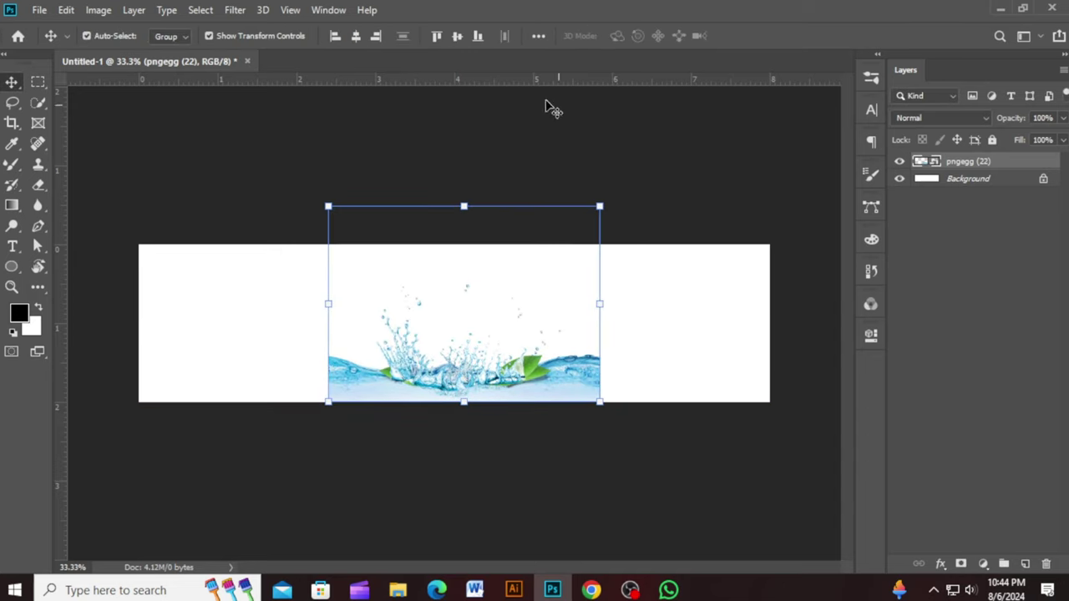
click(356, 36)
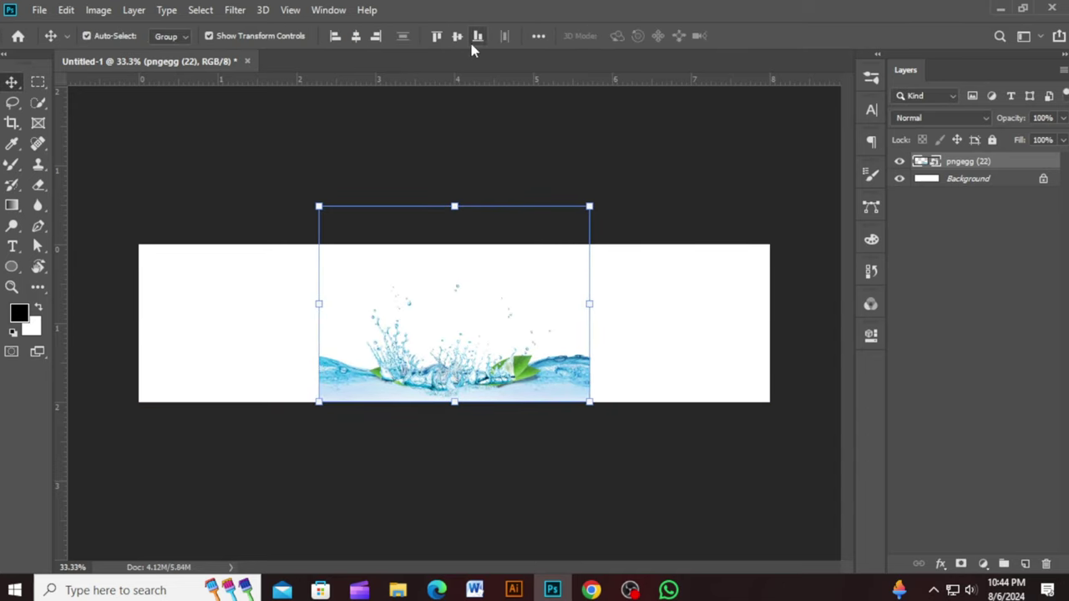
click(668, 176)
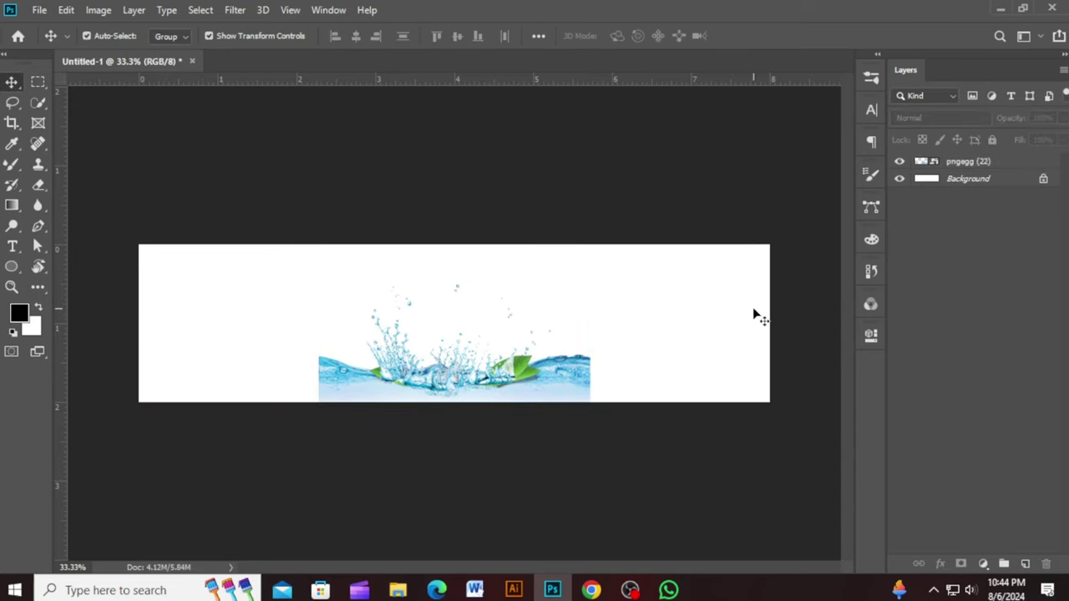
click(583, 389)
click(1028, 178)
- Add Layer 1 and try a light blue-to-transparent gradient, undoing the first fill
click(1025, 565)
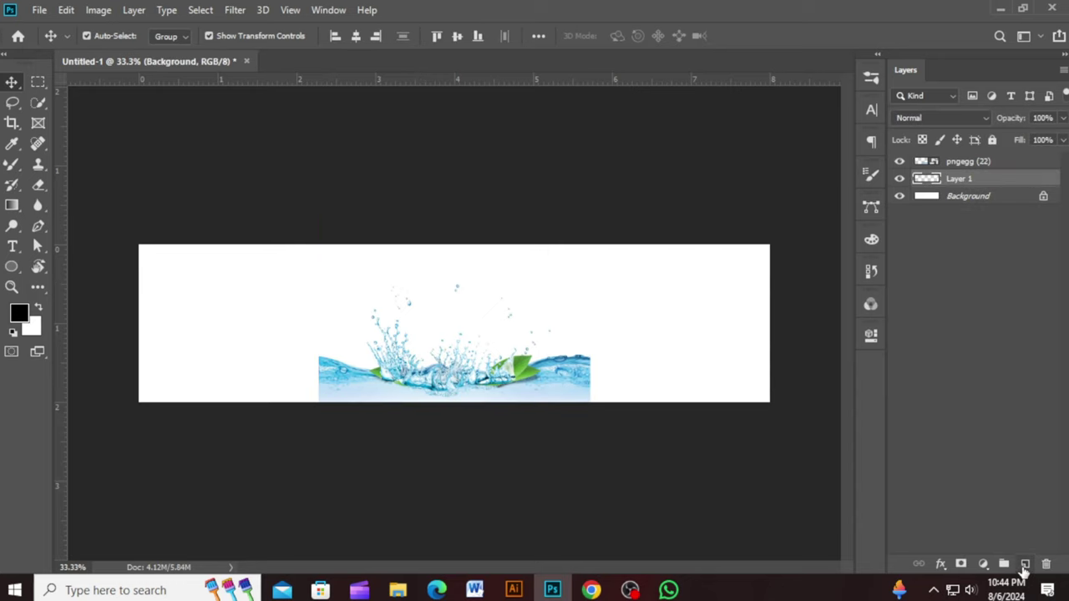
click(12, 204)
click(102, 41)
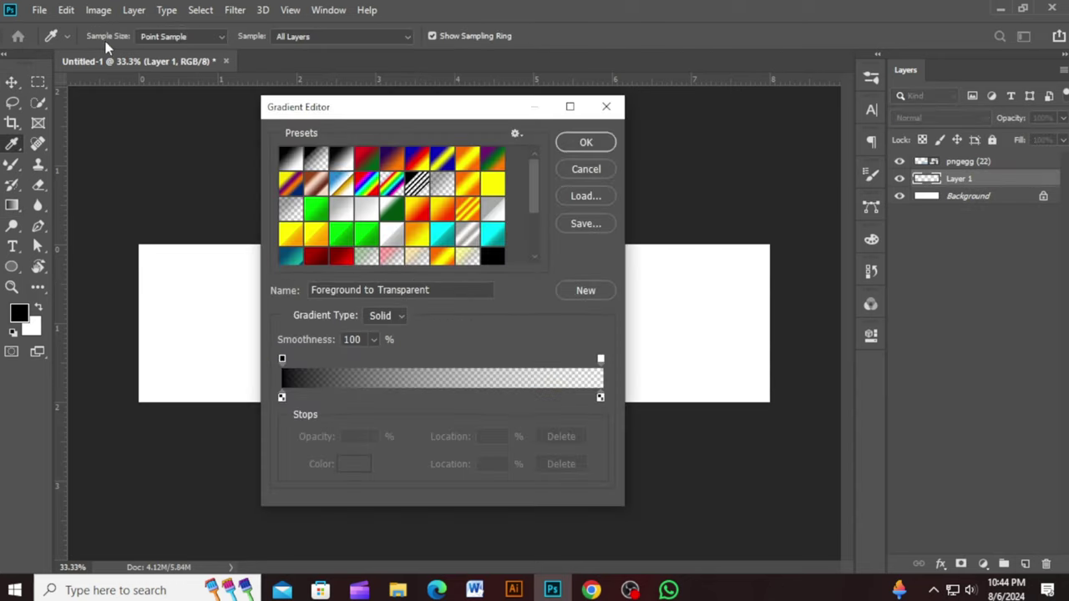
scroll(403, 251, down, 3)
click(367, 220)
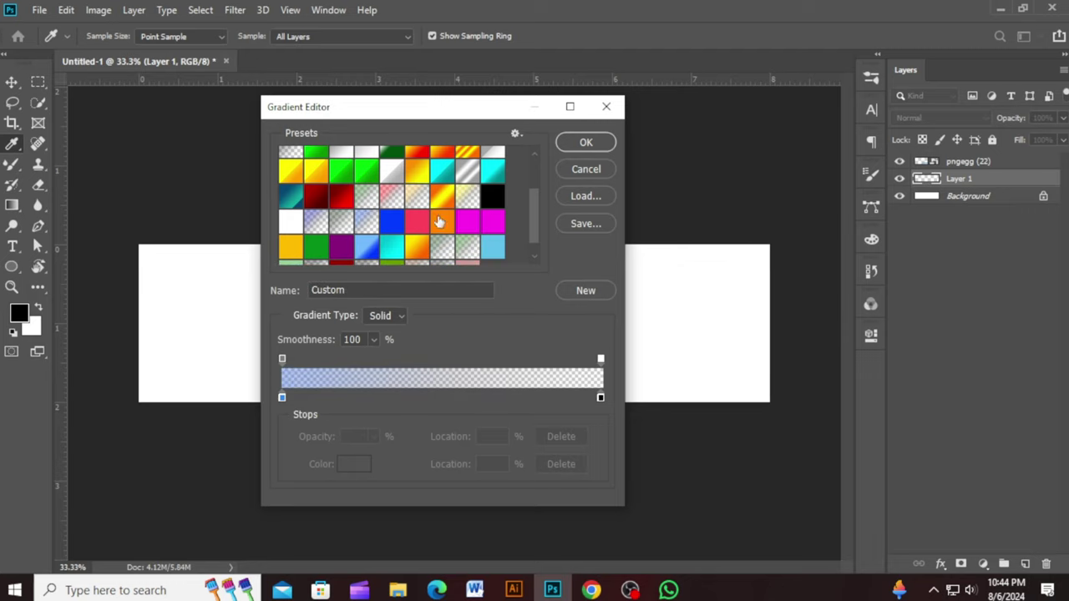
click(586, 142)
drag(462, 238, 461, 300)
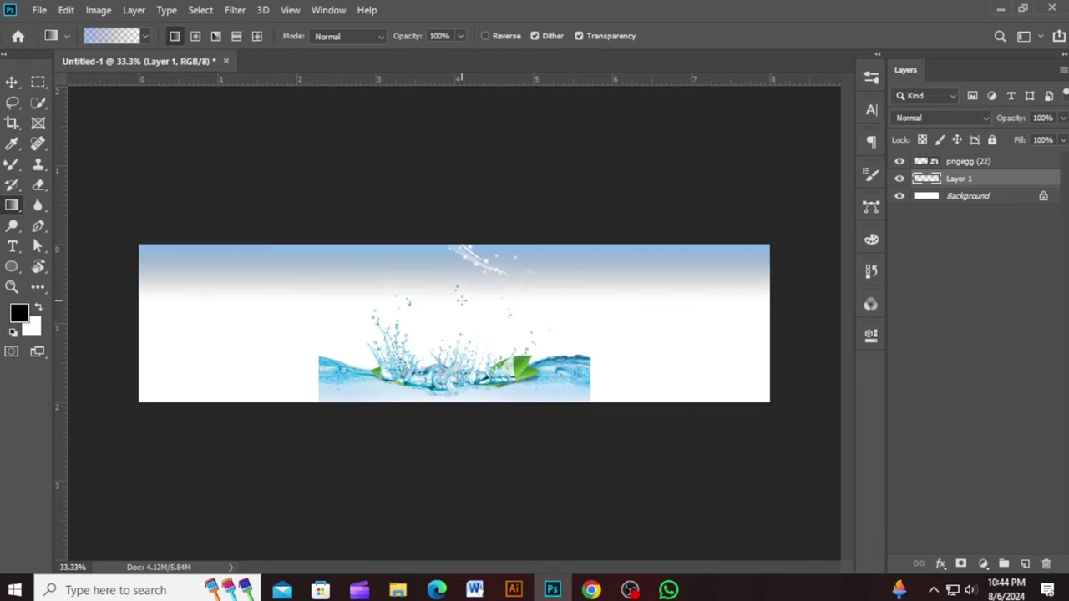
key(ctrl+z)
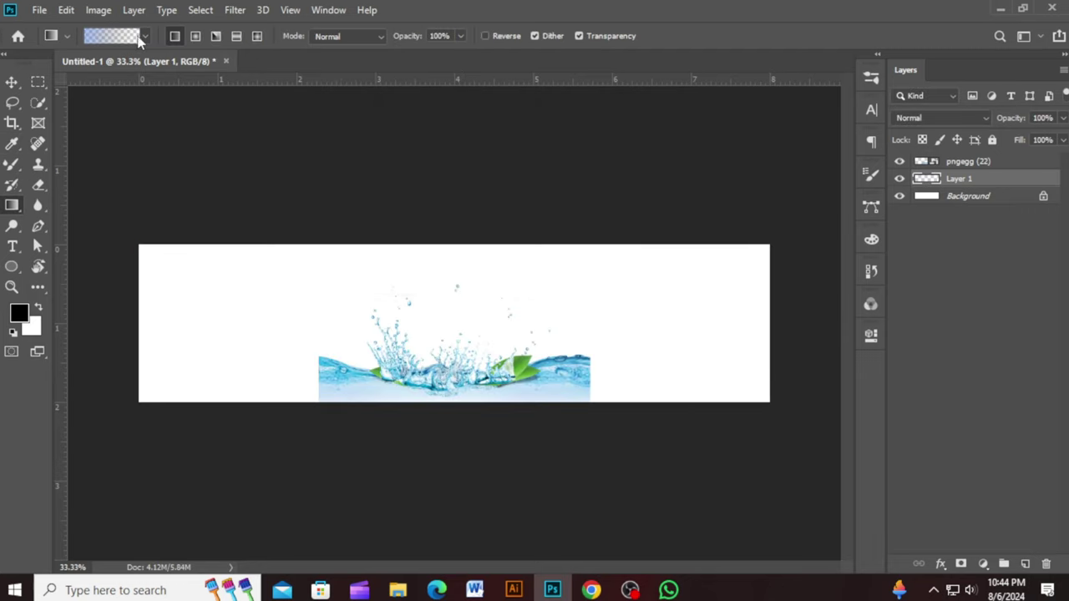
- Recolour the gradient's start stop blue, then fade blue down from the top and up from the bottom
click(137, 37)
scroll(434, 226, down, 2)
scroll(449, 243, down, 1)
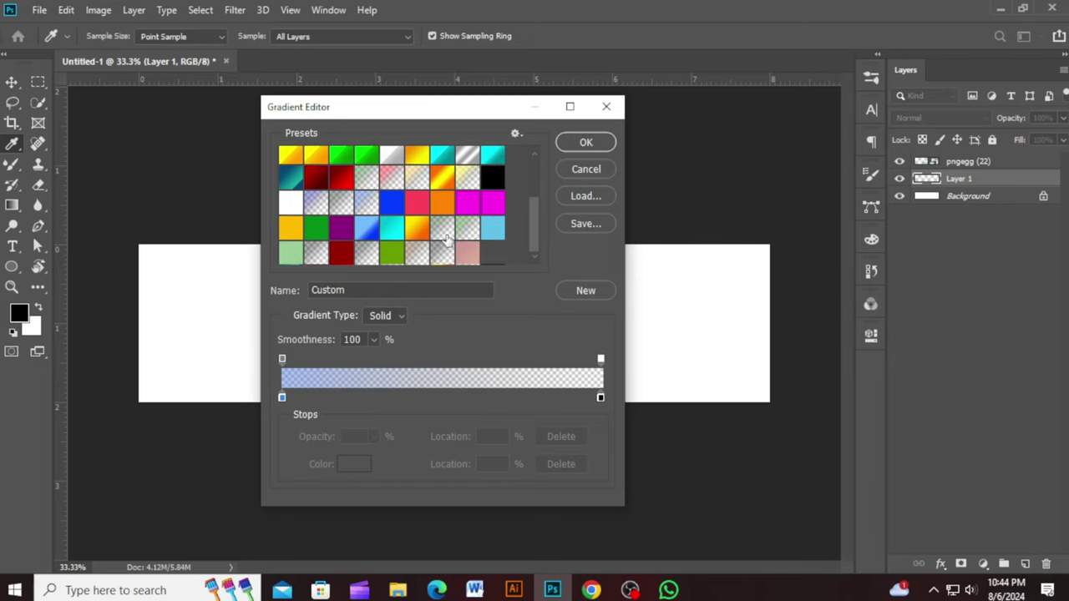
click(282, 398)
click(352, 464)
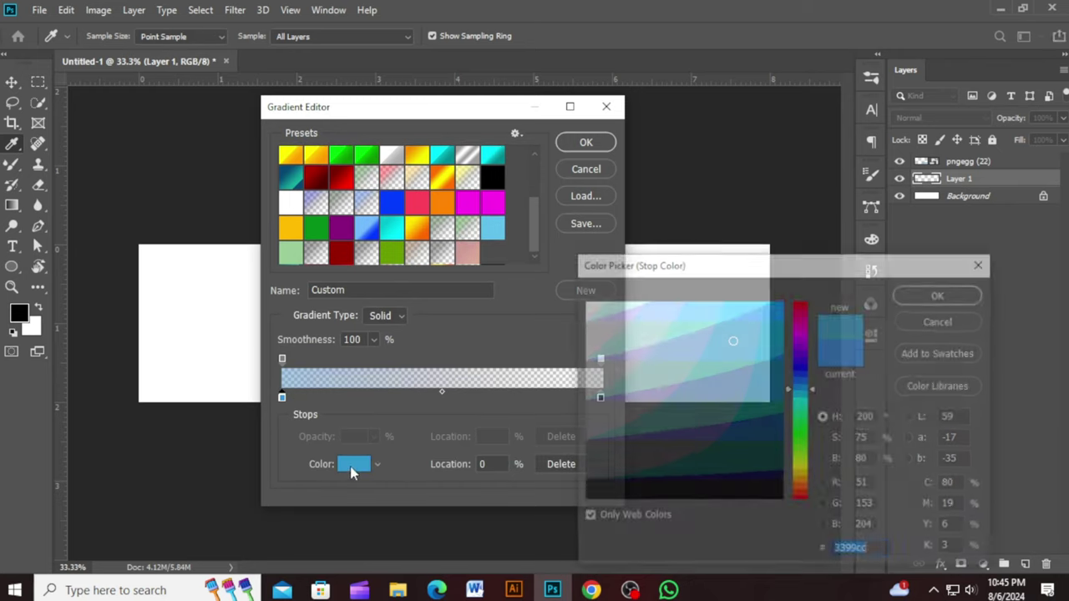
click(940, 293)
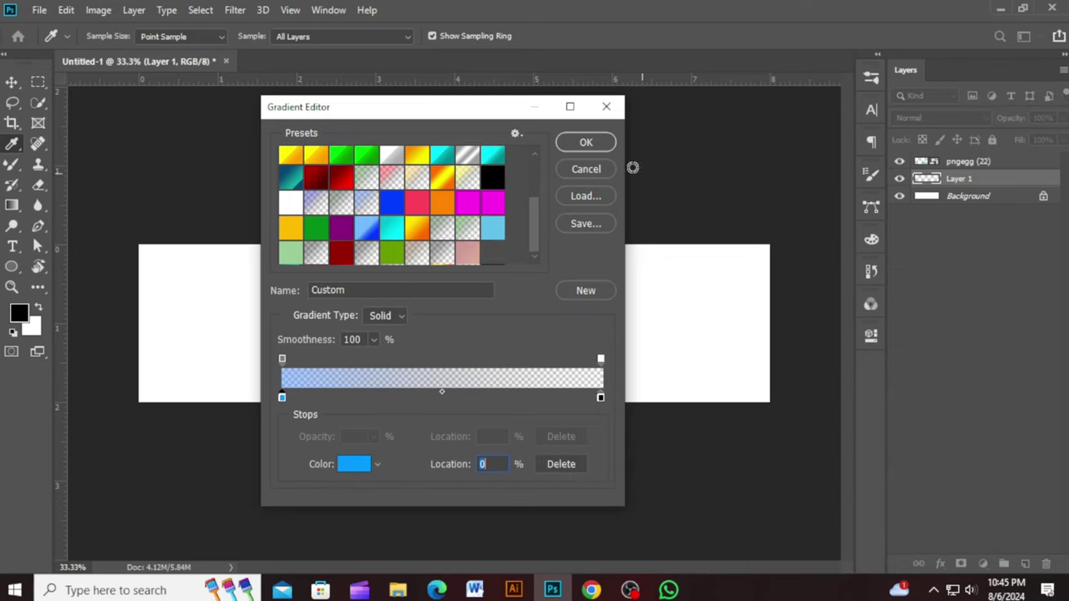
click(585, 142)
drag(458, 226, 457, 315)
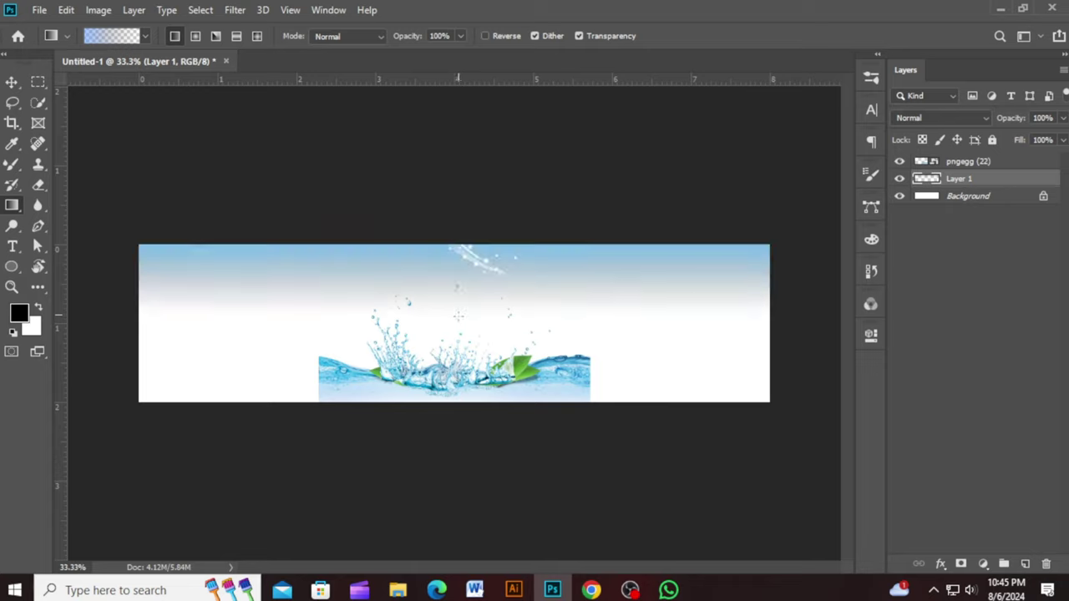
drag(640, 410, 644, 331)
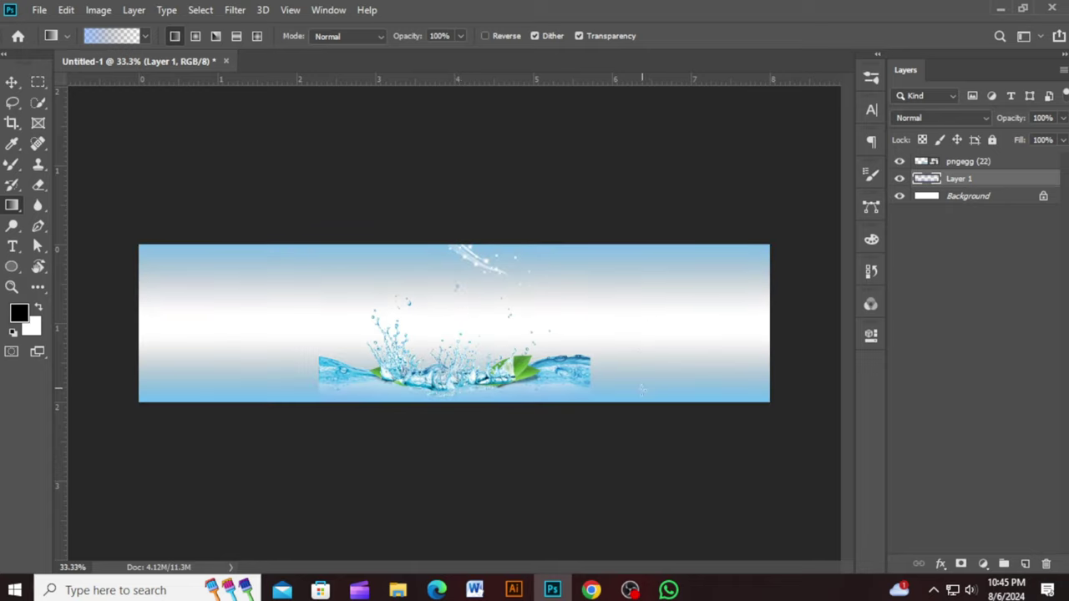
click(11, 82)
- Shrink the gradient layer into a narrow strip at the label's left edge
click(430, 346)
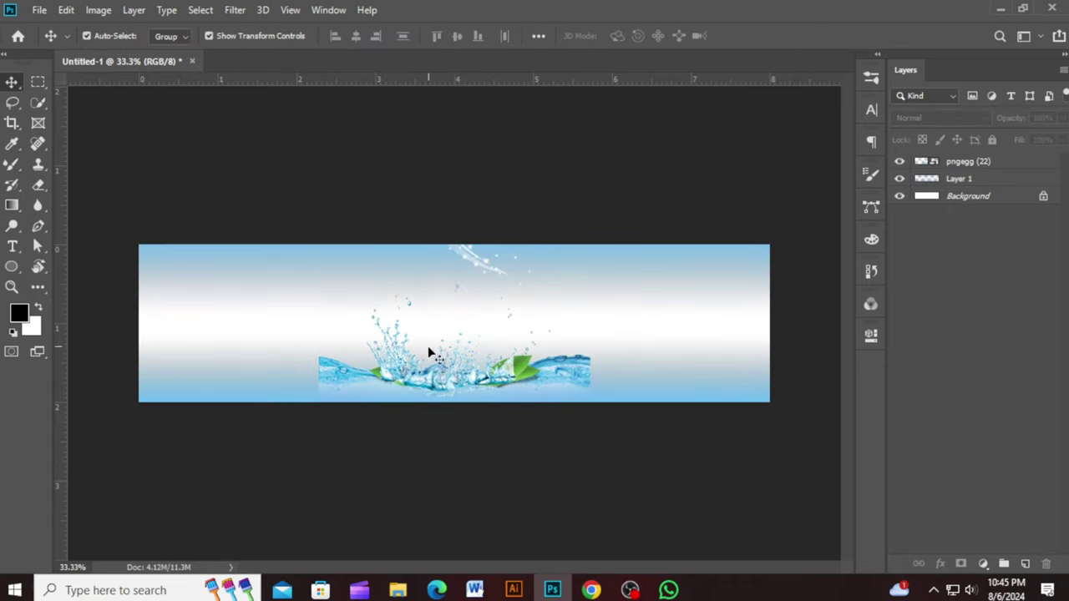
click(452, 326)
click(431, 247)
click(255, 272)
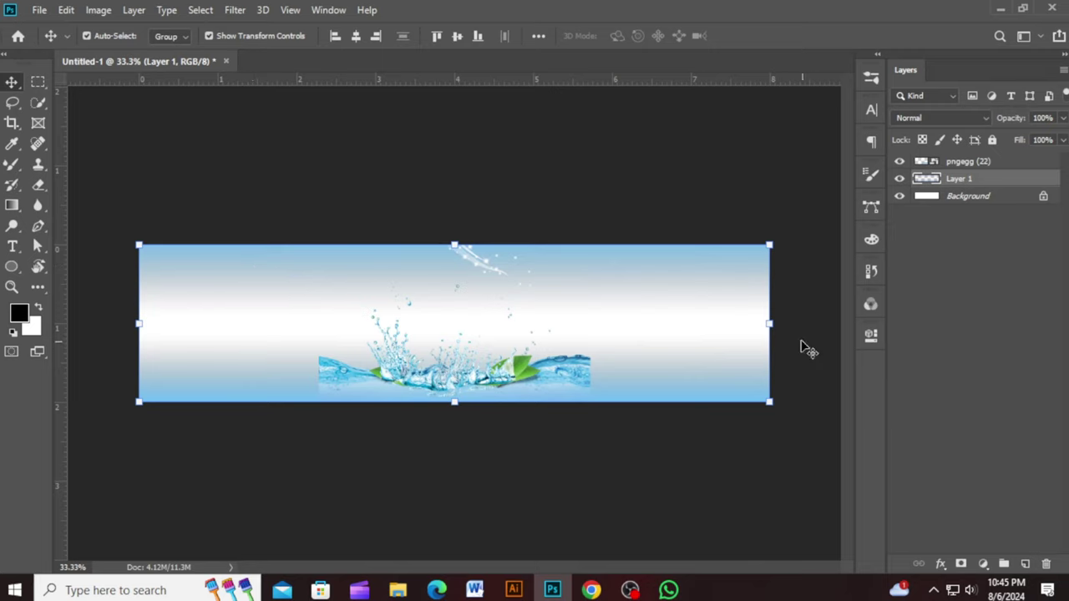
drag(766, 324, 195, 329)
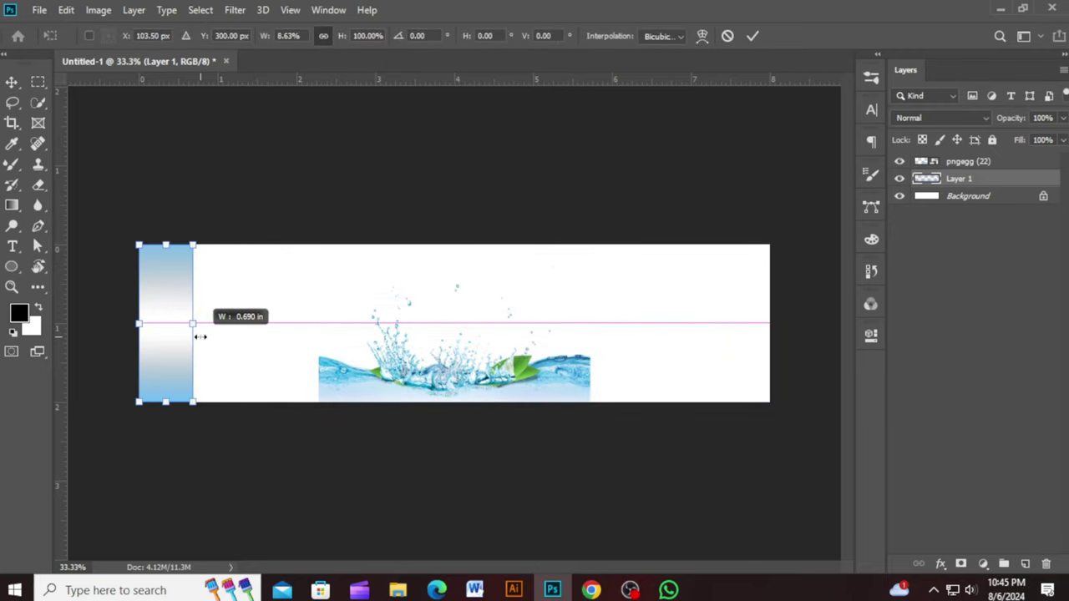
key(Return)
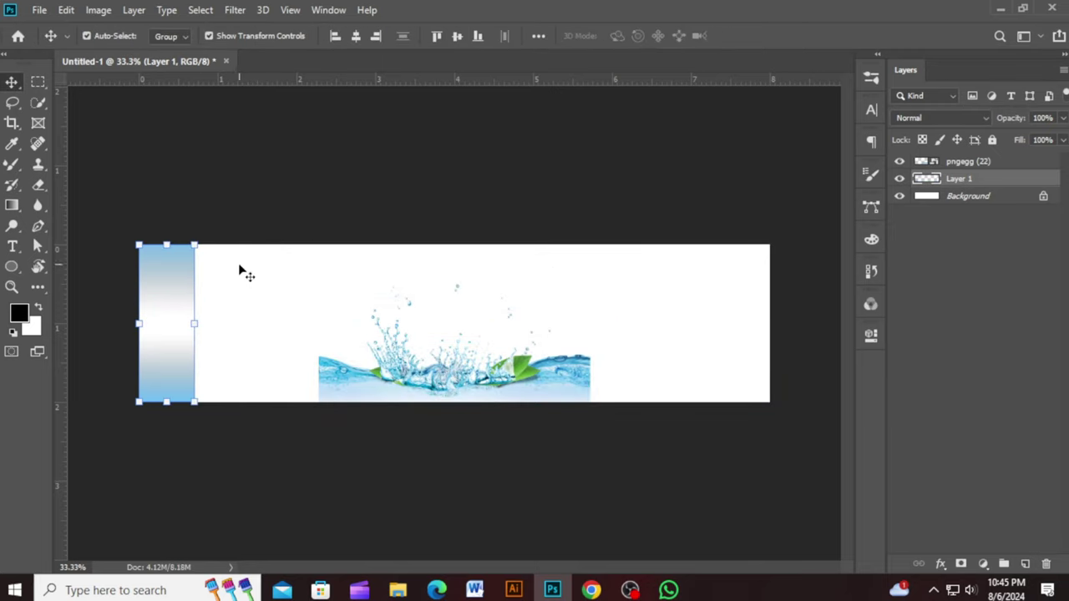
- Alt-drag a copy of the gradient strip to the right edge of the label
drag(251, 298, 748, 271)
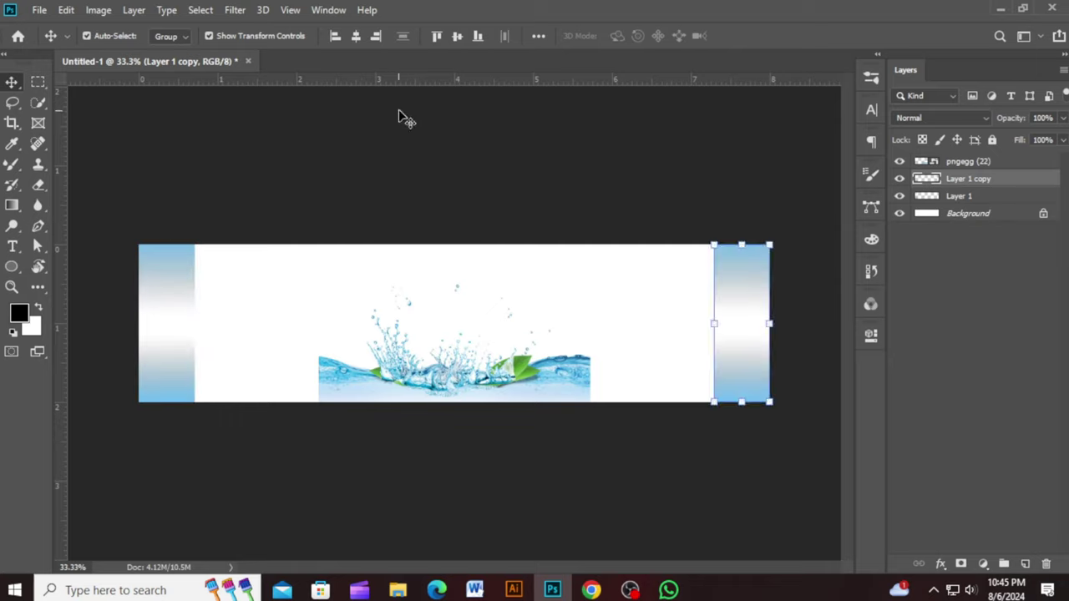
click(690, 213)
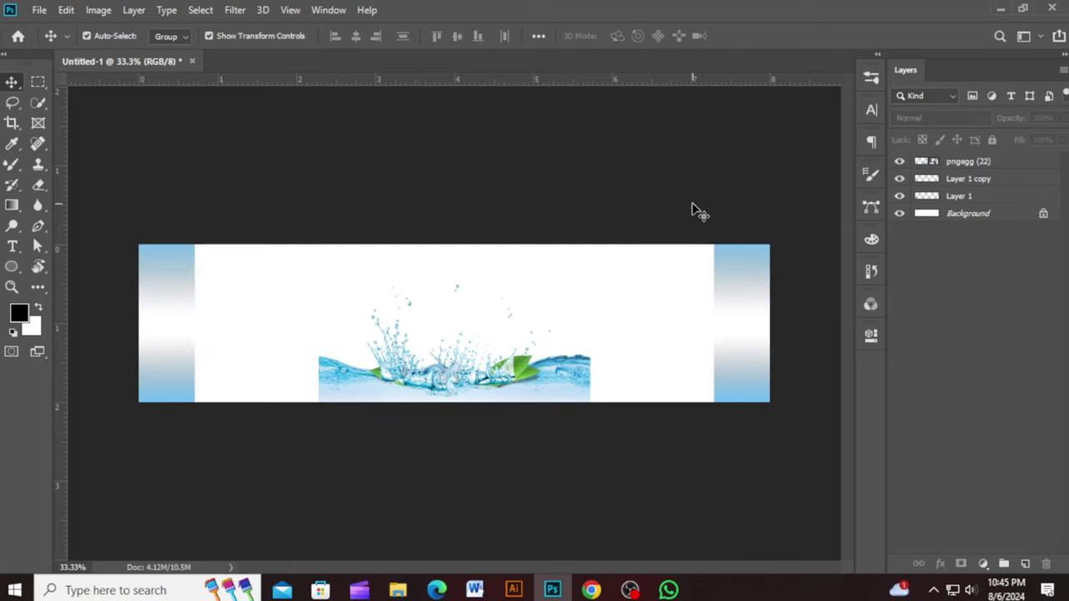
click(503, 373)
click(650, 210)
click(723, 265)
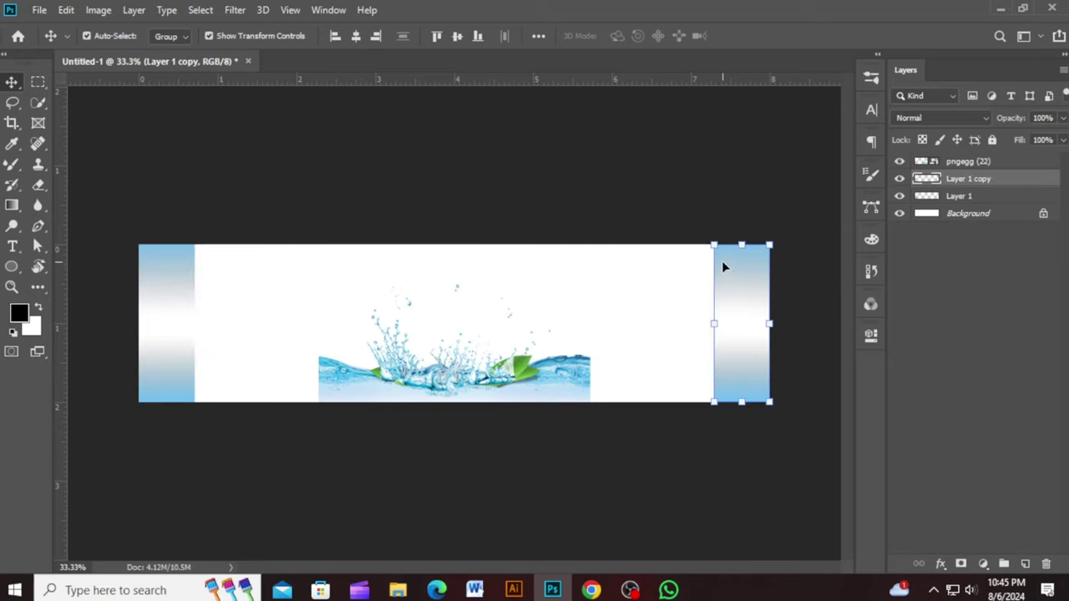
click(530, 318)
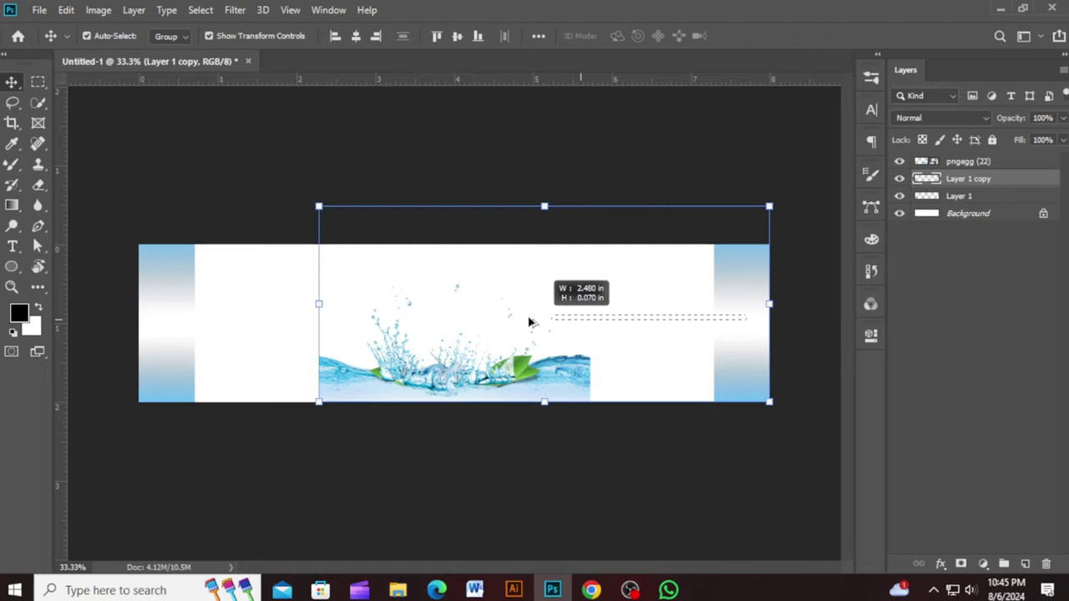
click(724, 162)
click(576, 326)
click(623, 219)
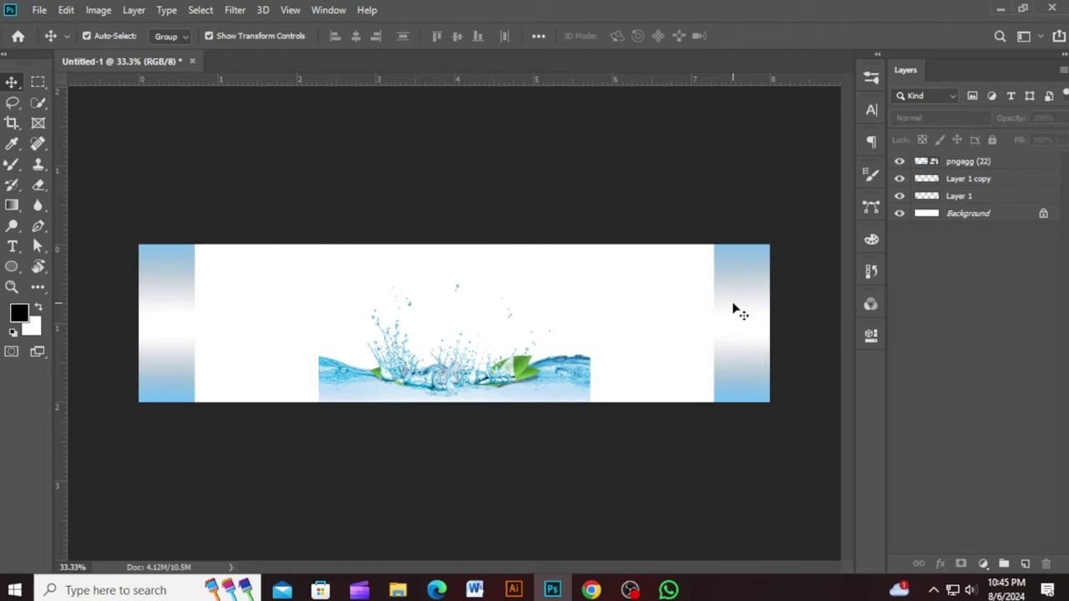
click(726, 259)
- Duplicate the strip, centre it, and widen it into a panel behind the splash
key(ctrl+j)
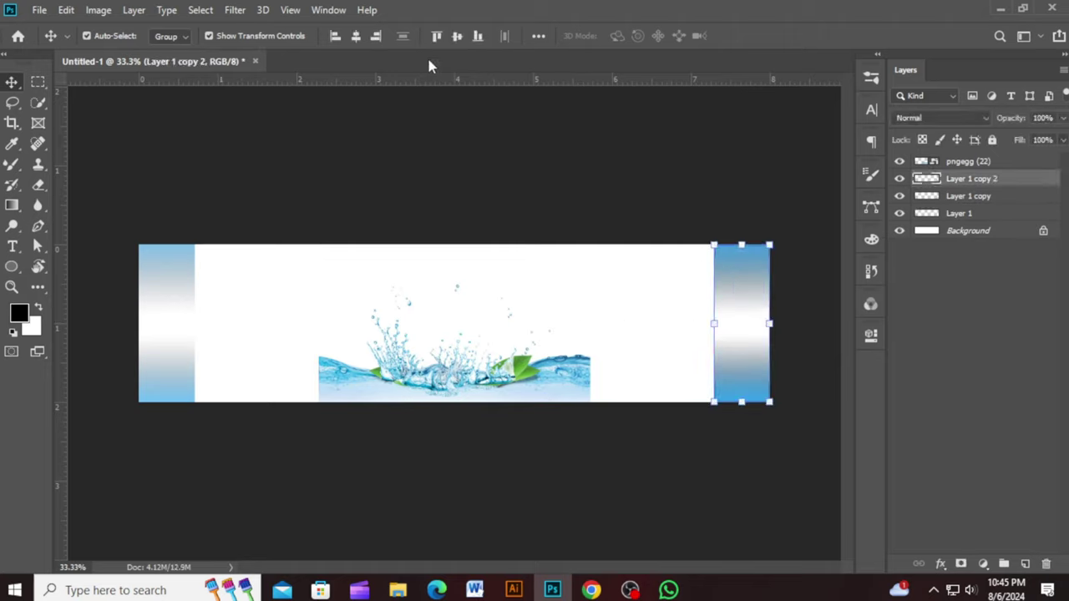
click(355, 36)
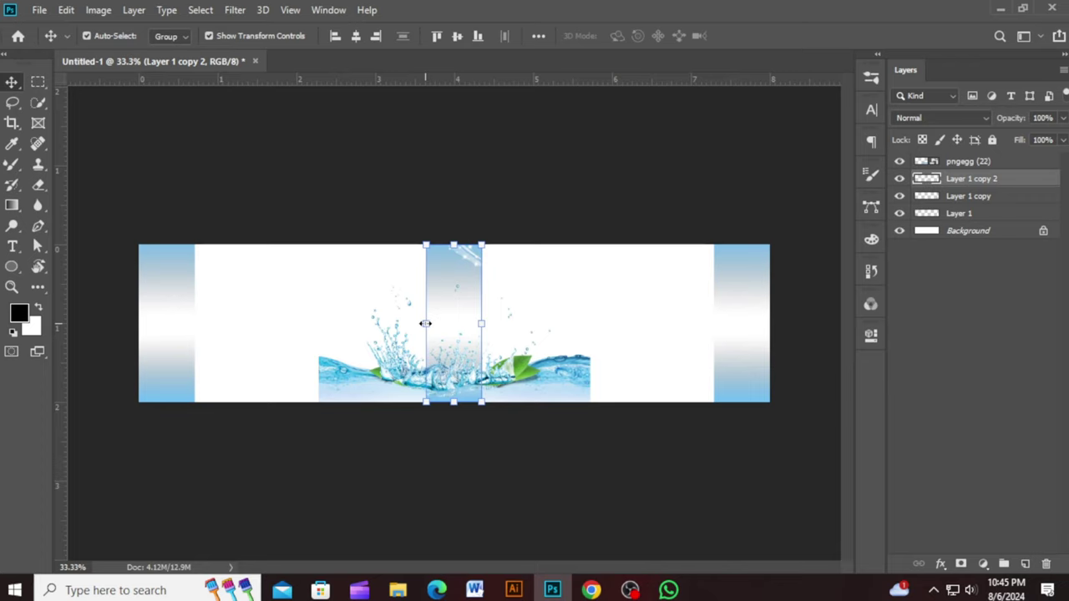
drag(426, 324, 318, 324)
drag(482, 324, 590, 323)
click(753, 36)
click(683, 184)
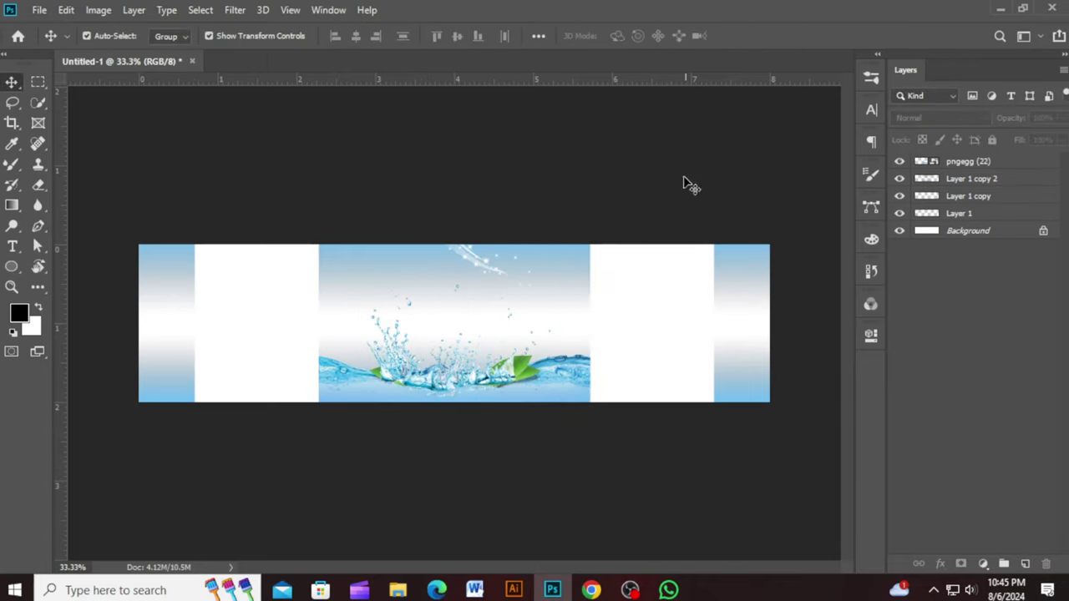
scroll(426, 284, up, 2)
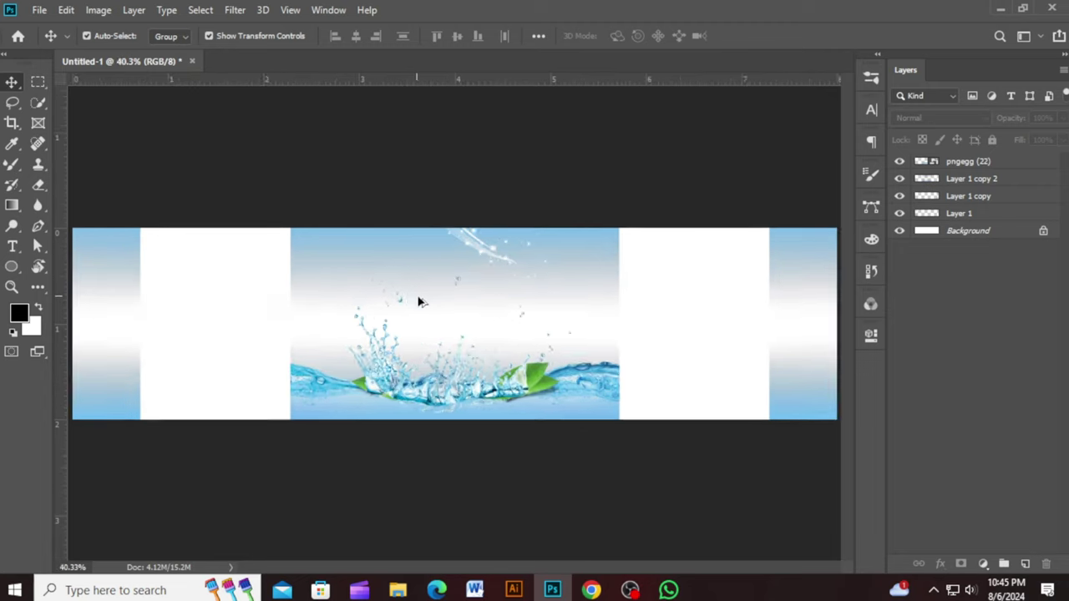
scroll(420, 304, up, 2)
scroll(427, 303, up, 2)
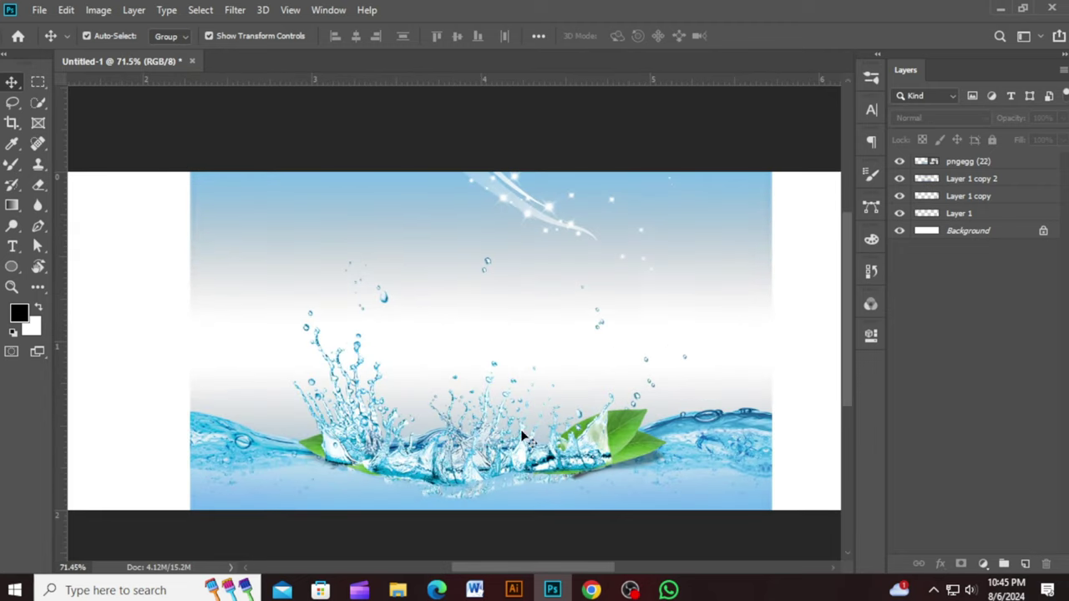
click(631, 478)
click(966, 182)
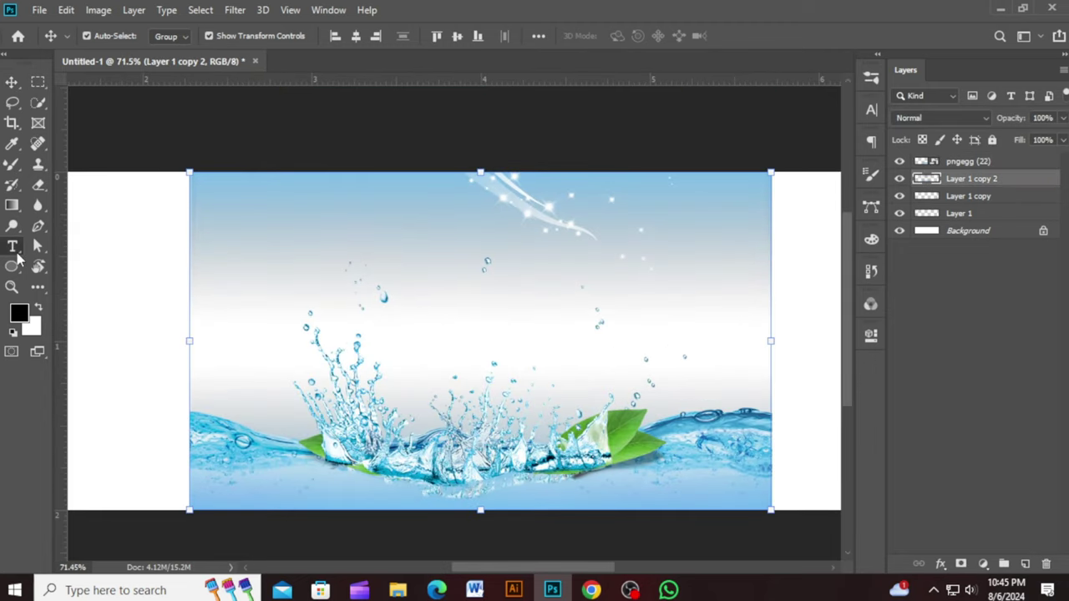
- Type the Bangla brand name in FN Liakot Bangladeshi Unicode above the splash
click(12, 246)
click(380, 314)
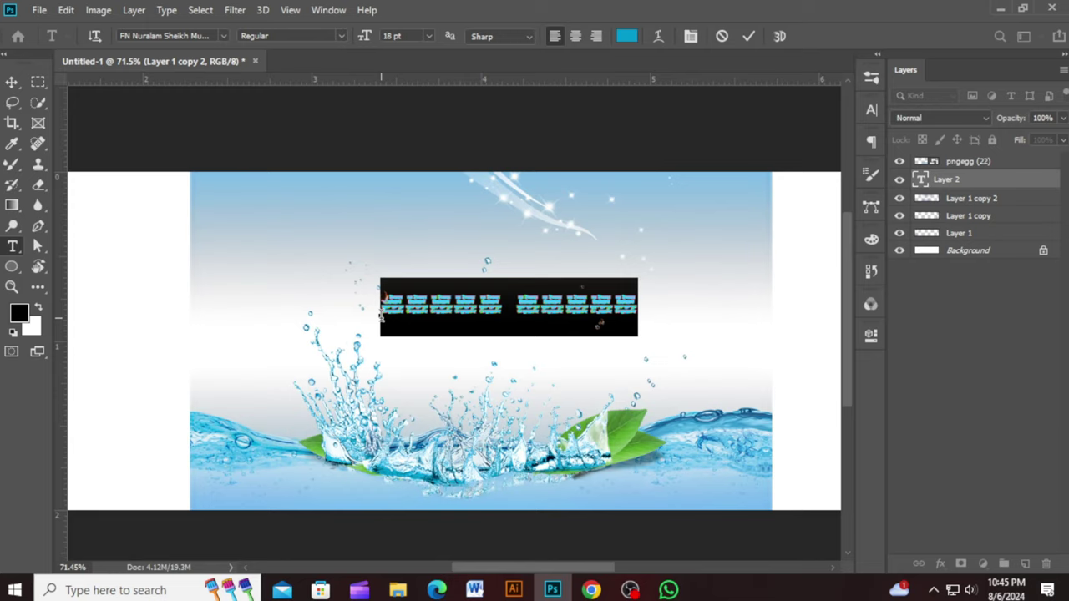
click(933, 590)
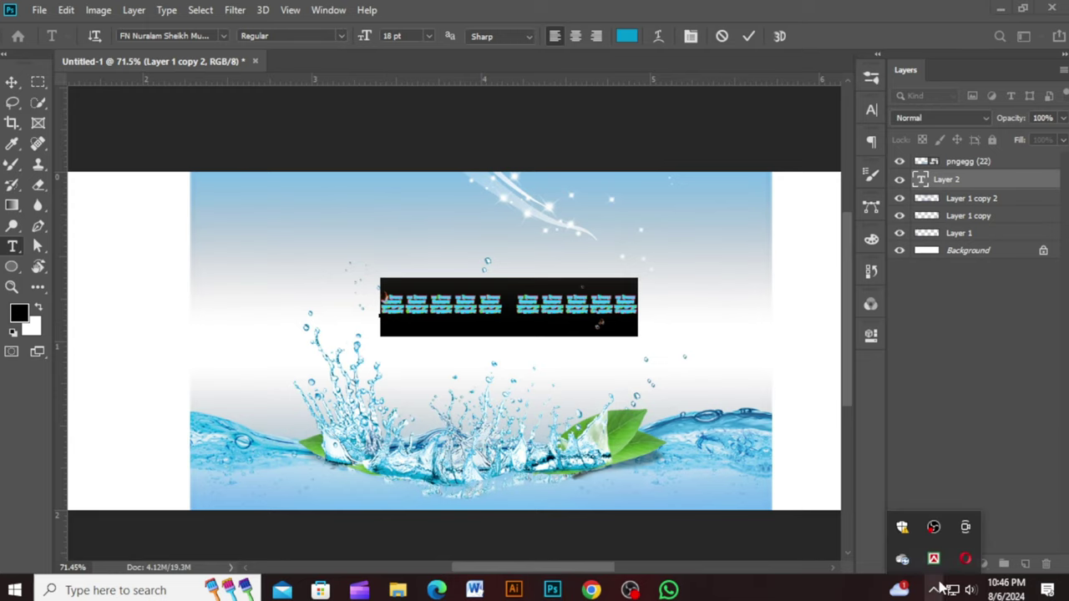
click(223, 36)
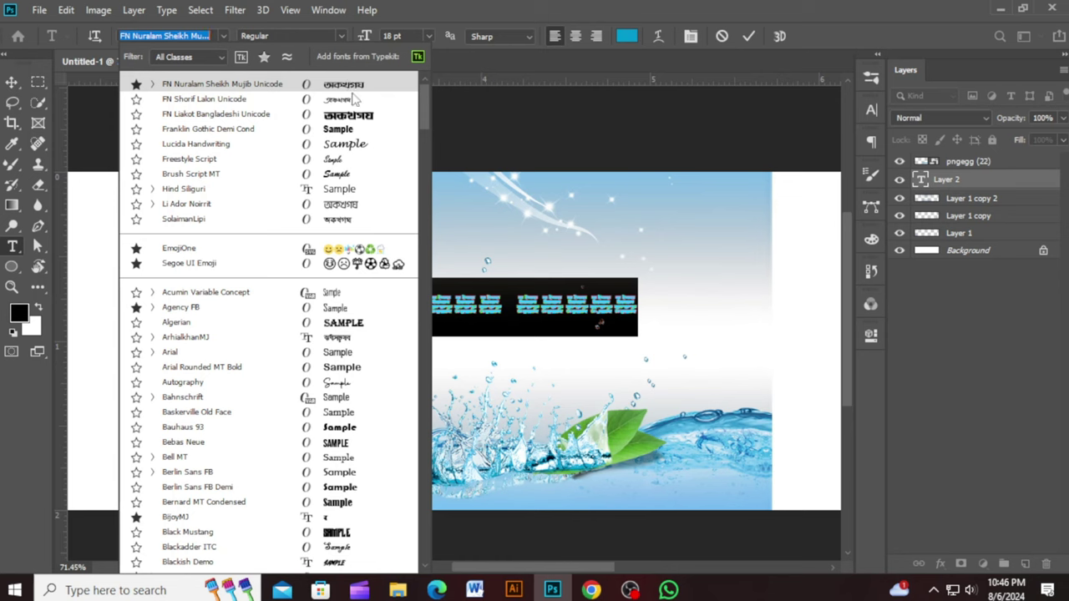
click(350, 84)
click(225, 38)
click(353, 116)
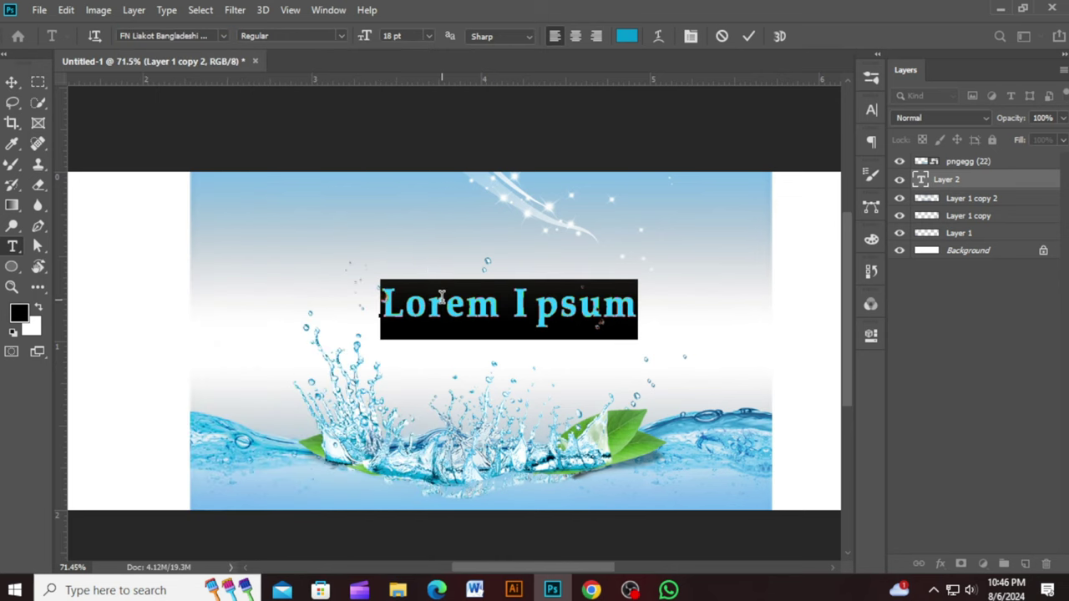
text(hu)
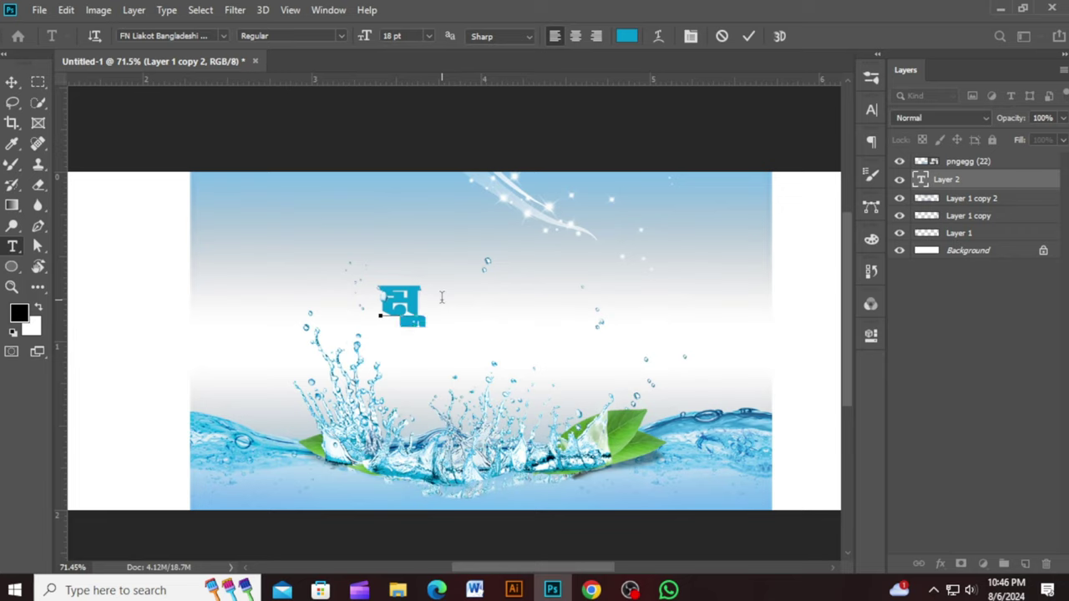
text(r)
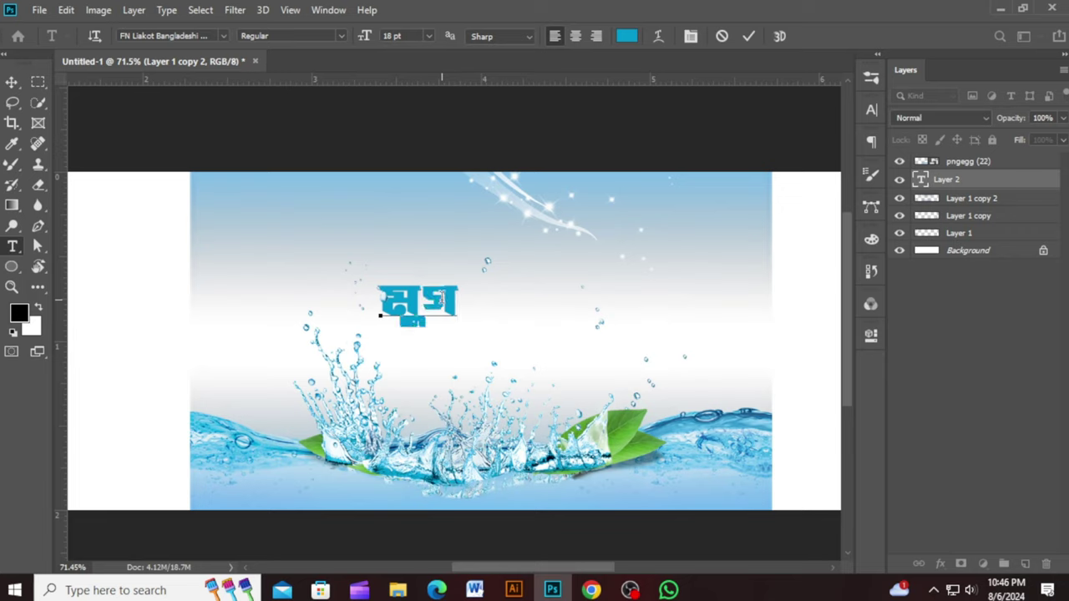
text(g)
text(j)
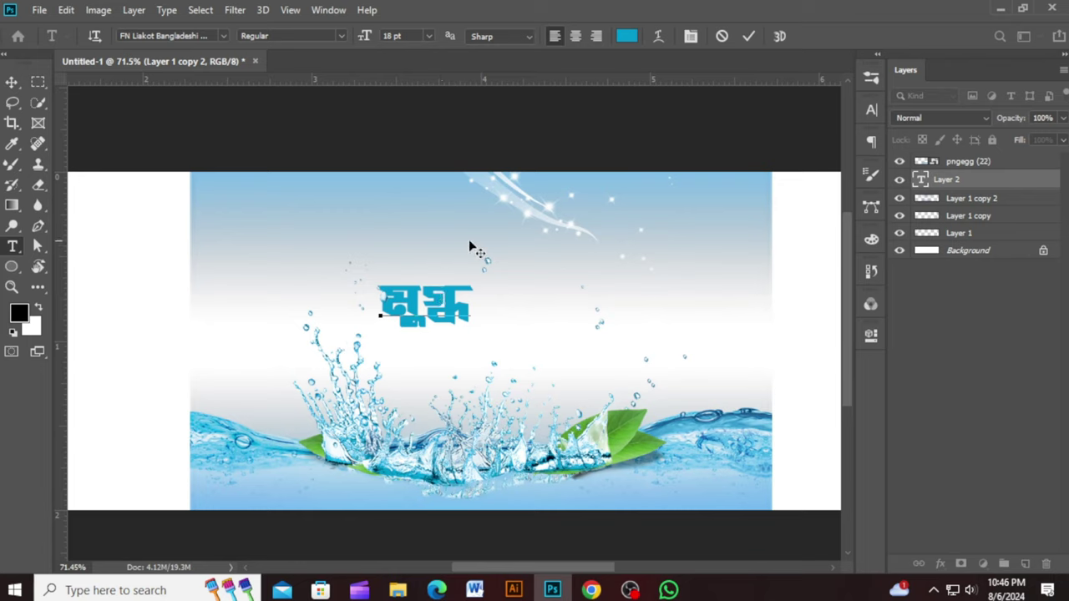
click(749, 36)
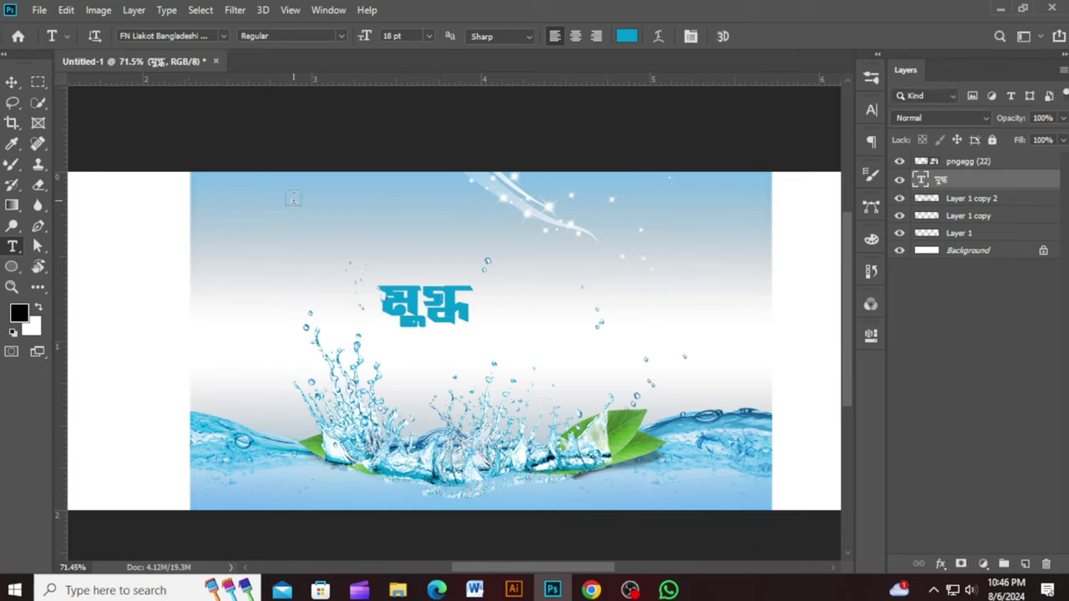
- Enlarge the brand name to about 49 pt and move it down over the splash
click(12, 81)
drag(480, 308, 640, 328)
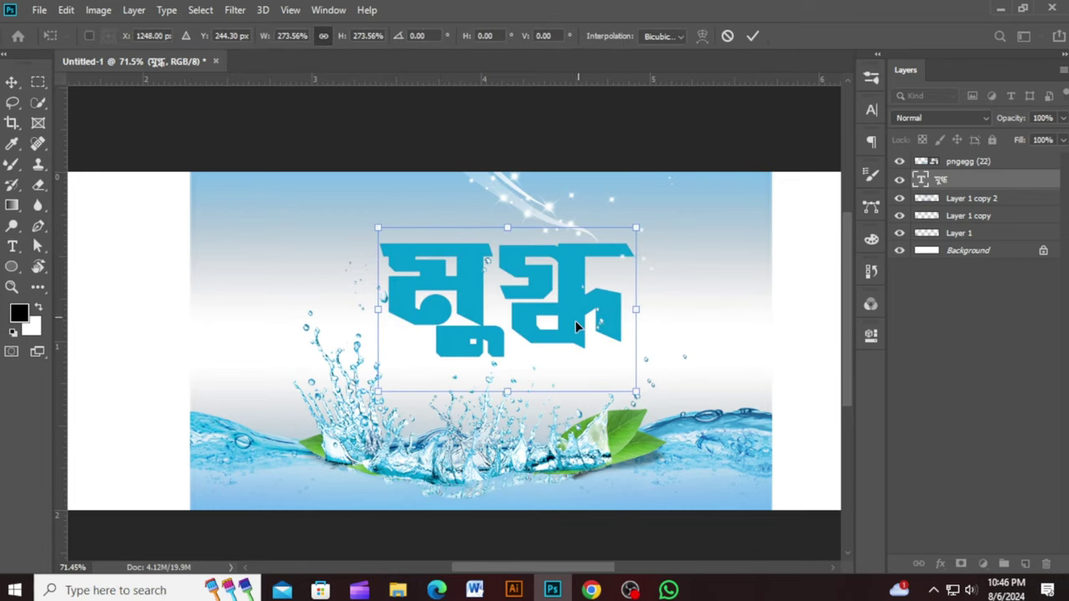
drag(576, 321, 556, 343)
click(752, 36)
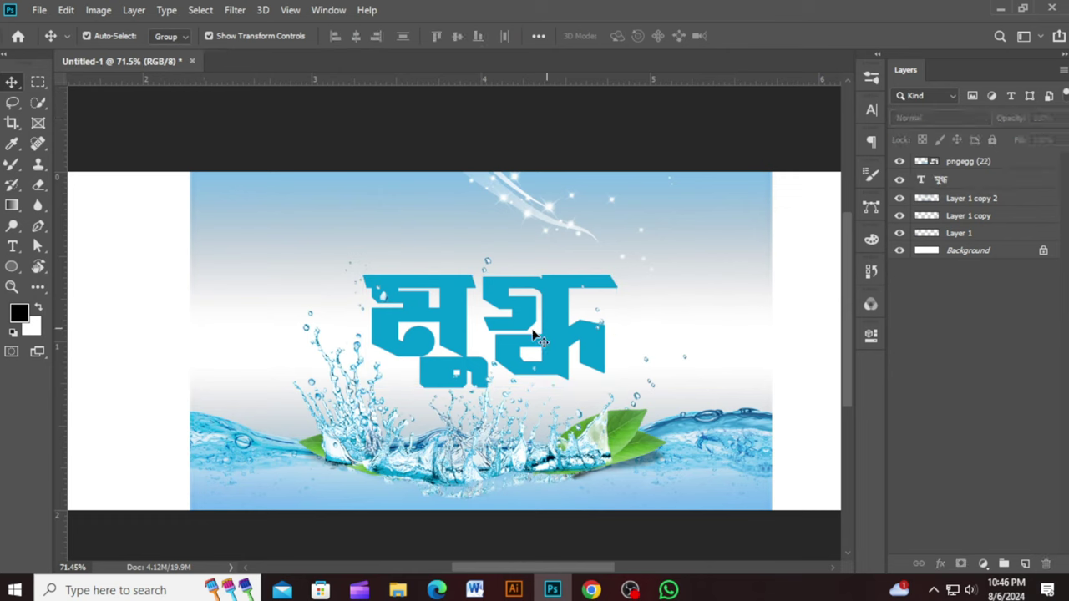
double_click(920, 180)
click(995, 480)
- Apply a Bevel & Emboss layer effect to the brand name
click(562, 337)
click(940, 565)
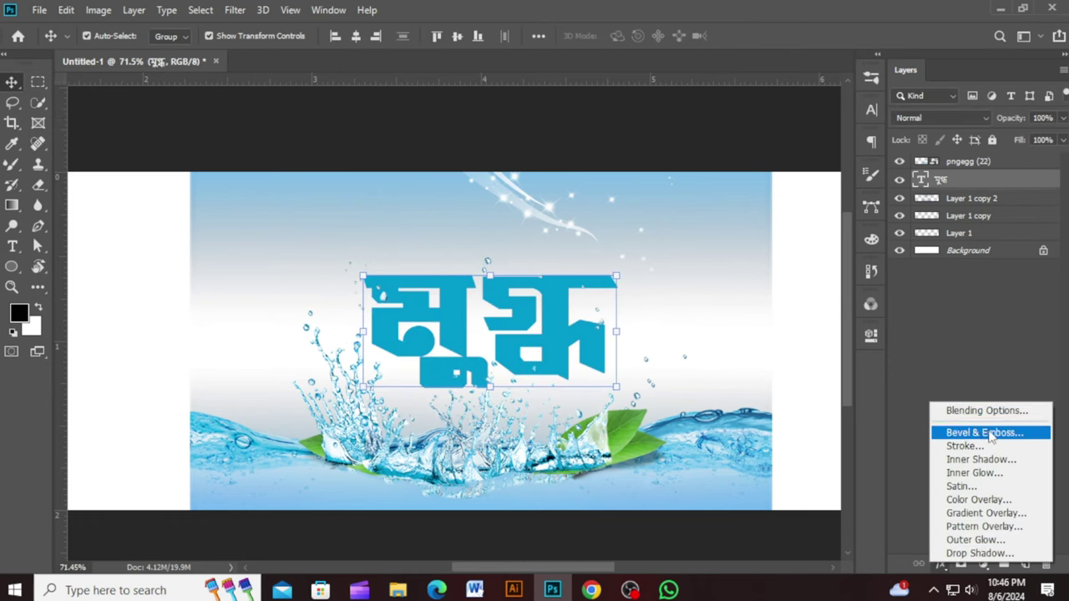
click(997, 430)
drag(521, 219, 775, 244)
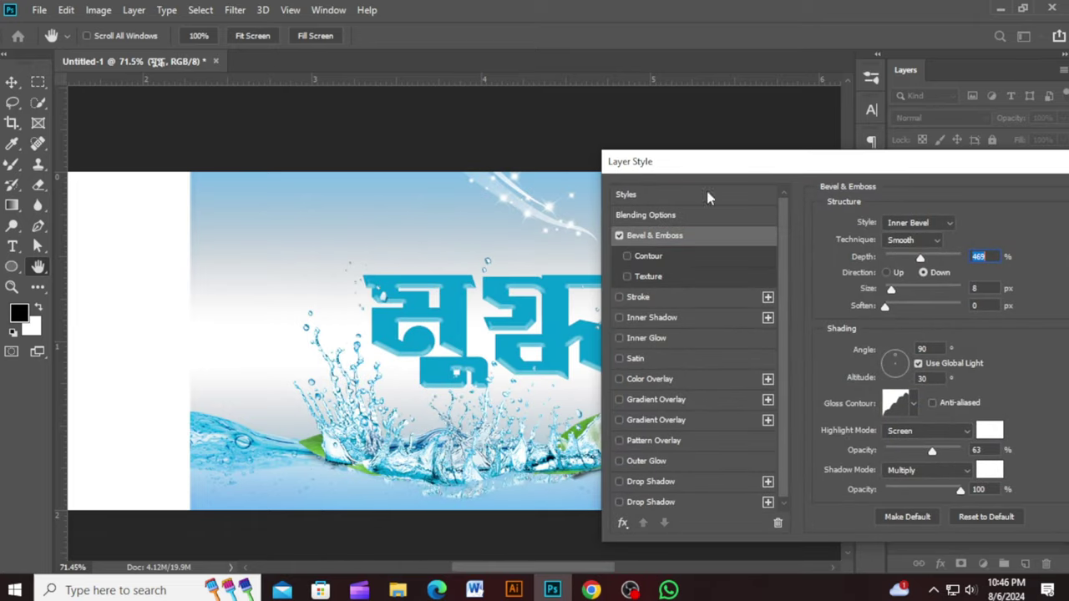
drag(710, 161, 311, 382)
click(766, 410)
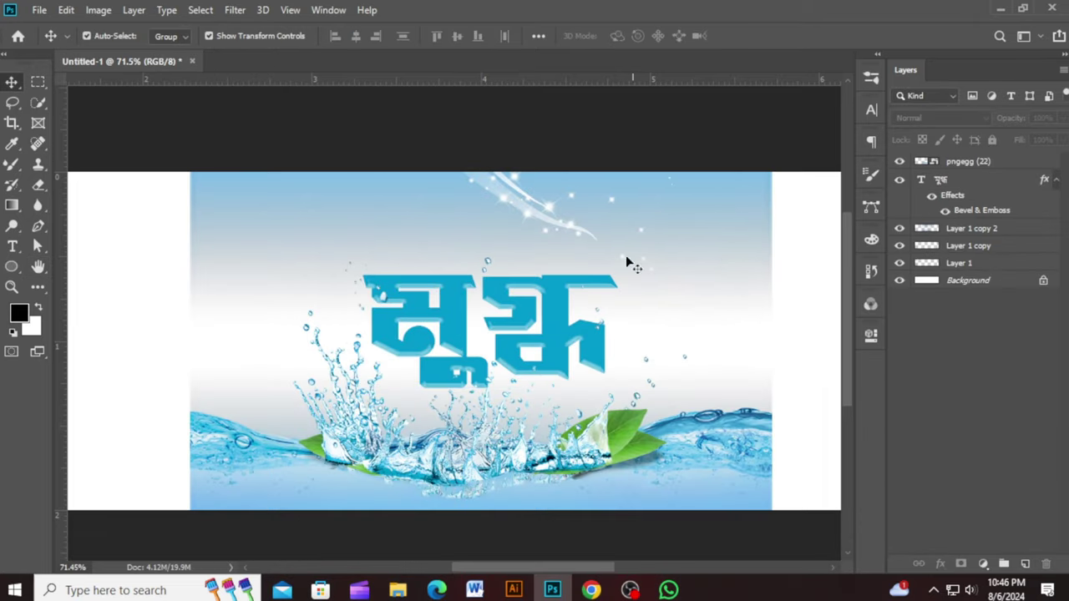
- Nudge the brand name slightly left and down so it sits centred above the splash
drag(575, 312, 565, 312)
click(409, 98)
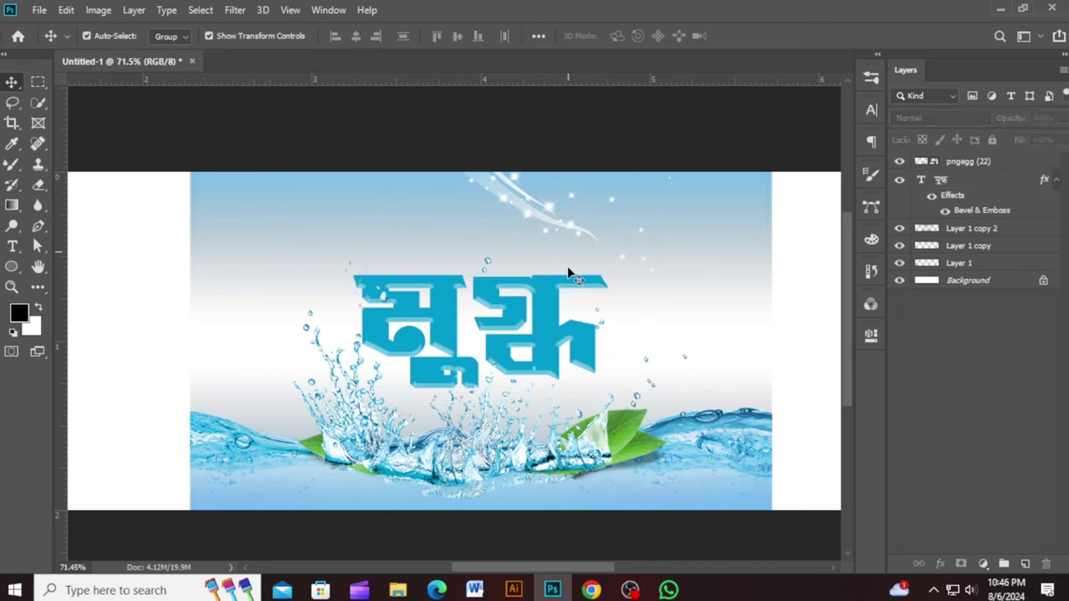
click(546, 311)
key(Down)
key(Down)
key(Down)
key(Down)
key(Down)
key(Down)
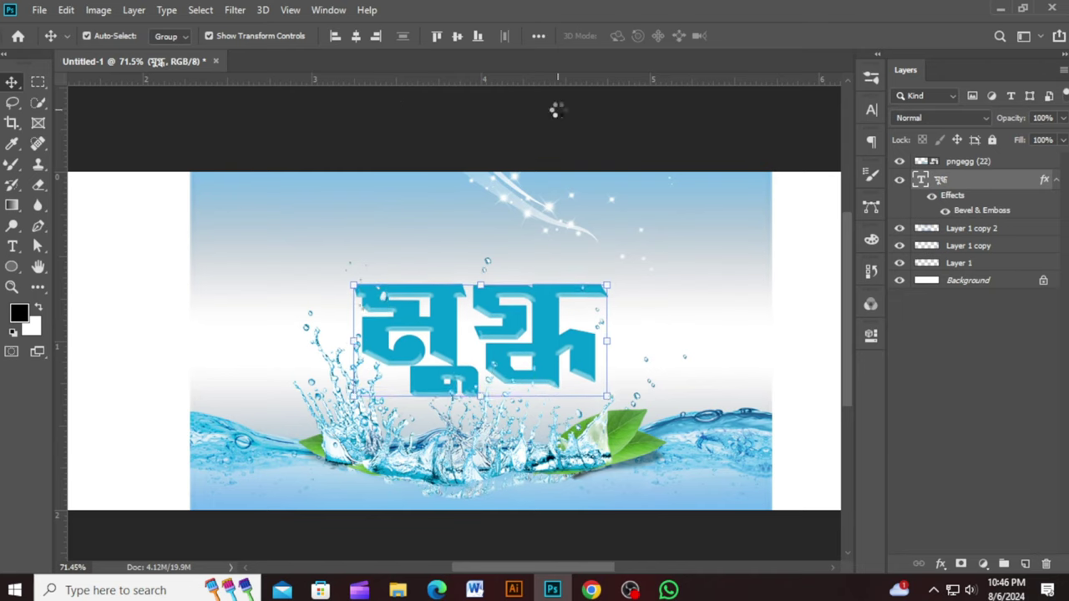
key(Down)
key(Down)
key(Down)
key(Down)
key(Down)
key(Down)
key(Down)
key(Down)
key(Down)
click(568, 143)
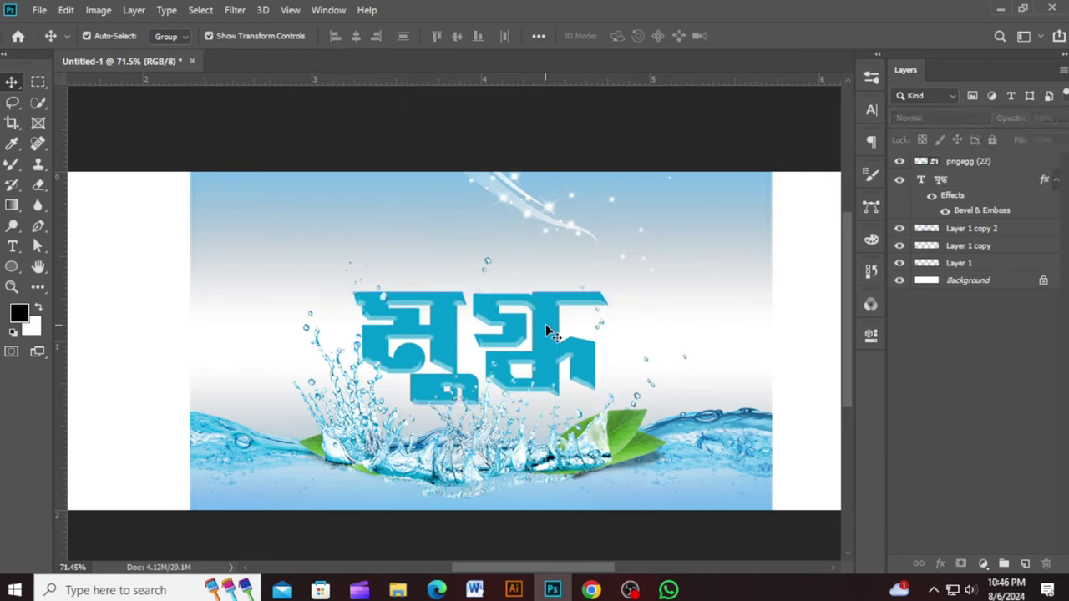
- Alt-drag a duplicate of the brand name, test-edit it, then delete the copy
drag(551, 333, 474, 199)
double_click(475, 200)
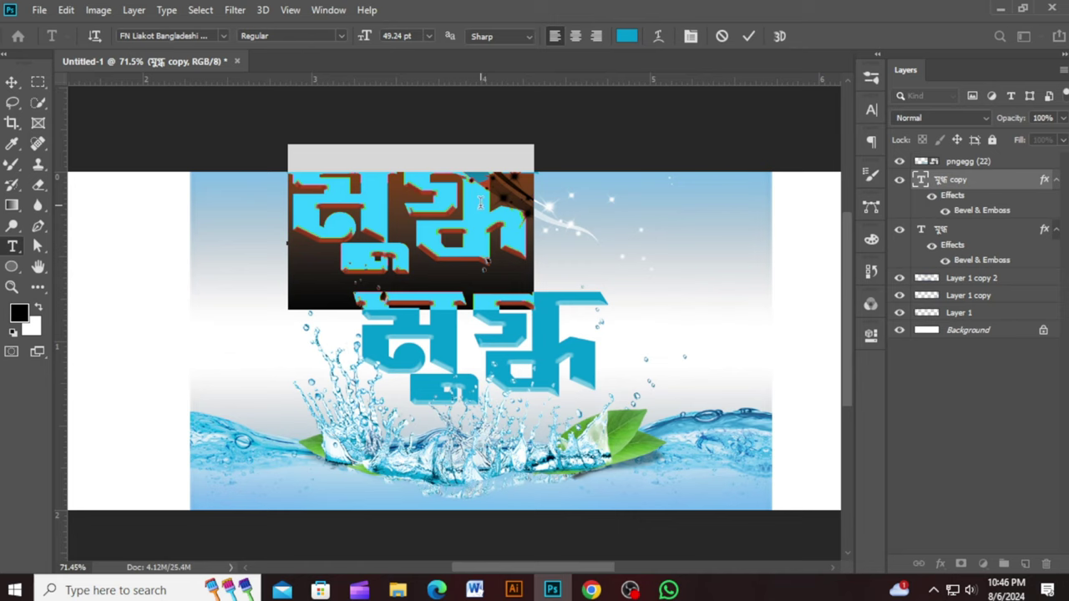
key(ctrl+Return)
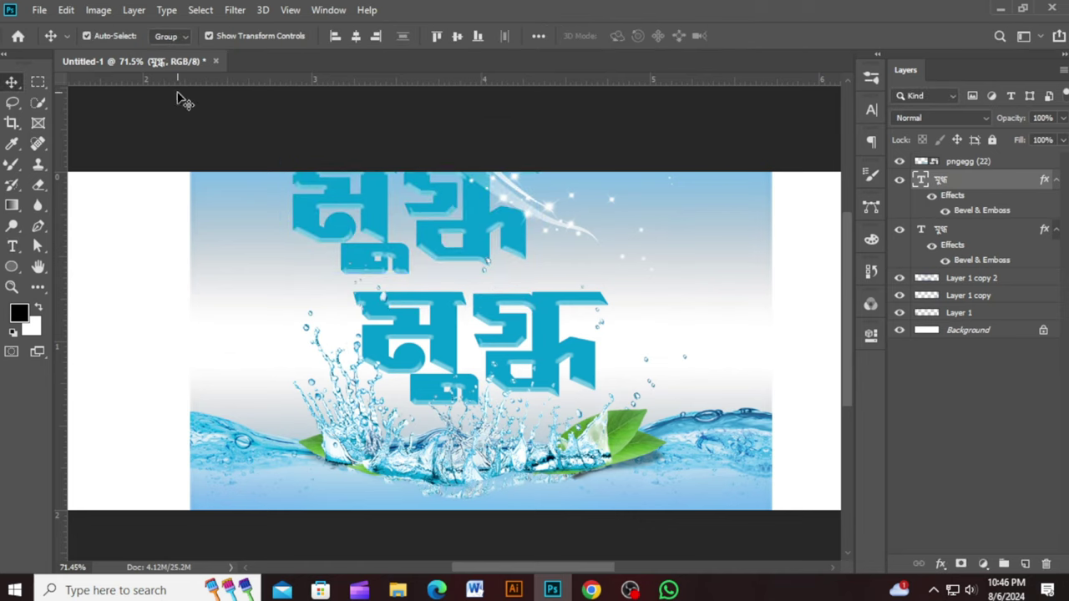
drag(342, 232, 287, 274)
double_click(287, 274)
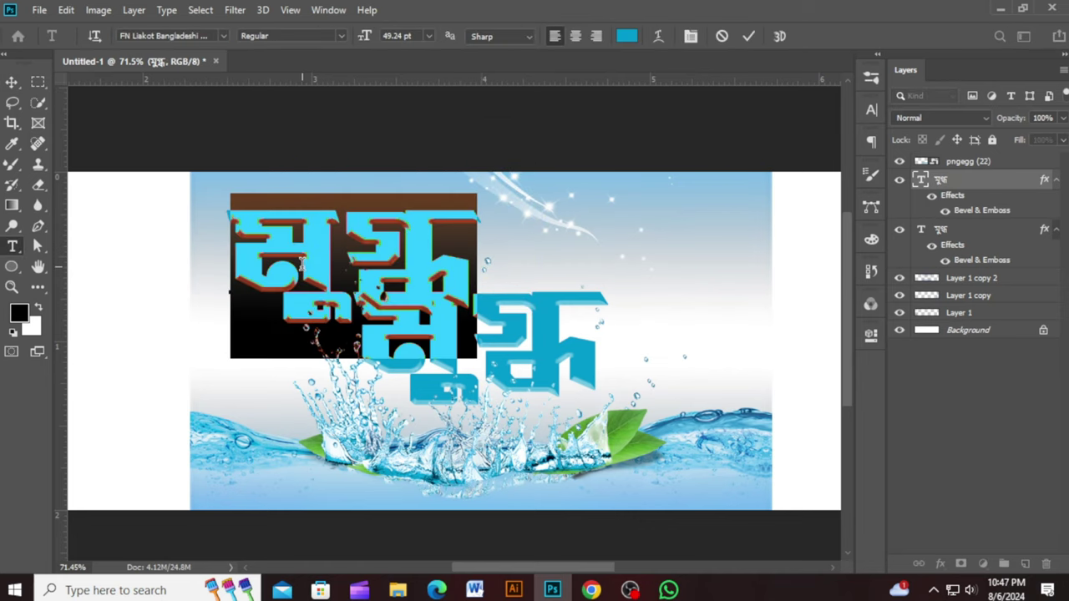
key(ctrl+Return)
key(Delete)
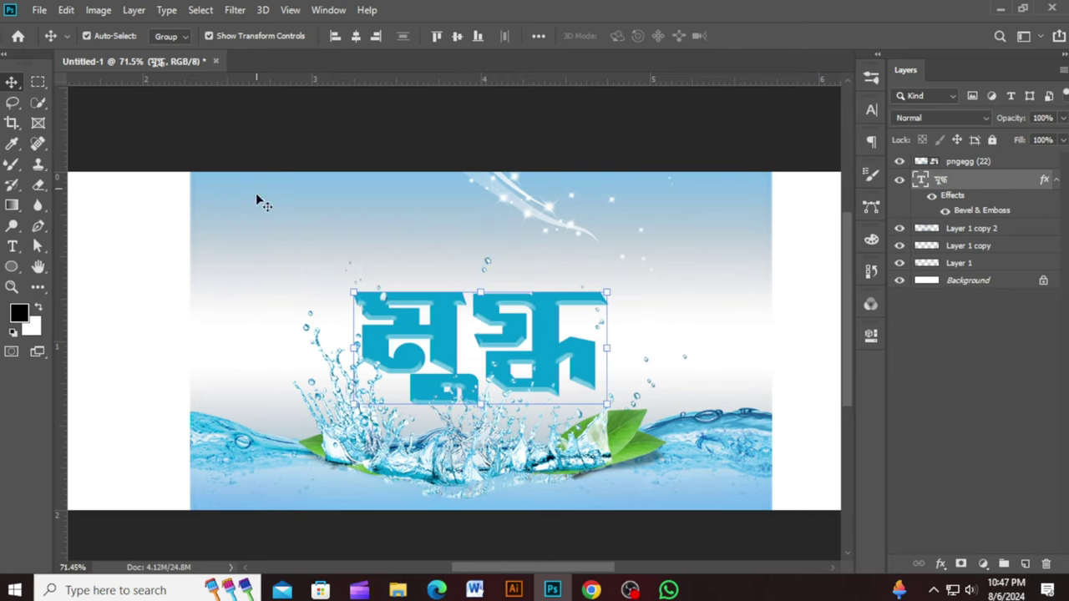
- Add the blue Bangla tagline 'পানি লাগবে,পানি!পানি!' above the brand name
click(16, 247)
click(288, 276)
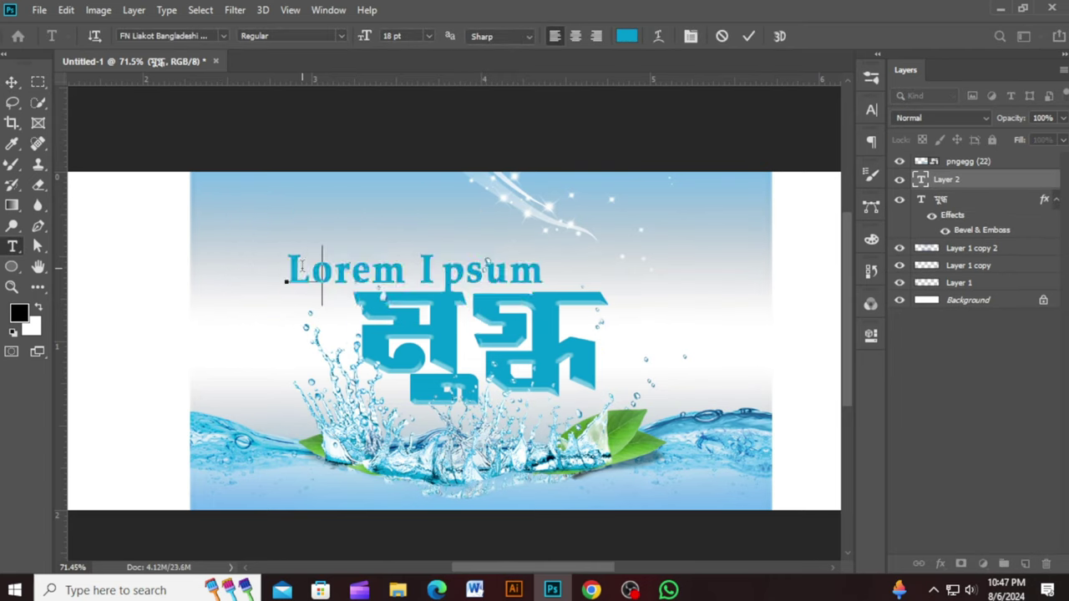
text(সা)
text(নি)
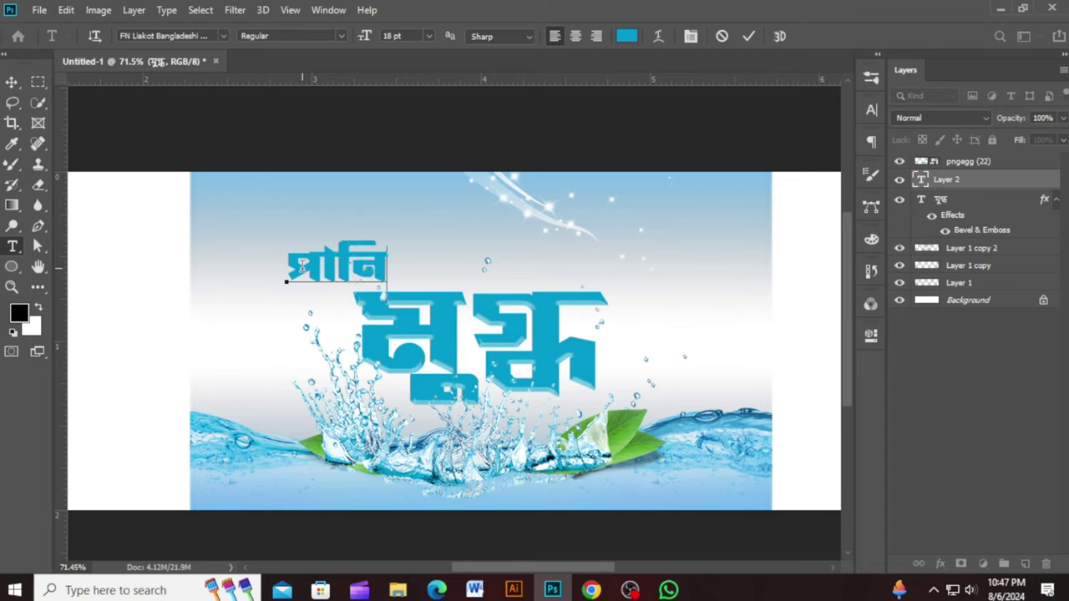
text( লা)
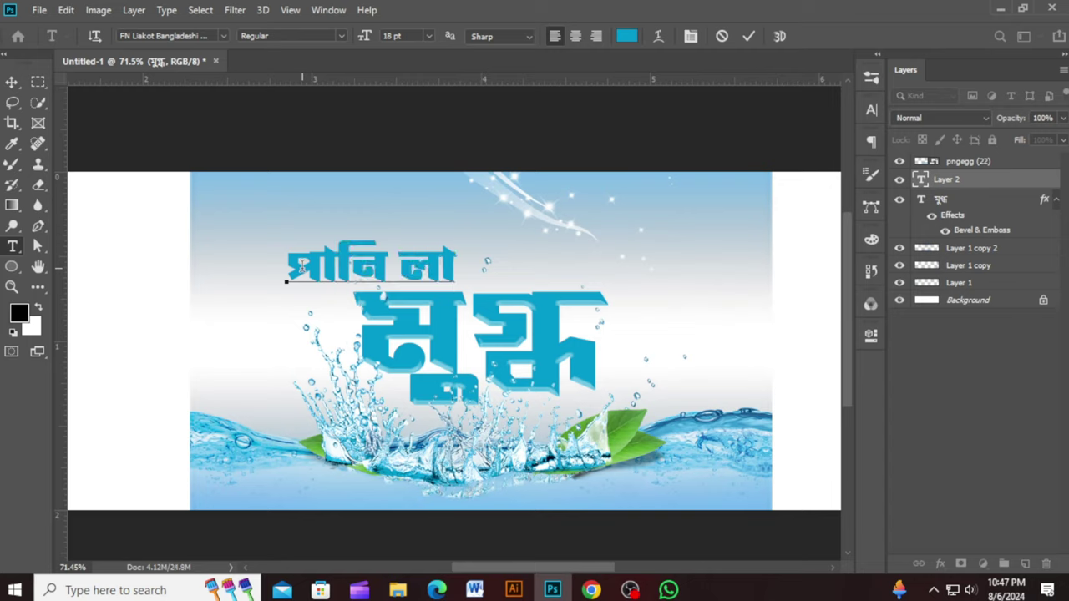
text(গ)
text(বে)
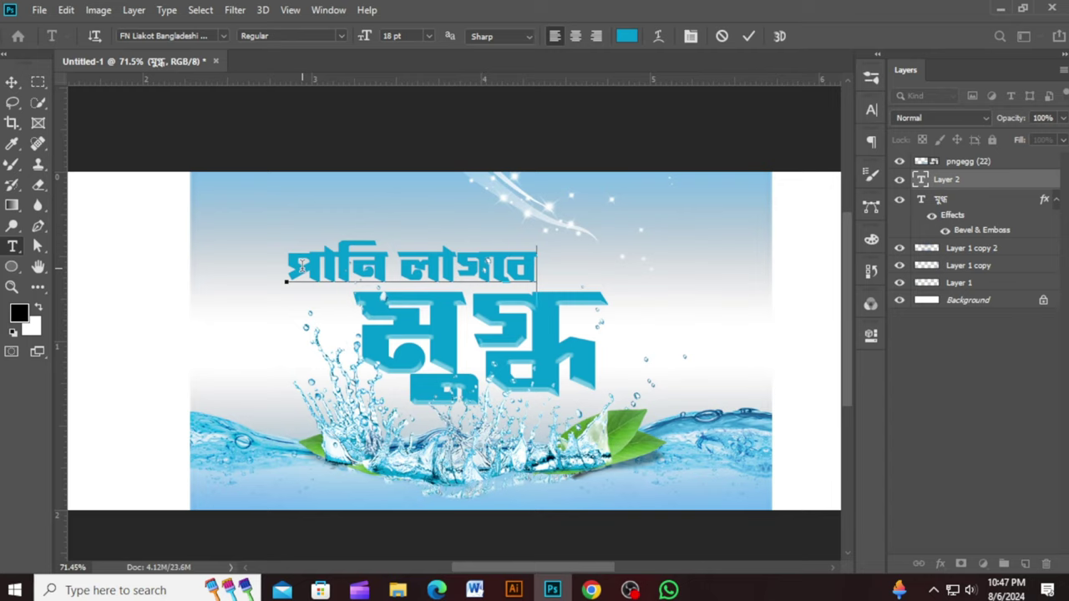
text(,)
text(প্রা)
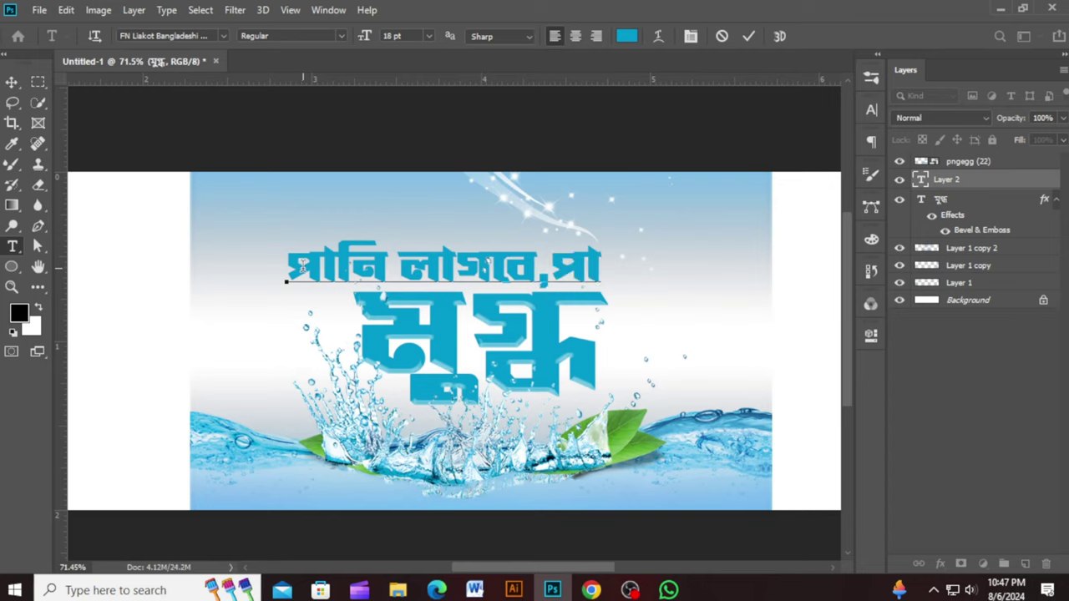
text(নি)
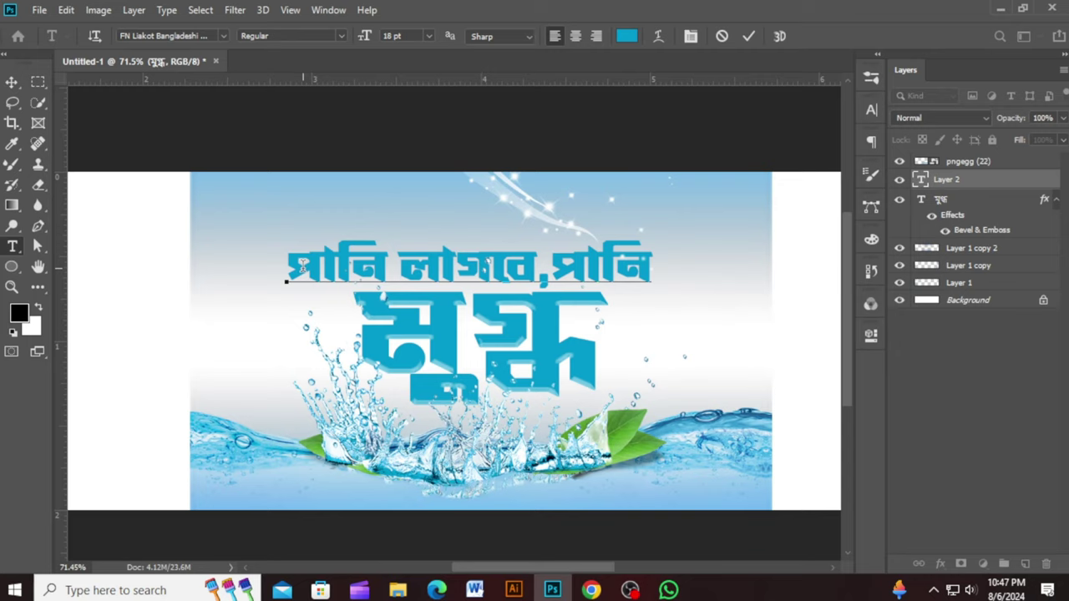
text(,)
key(BackSpace)
text(প্রানি প্রানি)
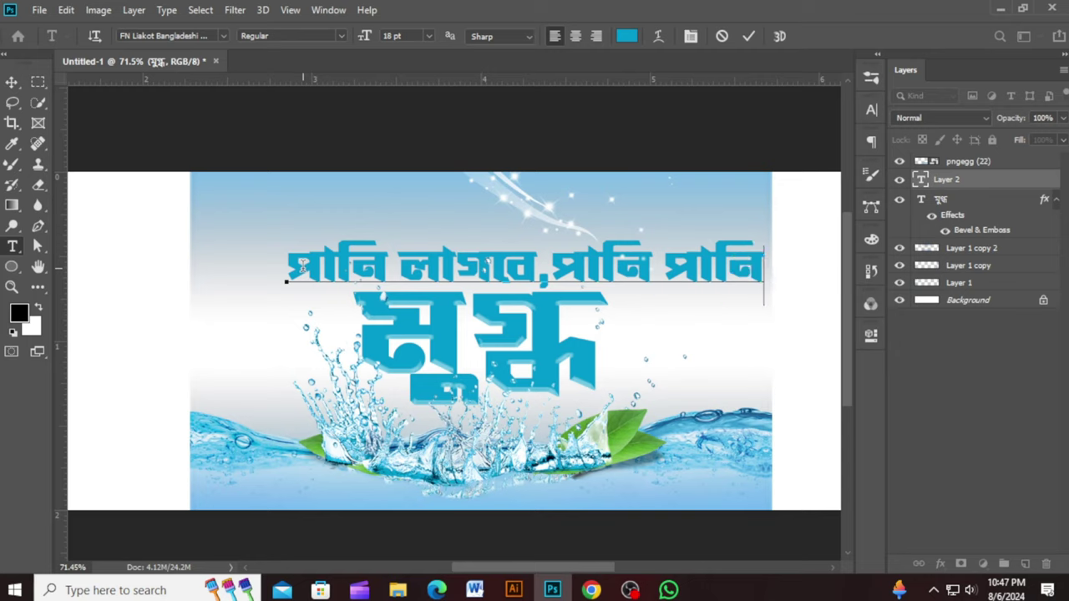
text(!)
click(666, 259)
key(BackSpace)
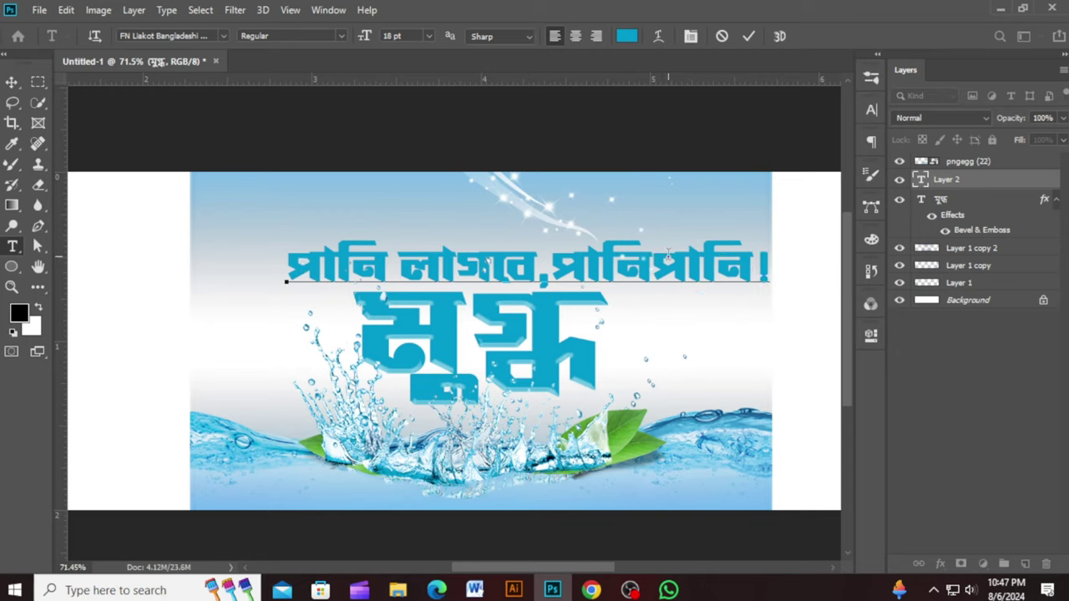
text(!)
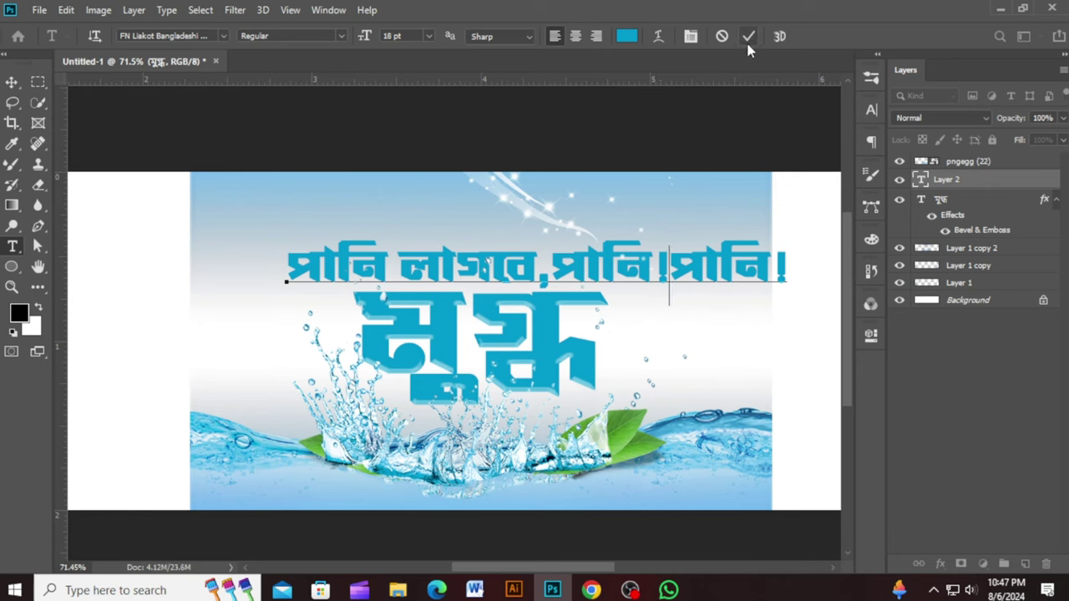
click(748, 36)
click(12, 81)
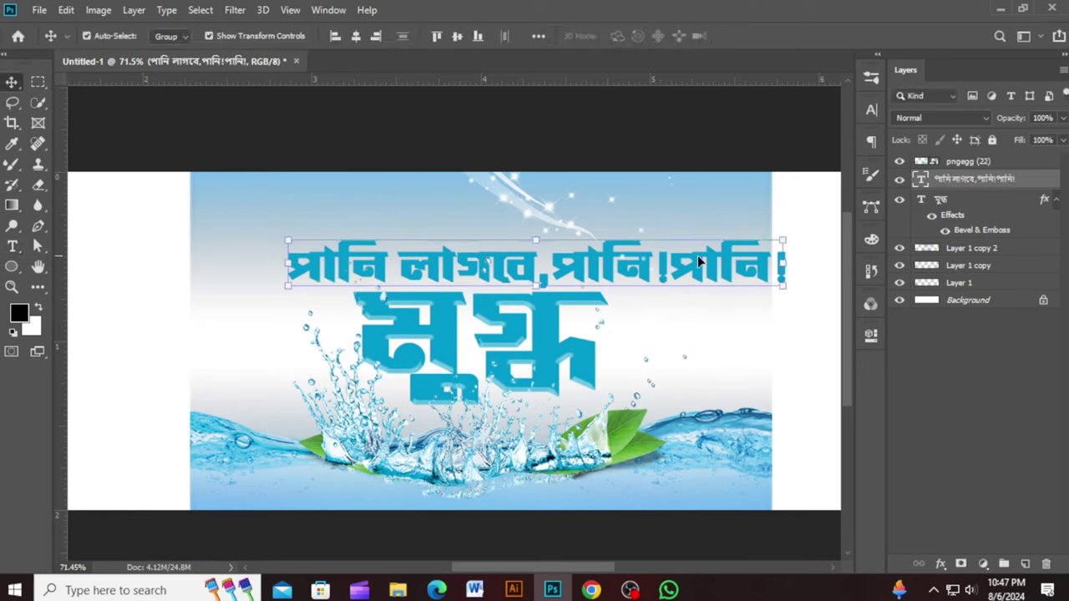
- Scale the tagline down to about 46% of its size
drag(796, 265, 564, 266)
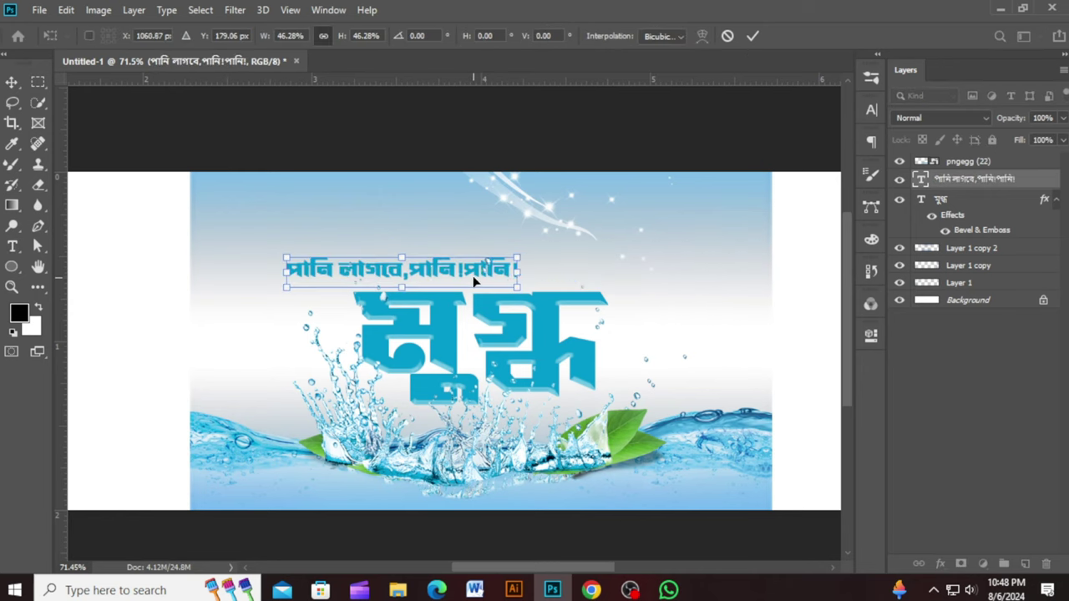
drag(465, 277, 535, 276)
key(Return)
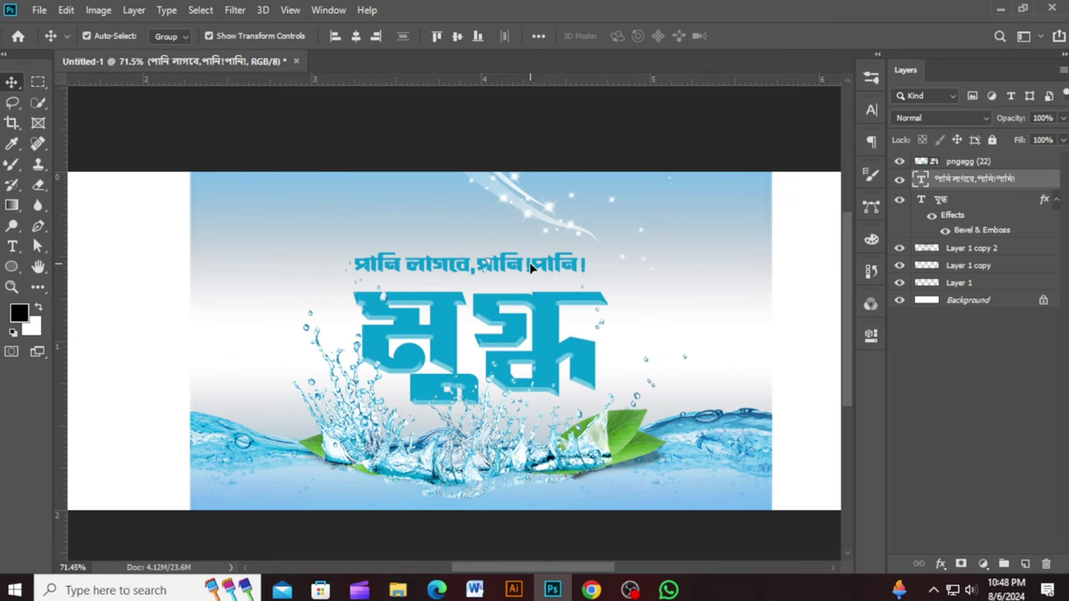
- Turn off Faux Bold and set the tagline font to FN Nuralam Sheikh Mujib Unicode
double_click(534, 264)
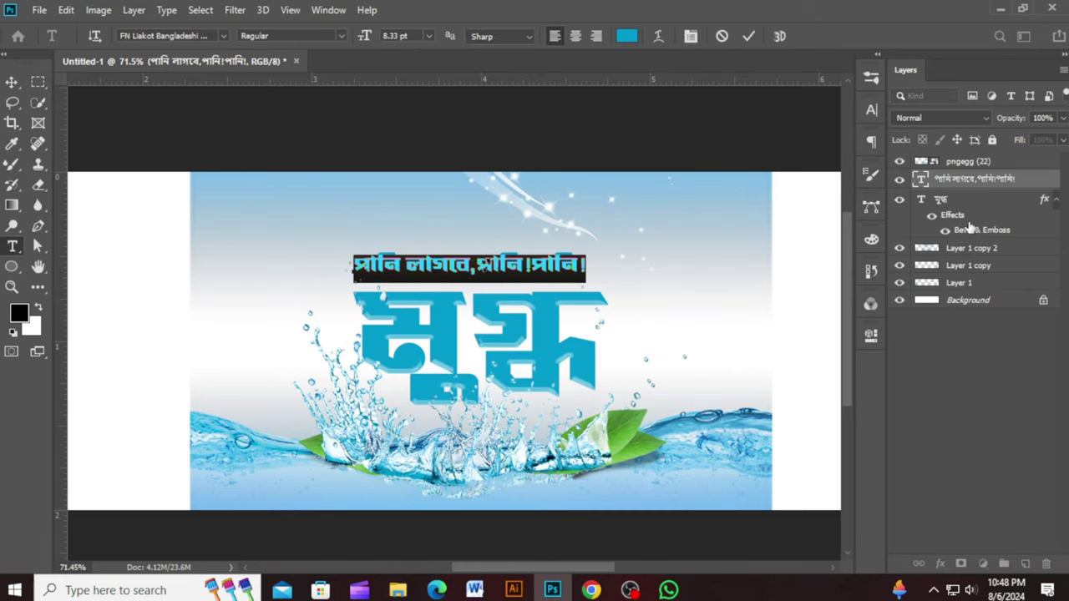
click(871, 109)
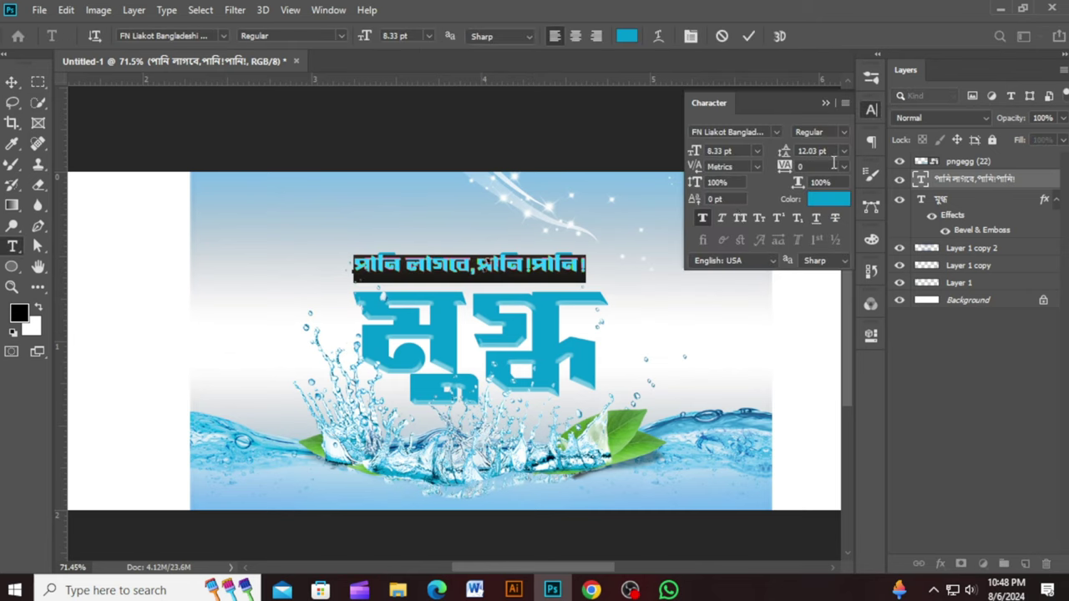
click(703, 218)
click(748, 39)
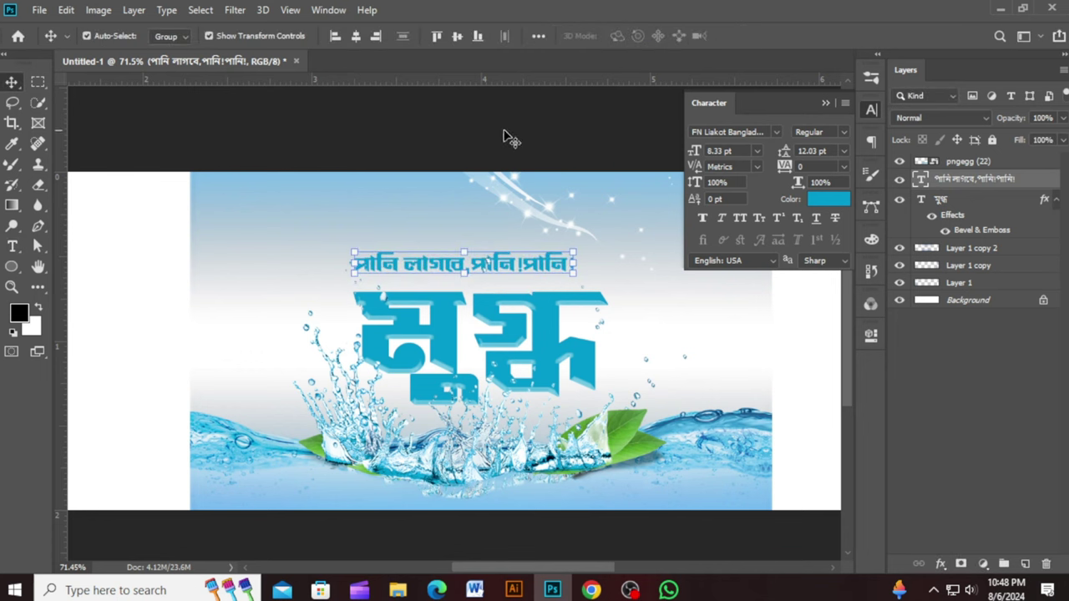
click(779, 135)
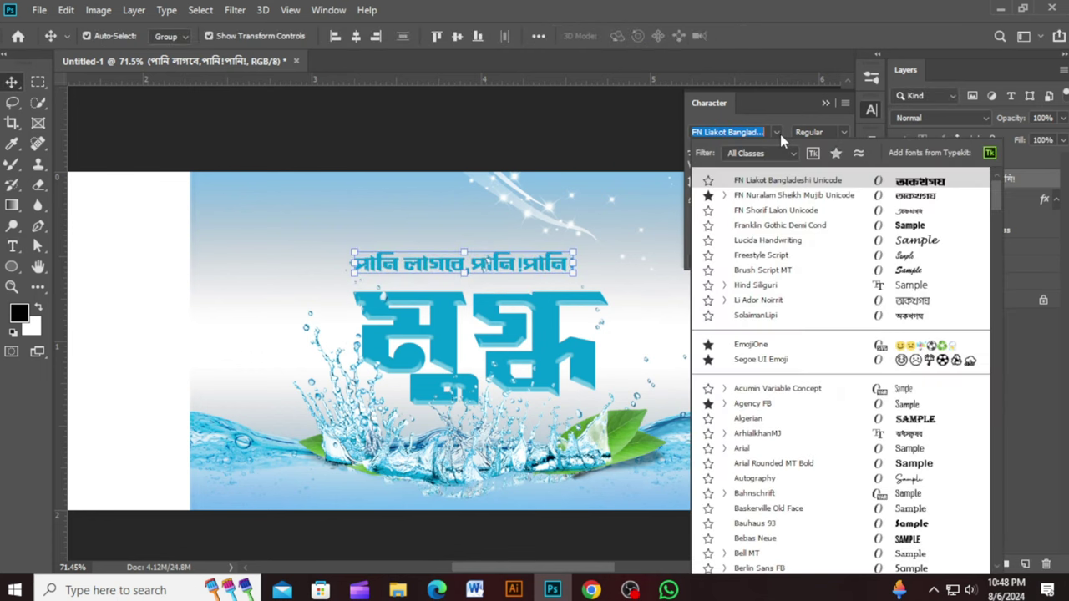
click(898, 196)
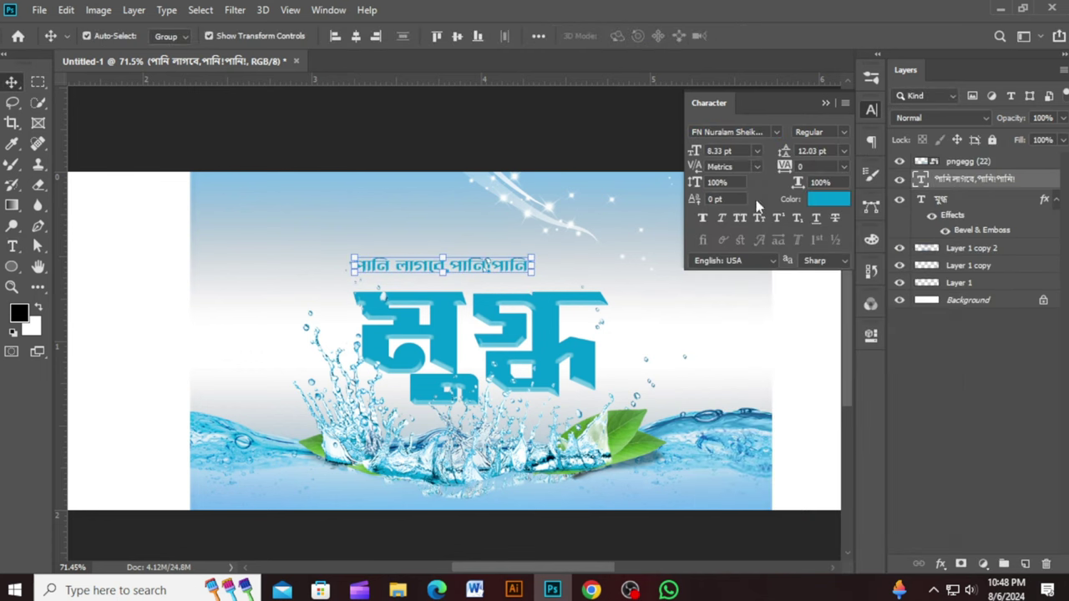
click(826, 103)
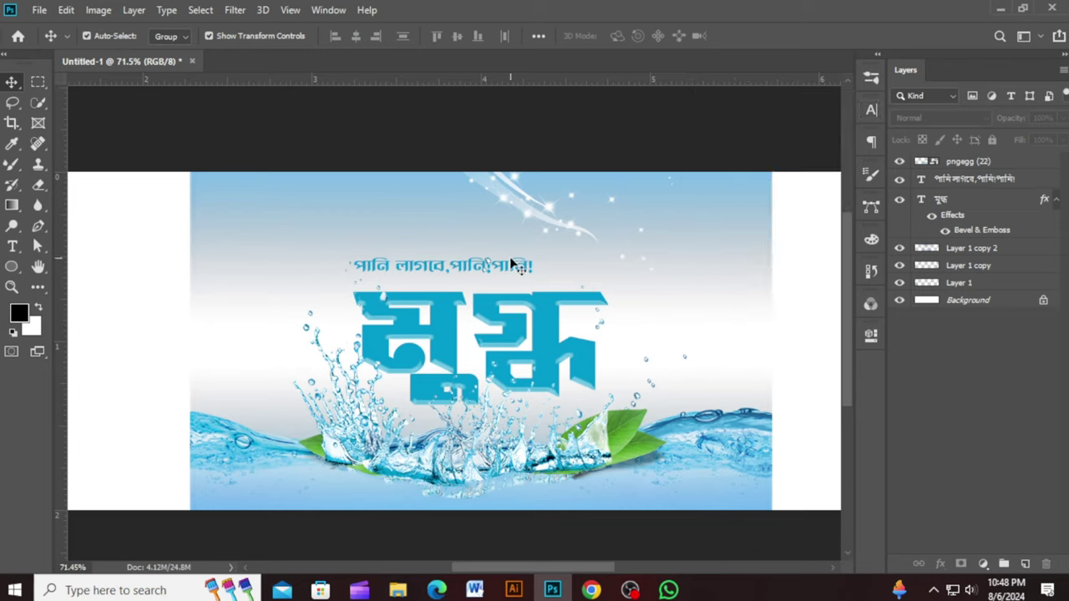
- Move the tagline down to sit just above the brand name
click(510, 260)
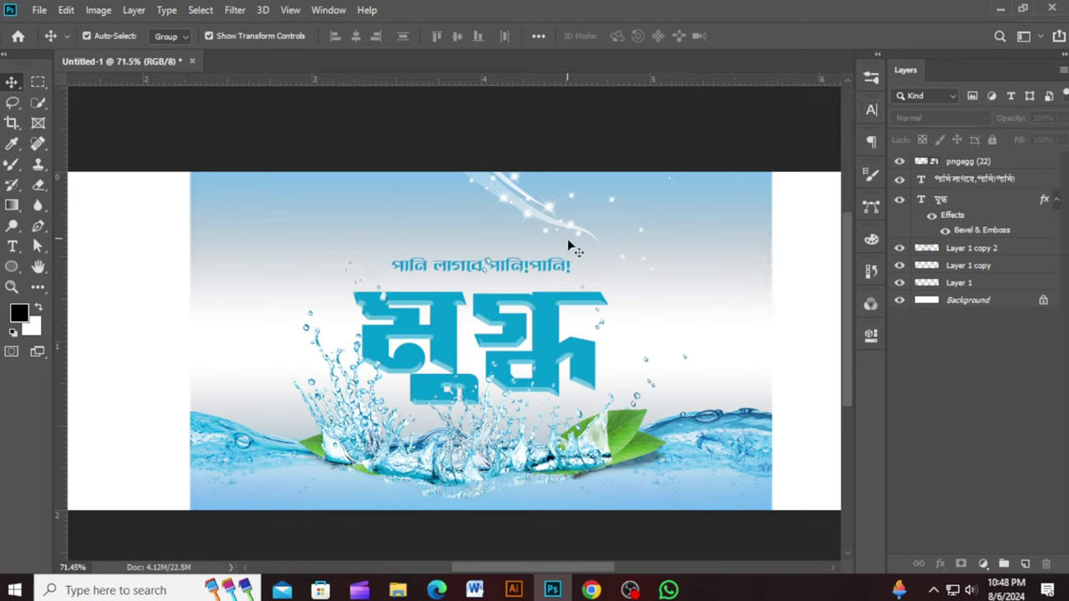
drag(536, 265, 536, 274)
key(alt+bracketleft)
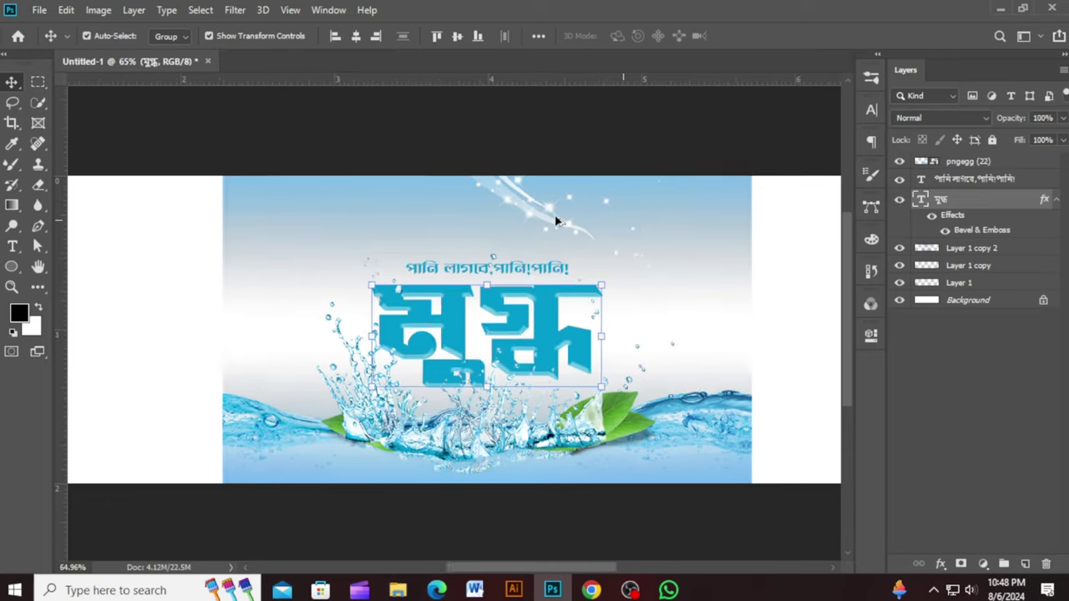
- Duplicate the water-splash image and stack the copy just above Layer 1
scroll(539, 203, down, 3)
drag(384, 407, 165, 411)
scroll(164, 411, down, 1)
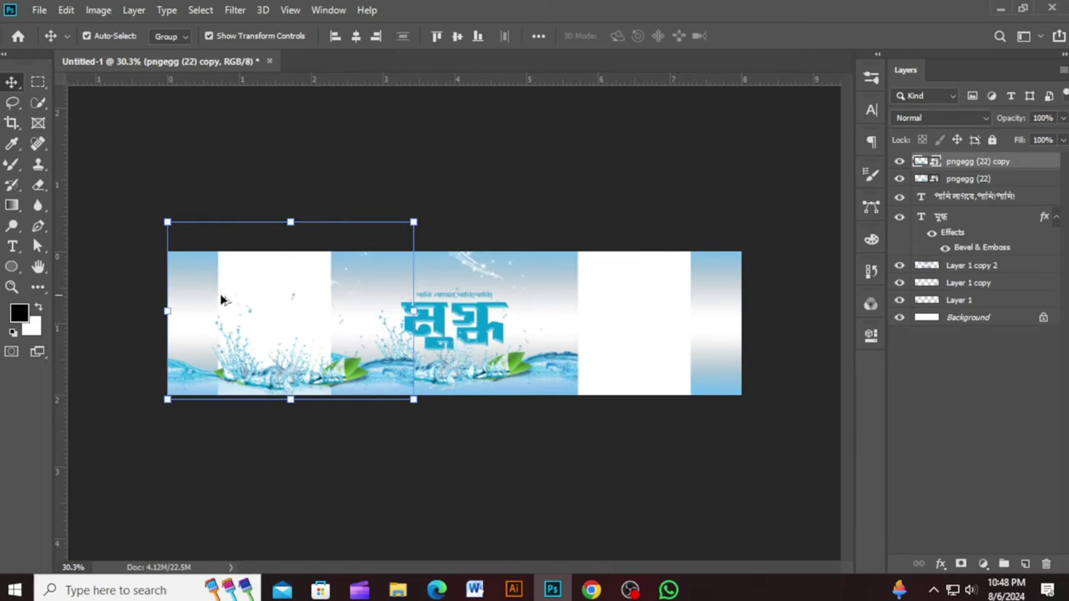
click(245, 229)
click(190, 272)
click(282, 382)
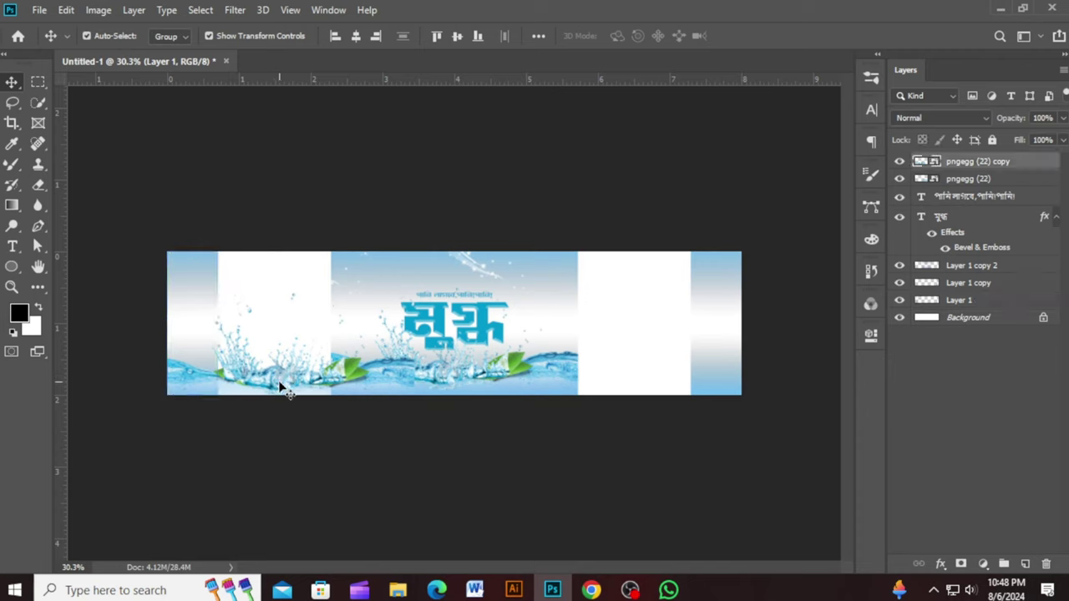
mouse_move(994, 169)
mouse_down()
mouse_move(1021, 282)
mouse_move(1013, 298)
mouse_up()
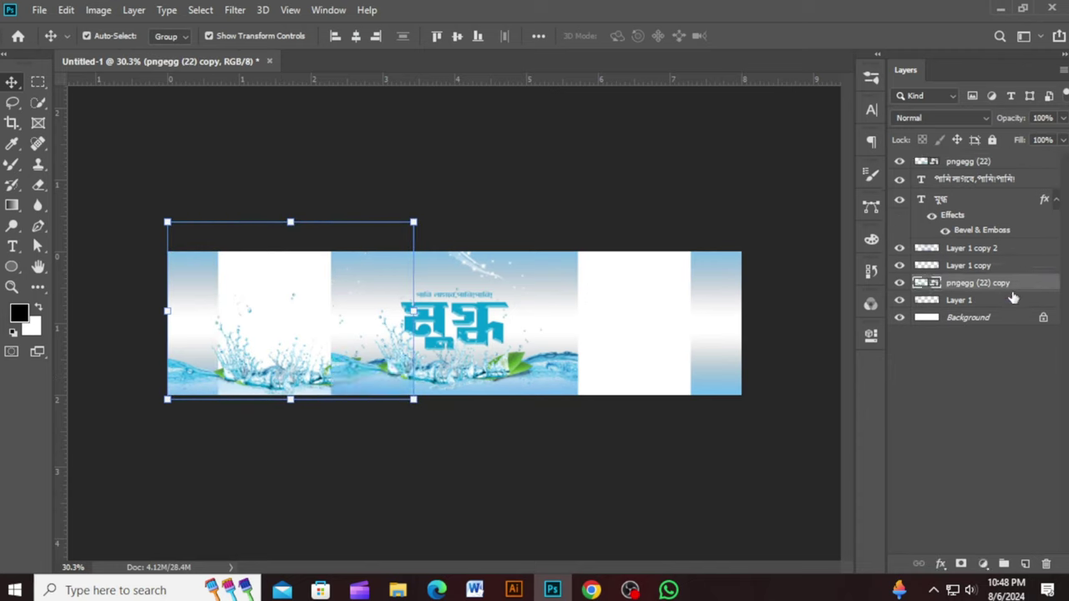
- Clip the splash copy to Layer 1 and reposition it within the left panel
right_click(267, 378)
key(Escape)
right_click(999, 286)
click(919, 345)
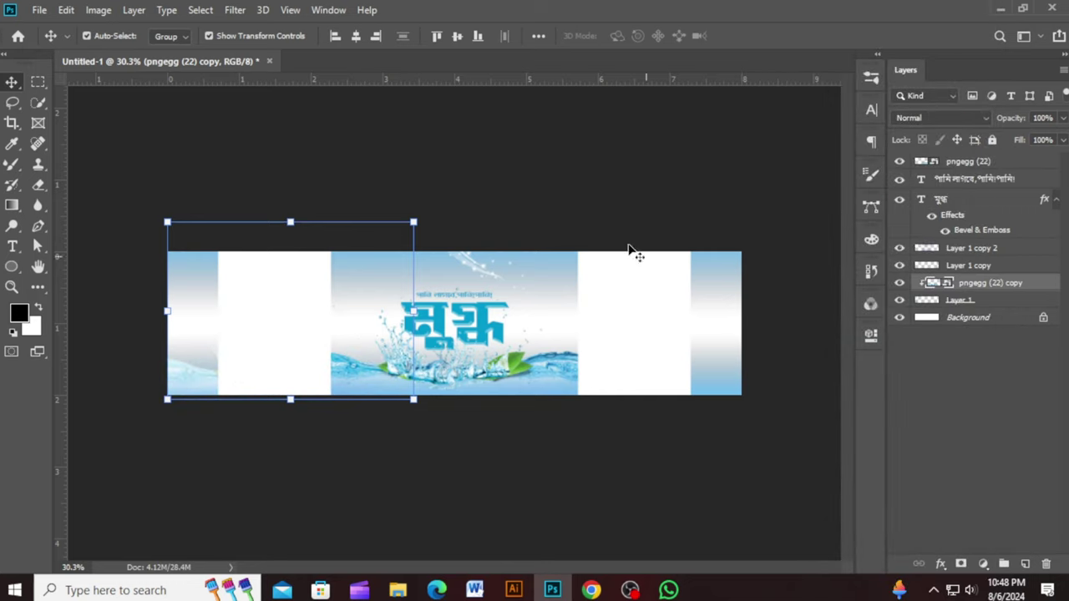
click(503, 187)
mouse_move(206, 387)
mouse_down()
mouse_move(511, 338)
mouse_move(530, 379)
mouse_up()
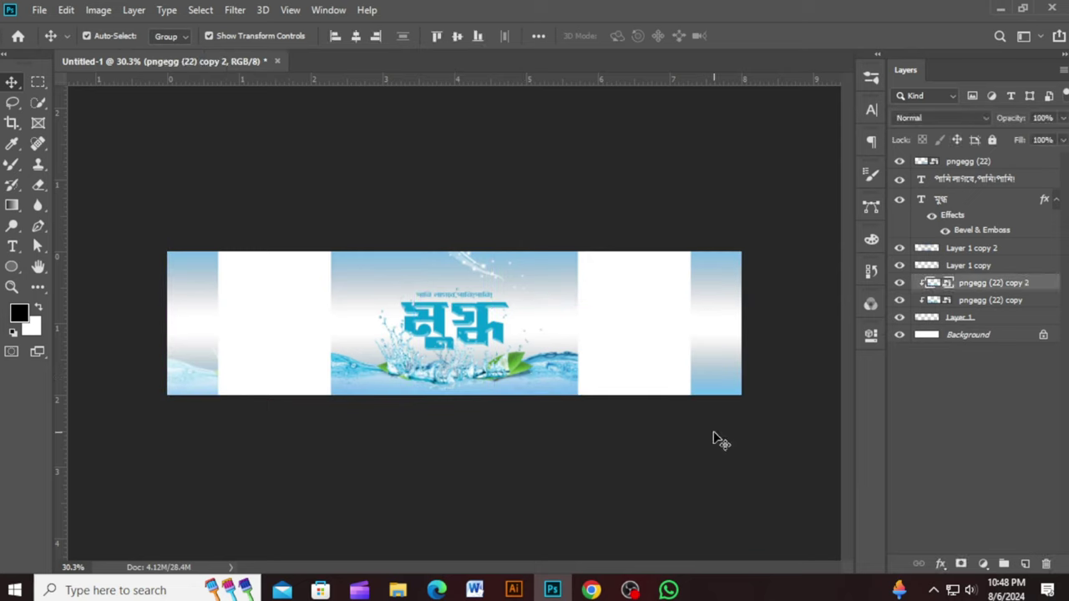
- Stack pngegg (22) copy 2 above the right blue panel and clip it there
click(952, 267)
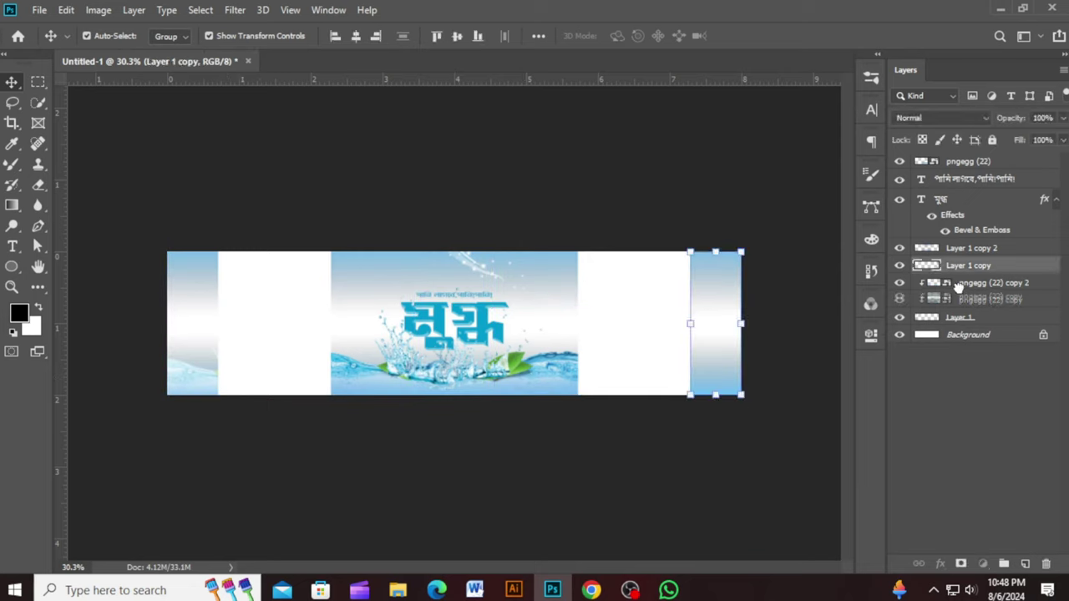
mouse_move(957, 284)
mouse_down()
mouse_move(966, 281)
mouse_move(959, 267)
mouse_up()
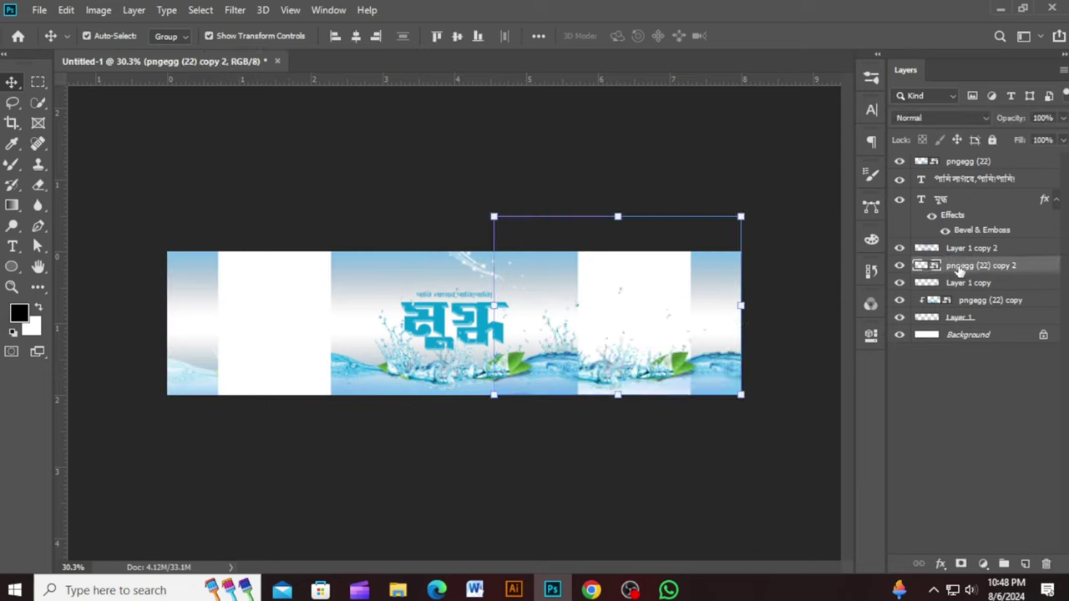
right_click(979, 272)
click(911, 340)
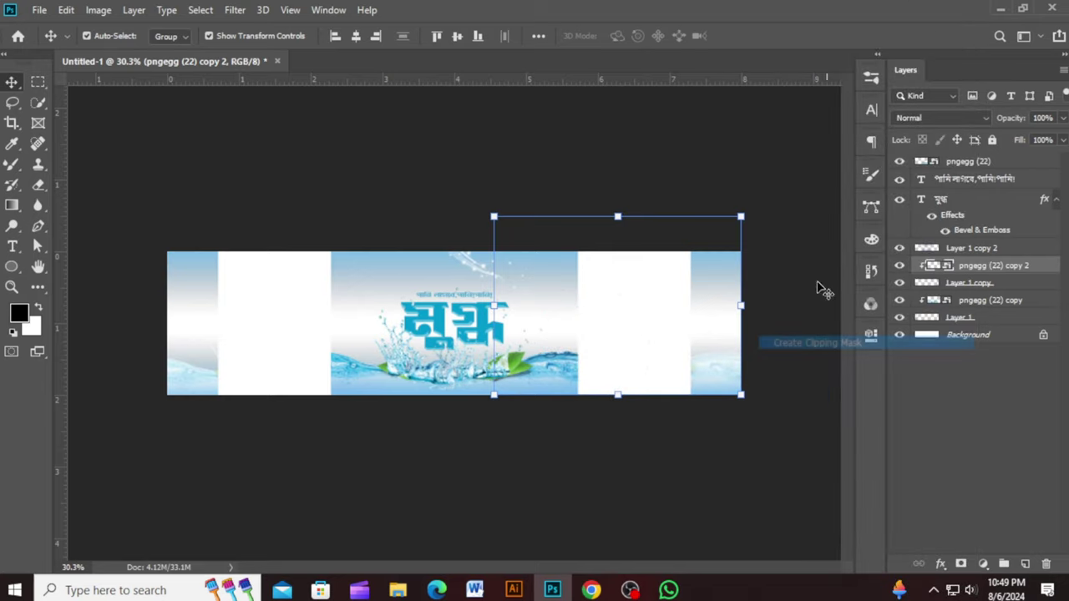
click(680, 175)
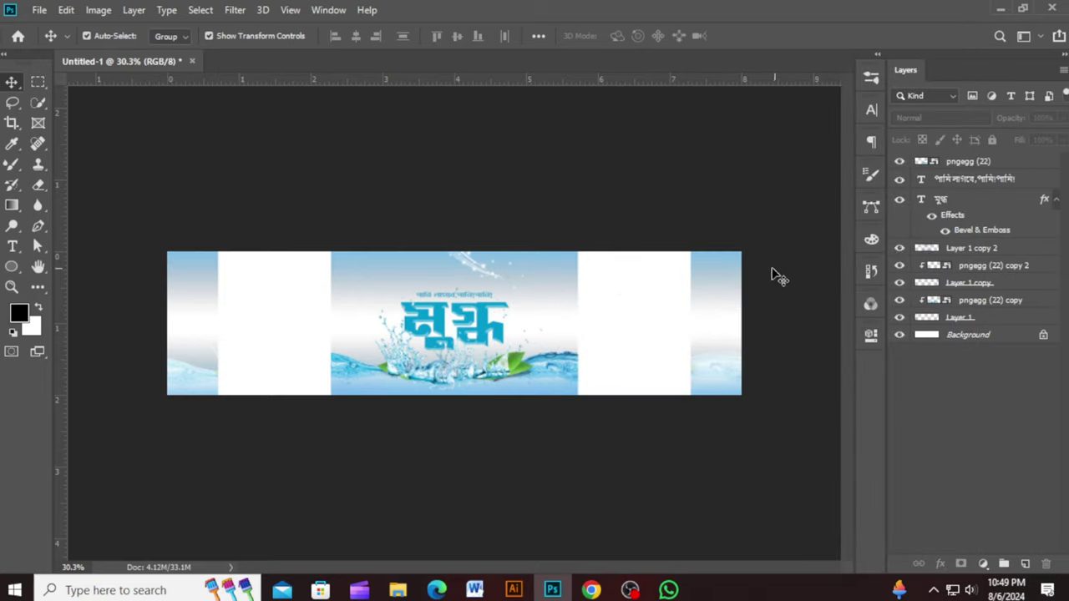
- Zoom out and back in to review both clipped splash panels
key(ctrl+minus)
key(ctrl+plus)
scroll(616, 242, up, 2)
click(615, 243)
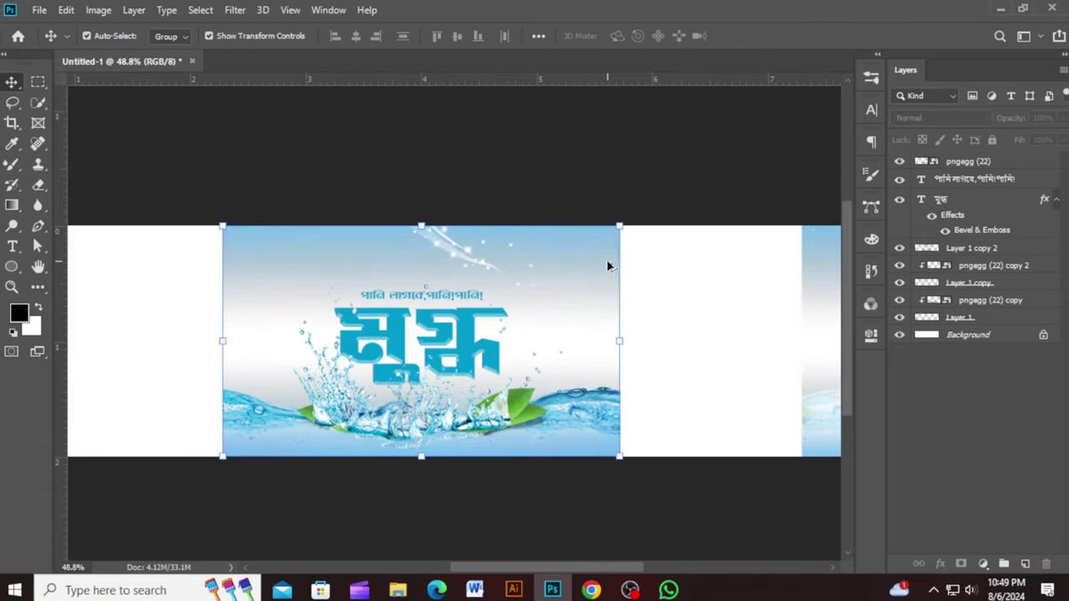
click(680, 194)
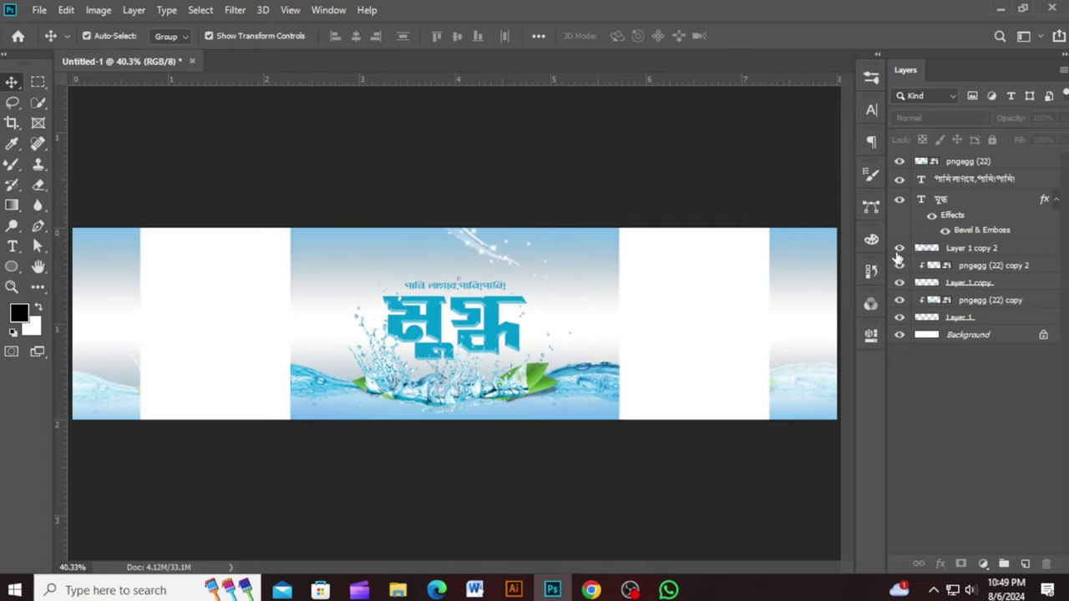
scroll(619, 214, down, 2)
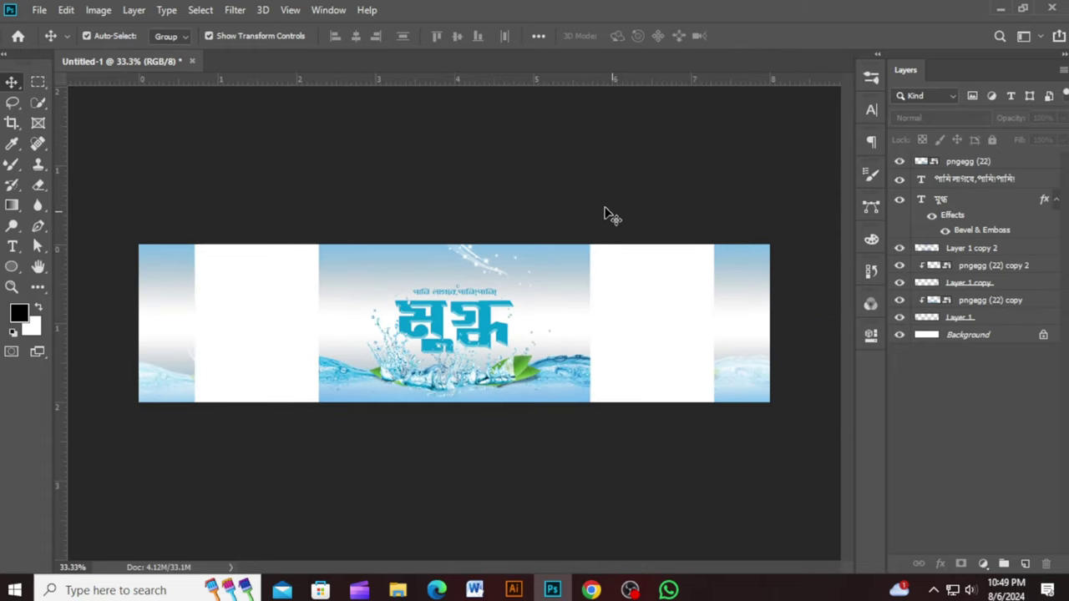
click(964, 339)
click(422, 197)
- Place Embedded the Nutrition Facts image pngegg (30) onto the label
click(38, 10)
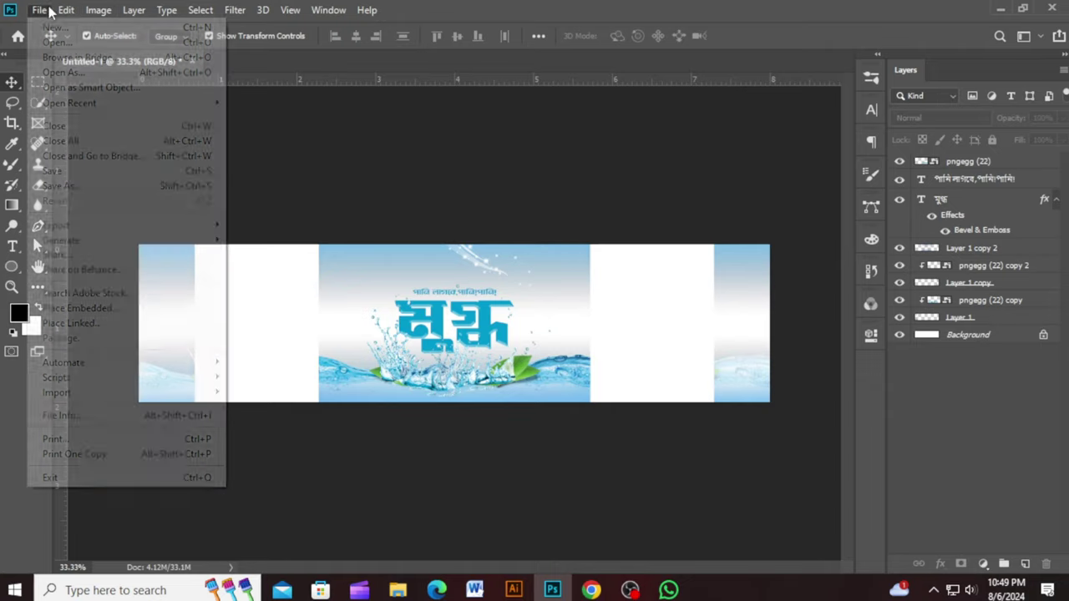
click(134, 307)
drag(770, 99, 785, 210)
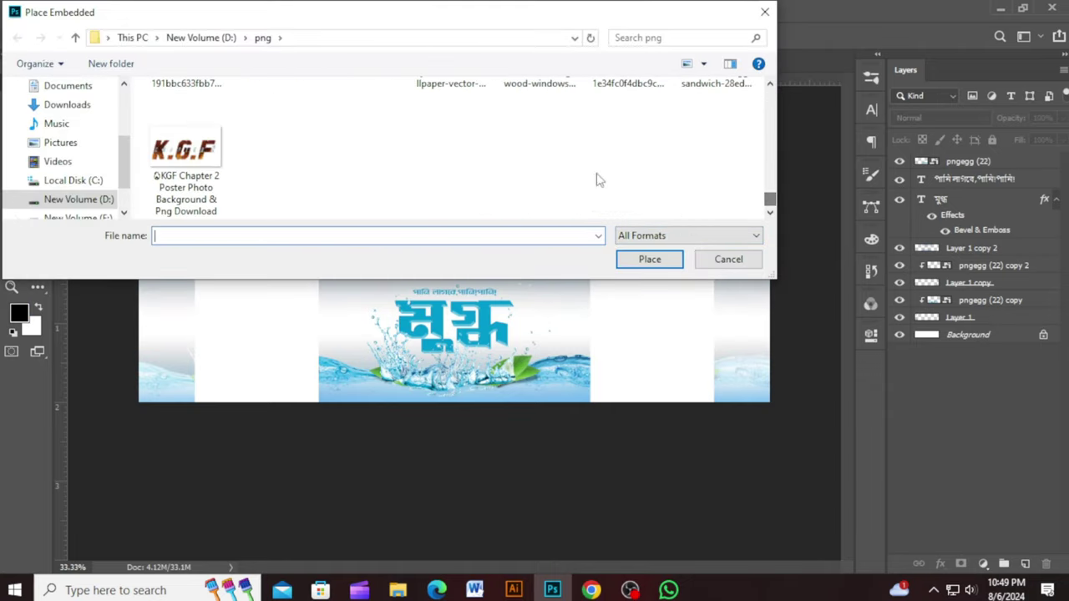
scroll(597, 178, up, 3)
scroll(591, 174, up, 2)
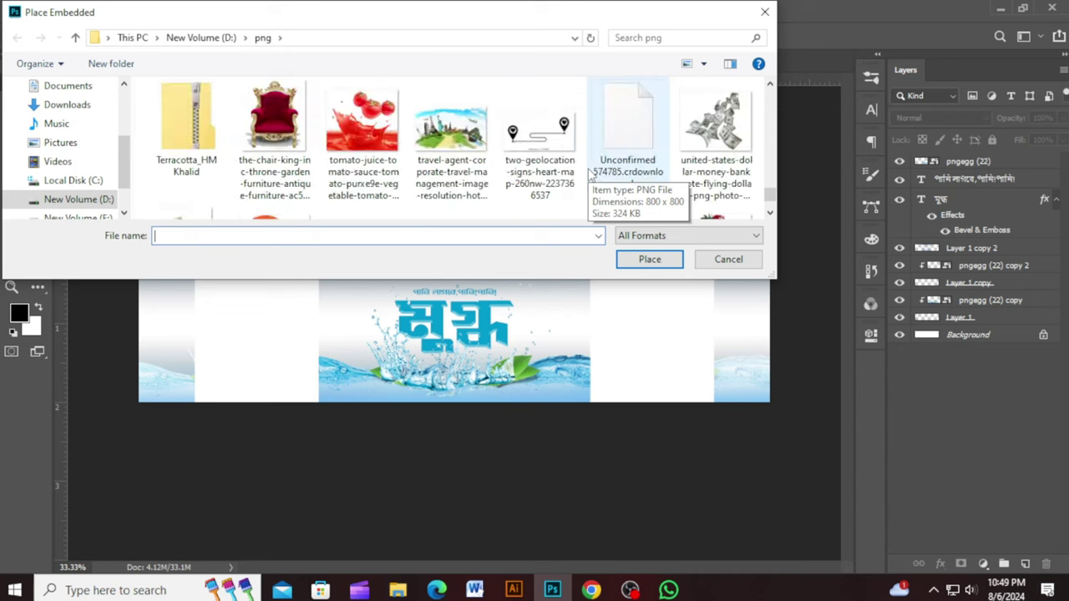
scroll(591, 174, down, 2)
scroll(591, 174, up, 2)
scroll(590, 174, up, 2)
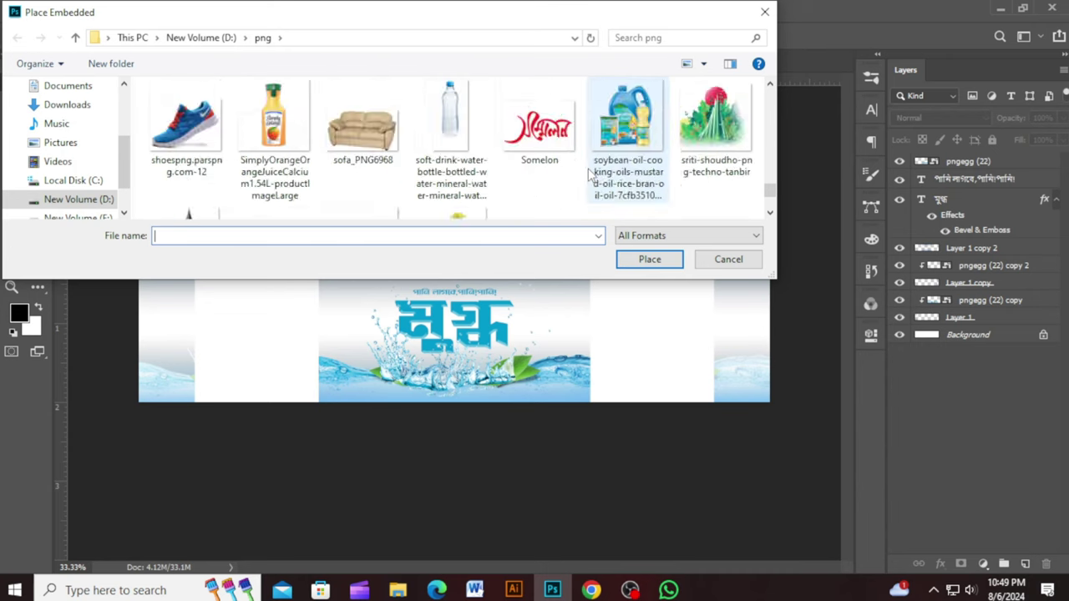
scroll(591, 174, up, 3)
scroll(591, 173, up, 5)
scroll(590, 174, up, 1)
scroll(591, 174, up, 2)
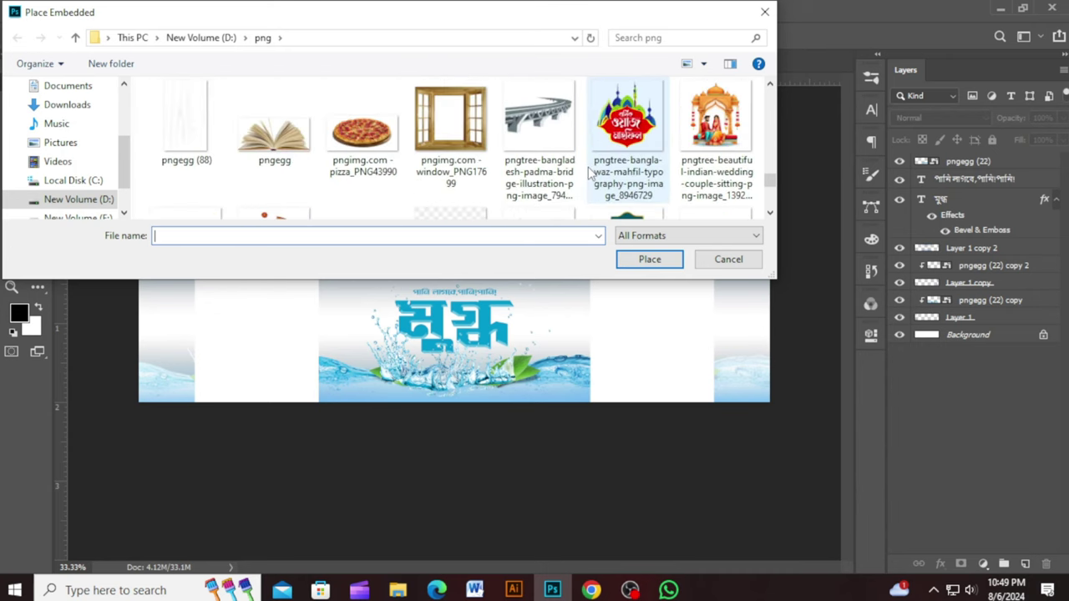
scroll(591, 174, up, 3)
scroll(591, 174, up, 3)
scroll(590, 174, up, 3)
scroll(591, 174, up, 4)
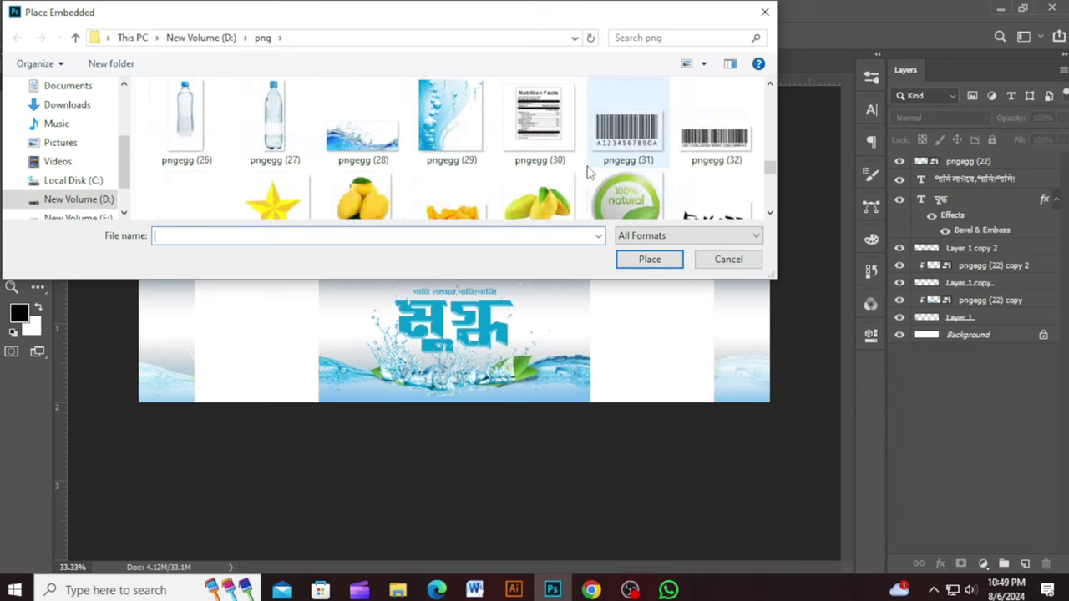
scroll(591, 174, up, 2)
scroll(589, 173, down, 1)
click(562, 172)
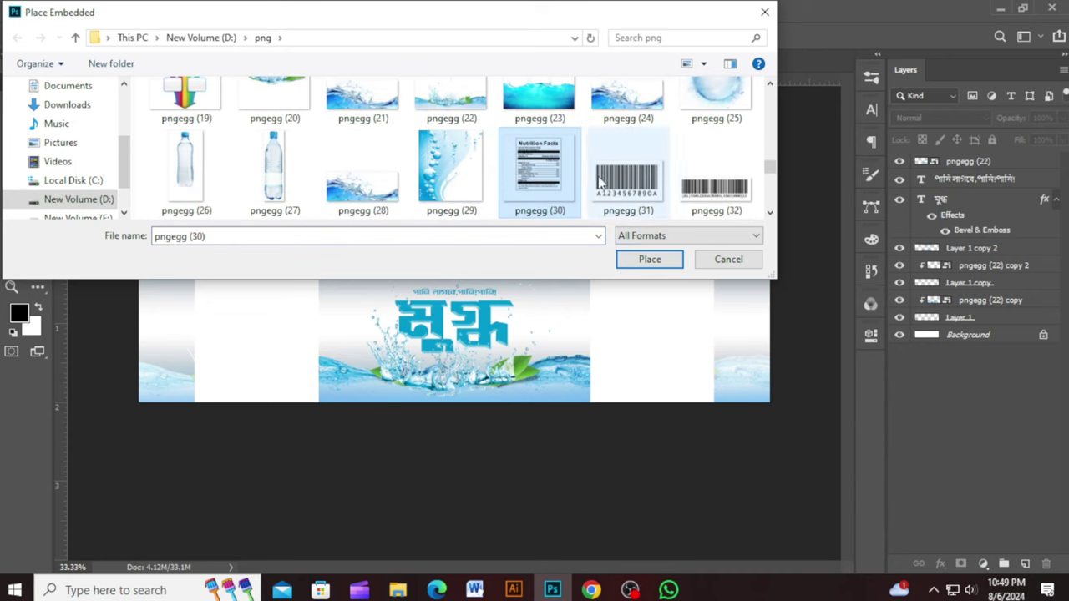
click(649, 259)
- Shrink the nutrition table to fit inside the left white panel
drag(543, 328, 292, 333)
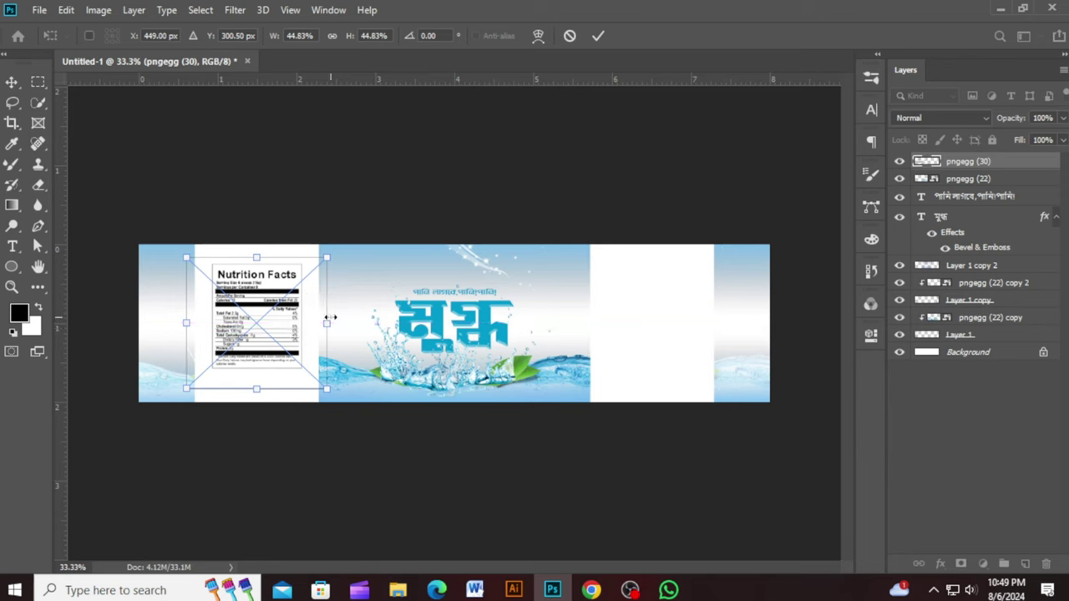
drag(327, 388, 309, 373)
drag(279, 335, 300, 323)
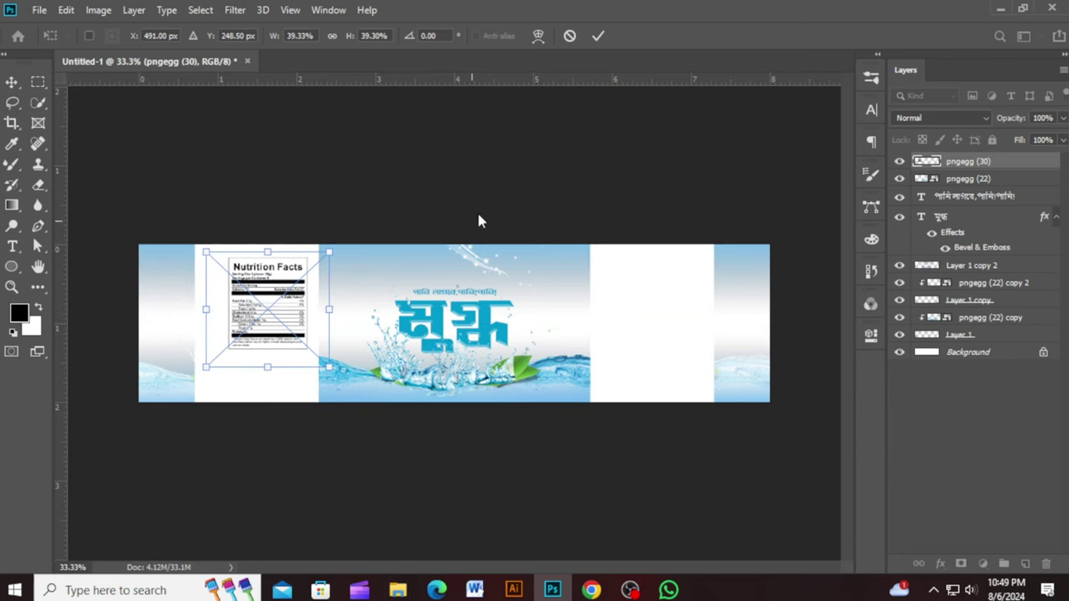
click(598, 36)
- Place Embedded the barcode image pngegg (32) onto the label
click(40, 10)
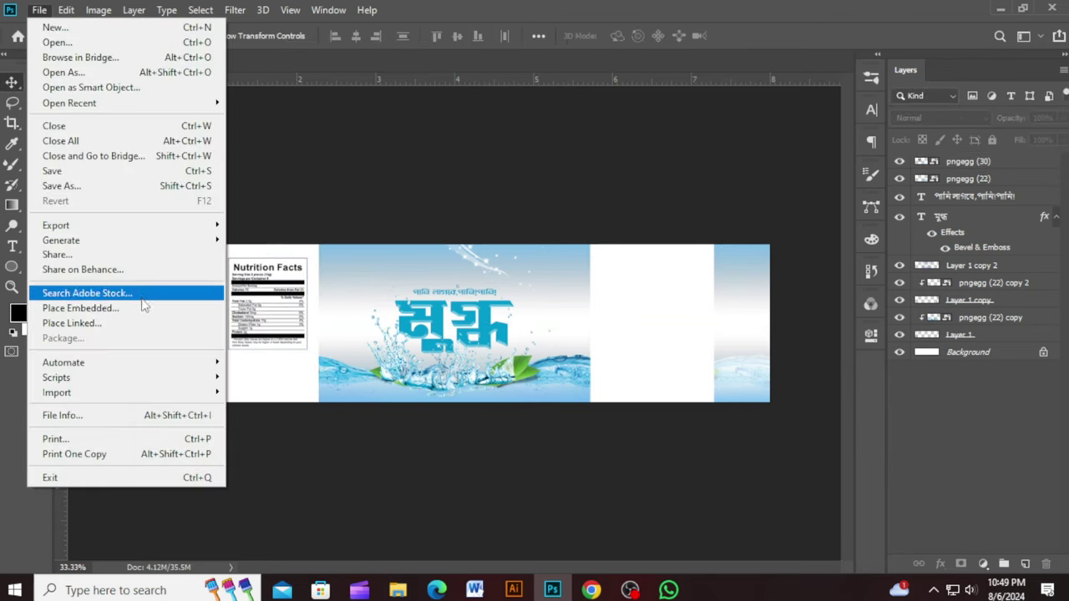
click(143, 307)
drag(770, 86, 769, 151)
scroll(660, 157, down, 5)
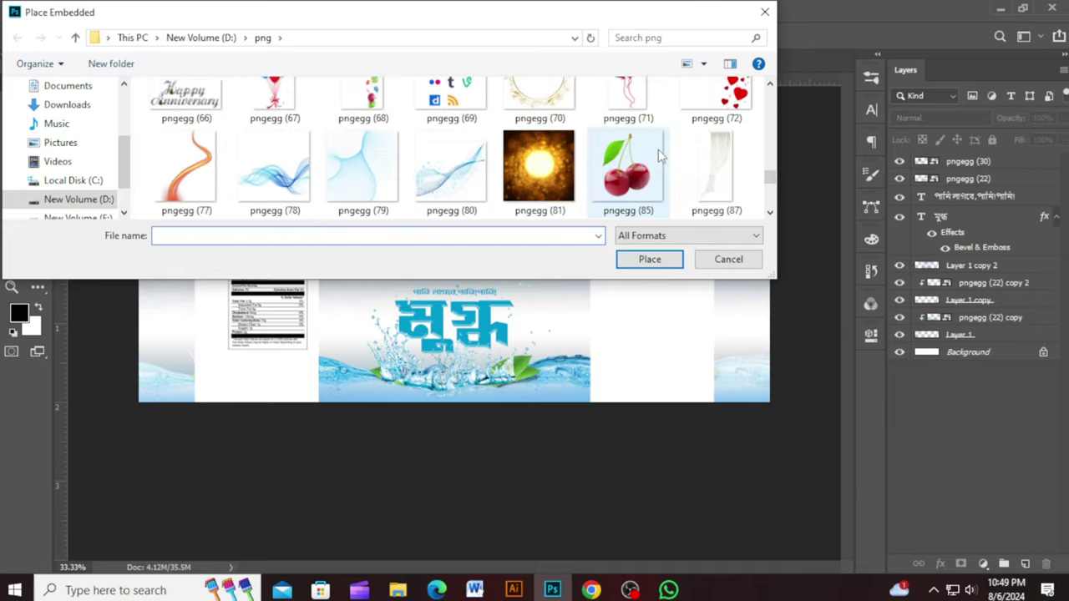
scroll(660, 154, down, 10)
scroll(660, 152, up, 3)
scroll(658, 150, up, 5)
scroll(658, 146, up, 10)
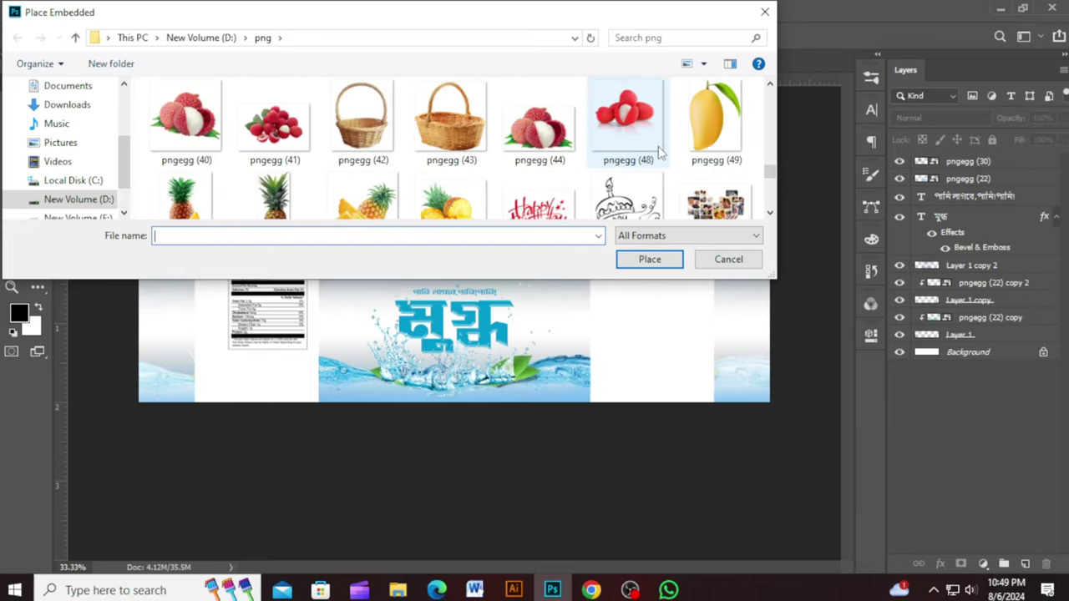
click(711, 168)
click(650, 259)
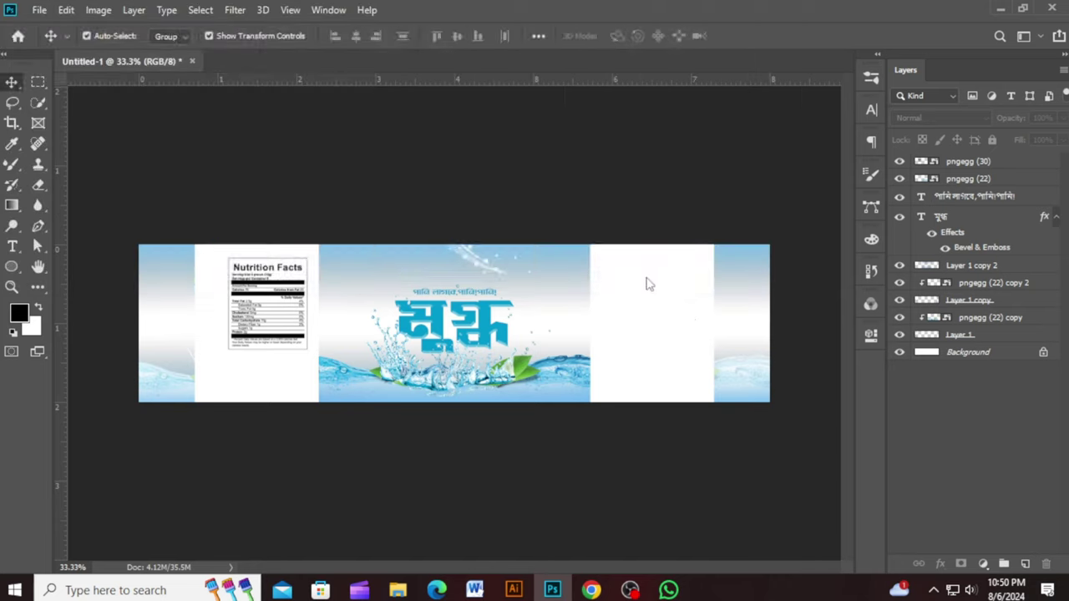
- Narrow the barcode to the table's width and position it directly below the Nutrition Facts
drag(692, 316, 327, 308)
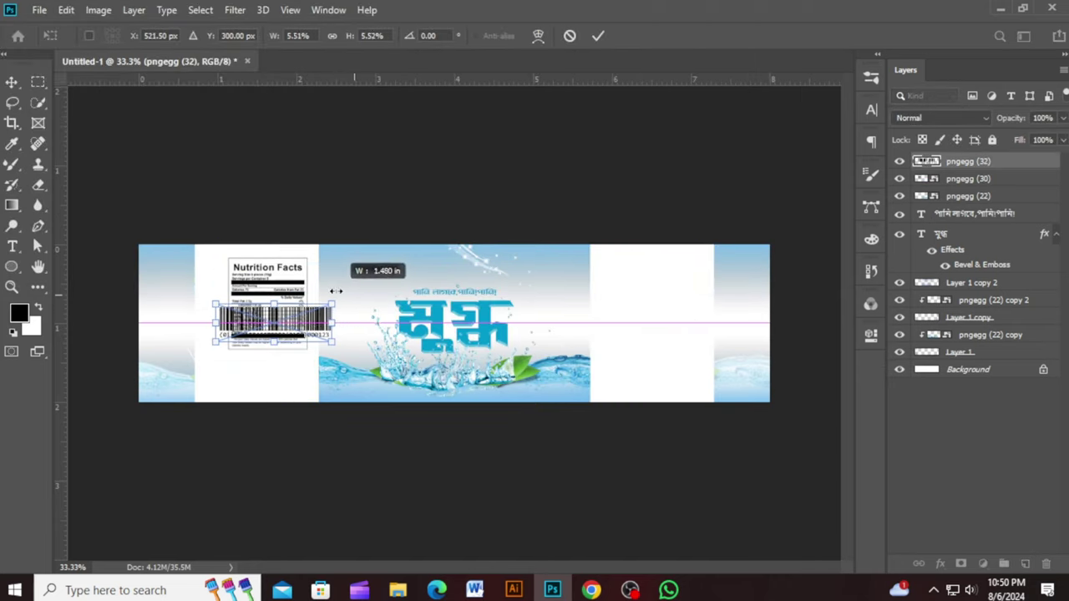
scroll(251, 313, up, 2)
scroll(242, 314, up, 2)
scroll(236, 313, up, 3)
drag(219, 342, 246, 353)
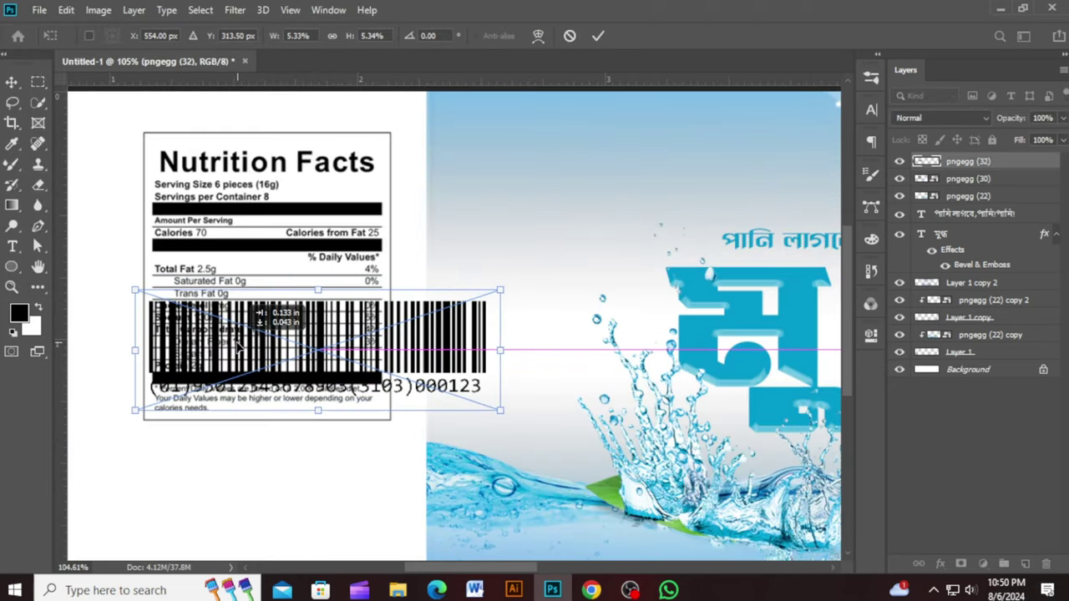
drag(495, 351, 358, 355)
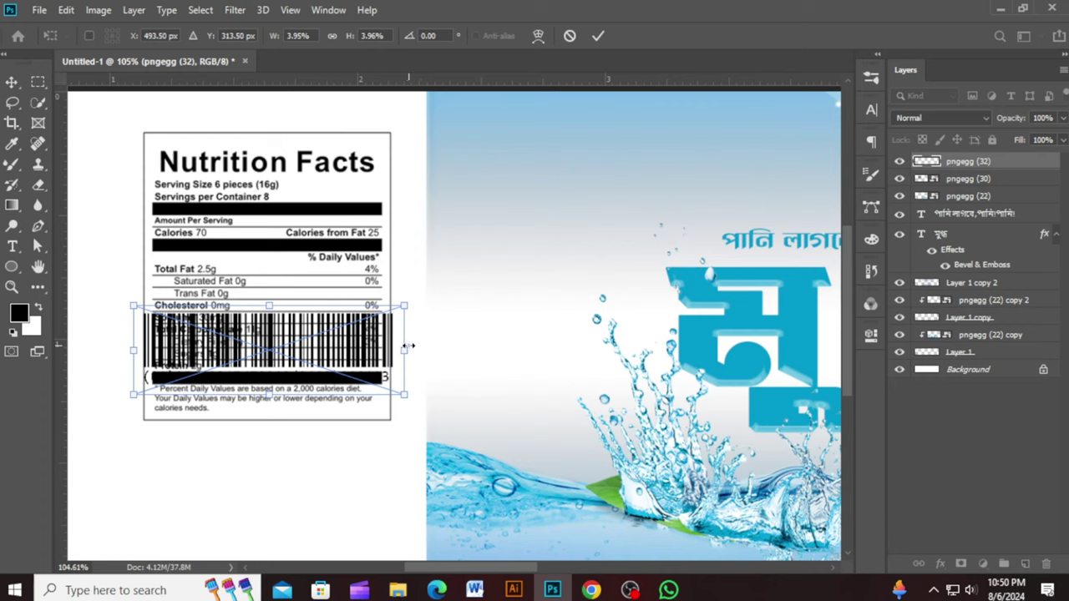
drag(408, 345, 405, 339)
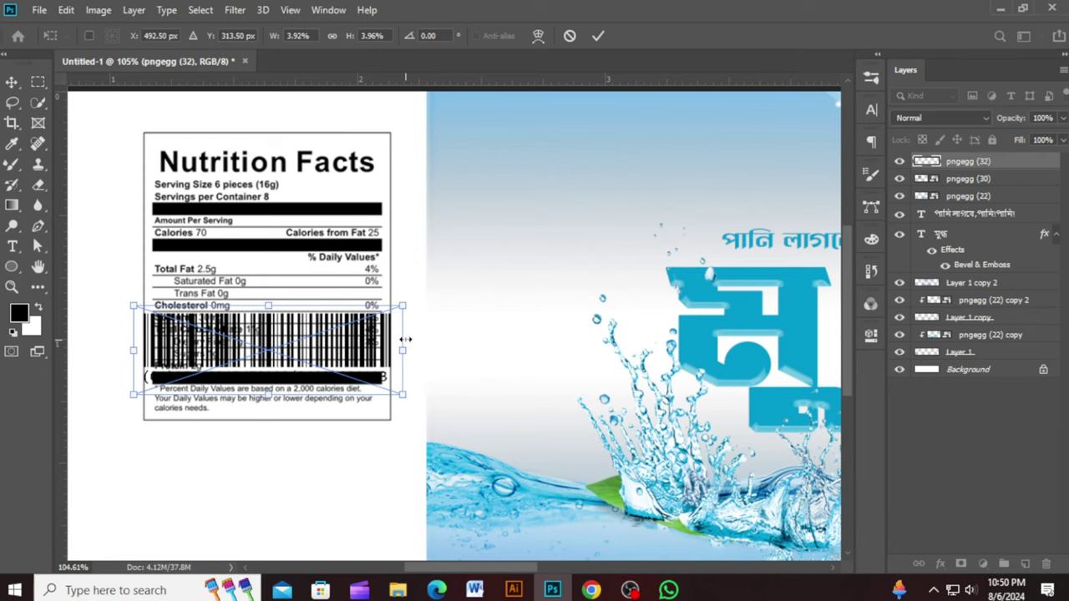
click(598, 35)
drag(296, 354, 297, 474)
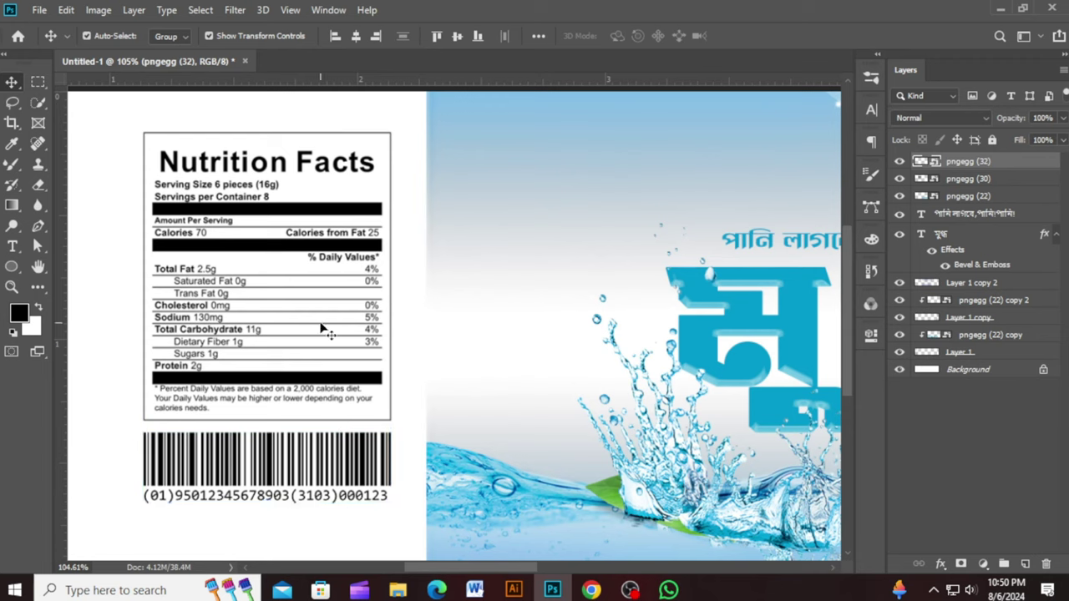
shift+click(323, 326)
- Group the barcode and Nutrition Facts layers into Group 1
click(1006, 566)
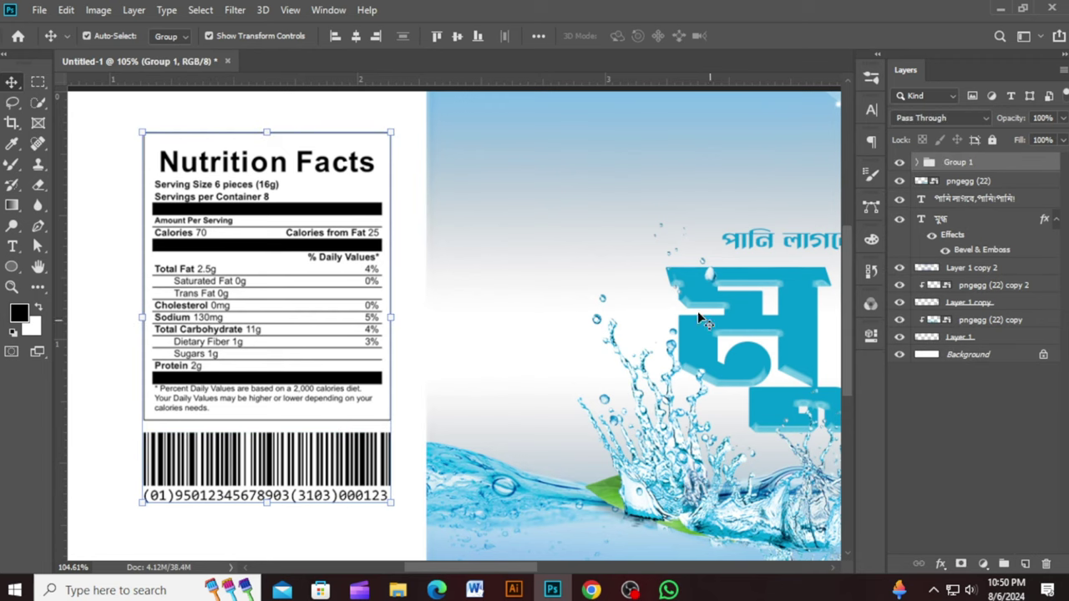
scroll(351, 134, down, 2)
scroll(351, 134, down, 1)
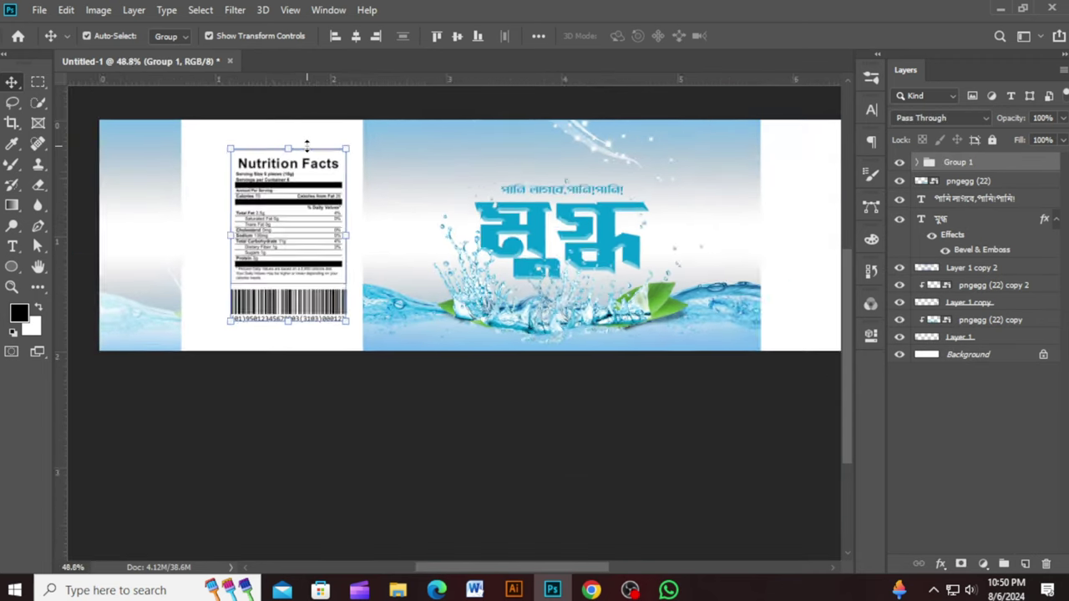
scroll(350, 134, down, 1)
- Widen the left-end gradient strip to about 160%
click(155, 324)
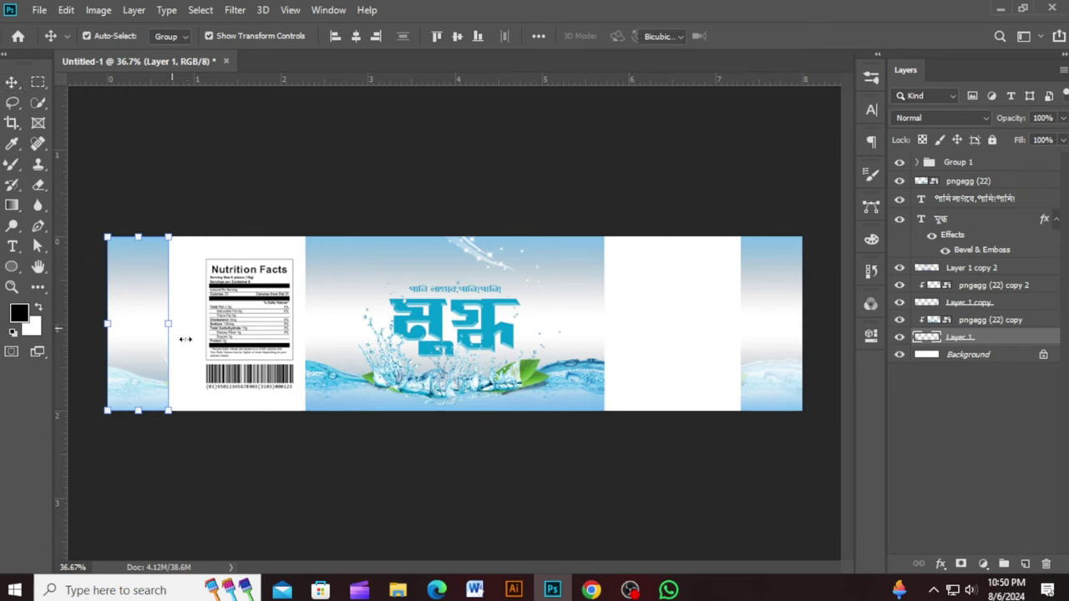
drag(168, 351, 202, 358)
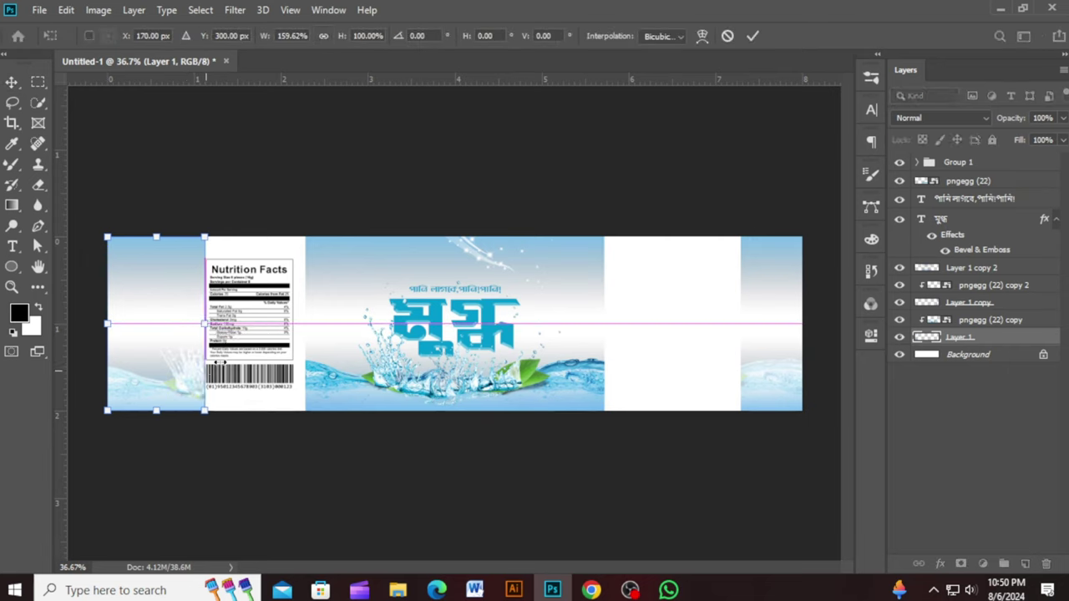
key(Return)
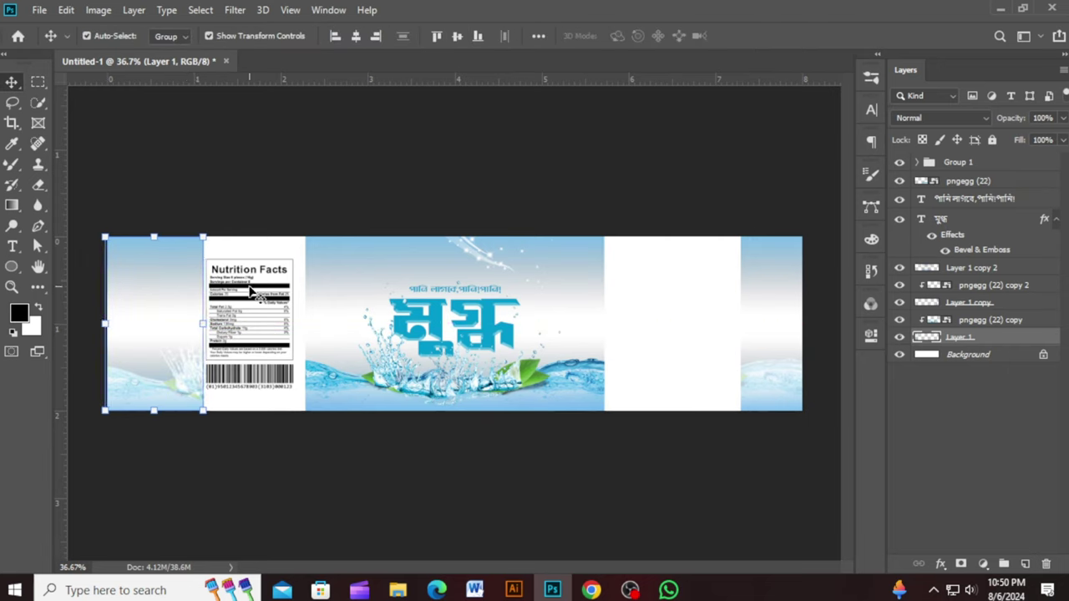
- Nudge Group 1 two steps right with the arrow keys
click(252, 291)
key(Right)
key(Right)
key(Right)
key(Right)
key(Right)
key(Right)
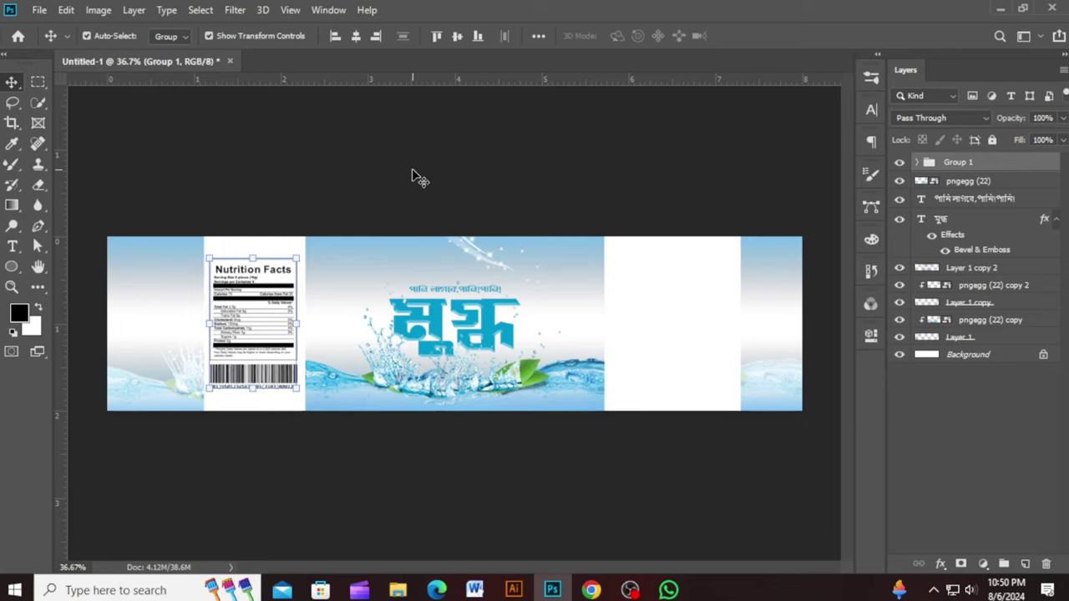
key(Right)
key(Right)
key(Right)
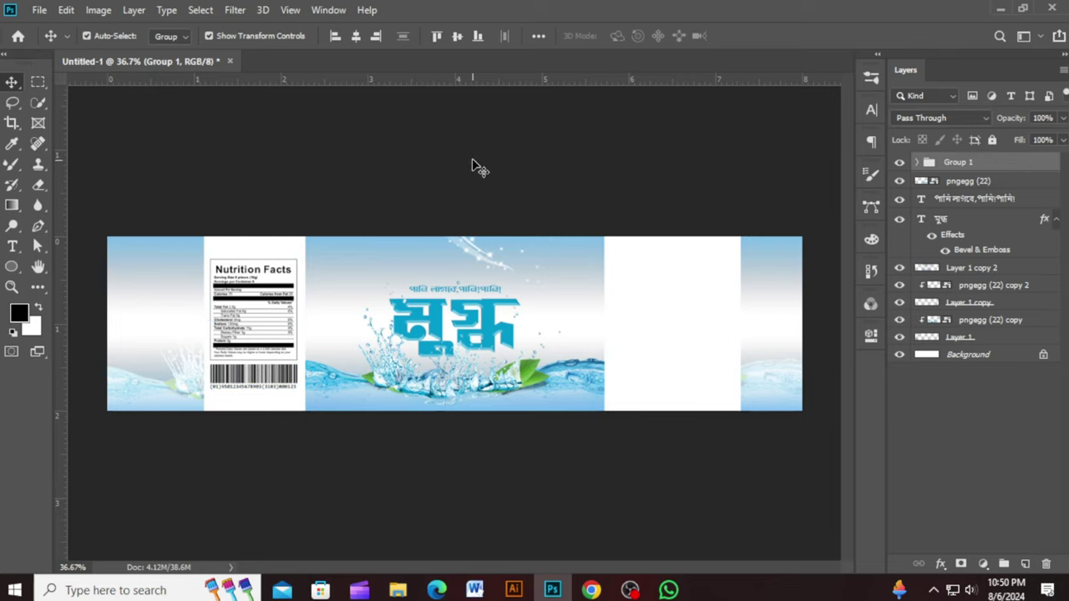
click(475, 165)
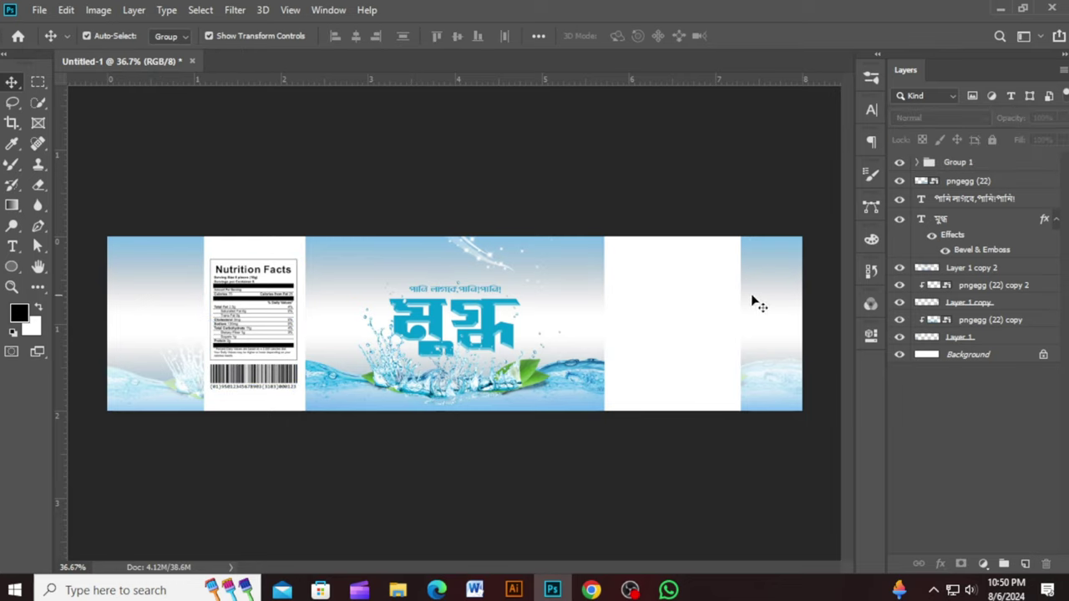
click(568, 284)
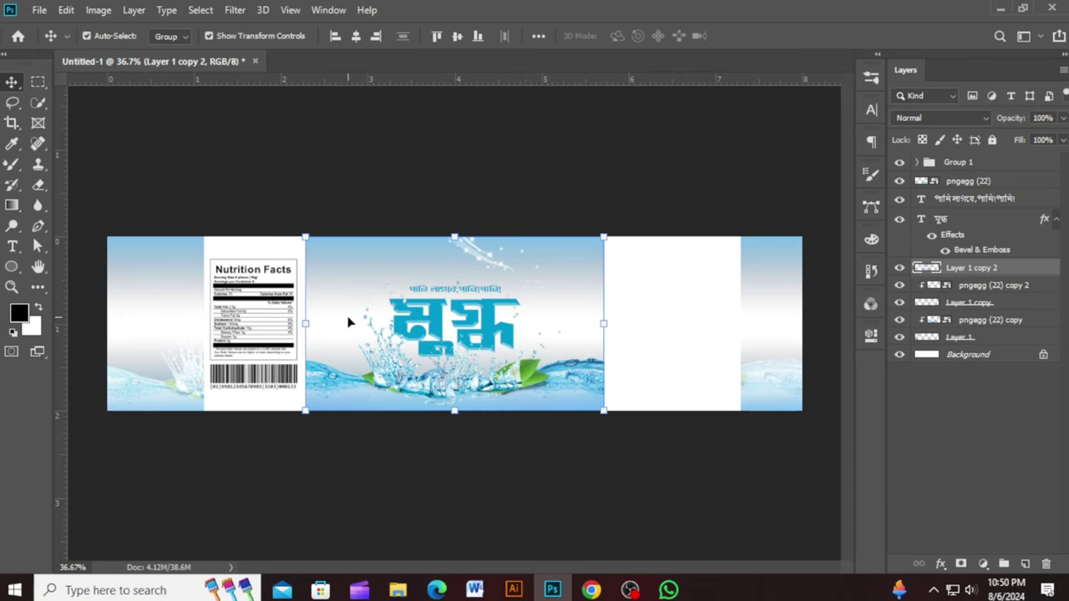
click(271, 185)
- Draw a trial vertical text box on the right panel, then delete that placeholder layer
click(13, 247)
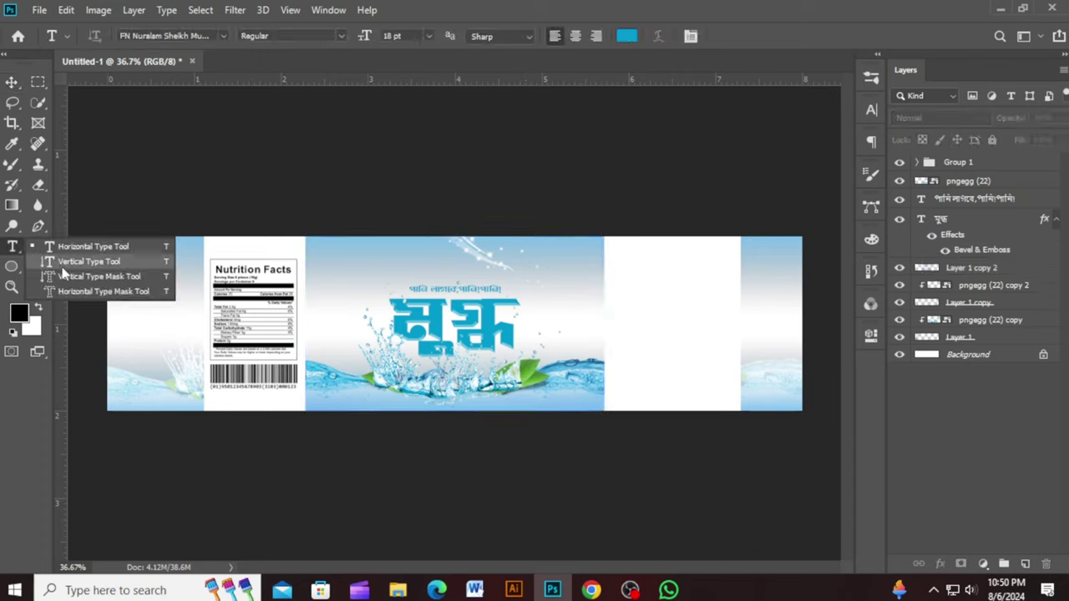
click(69, 276)
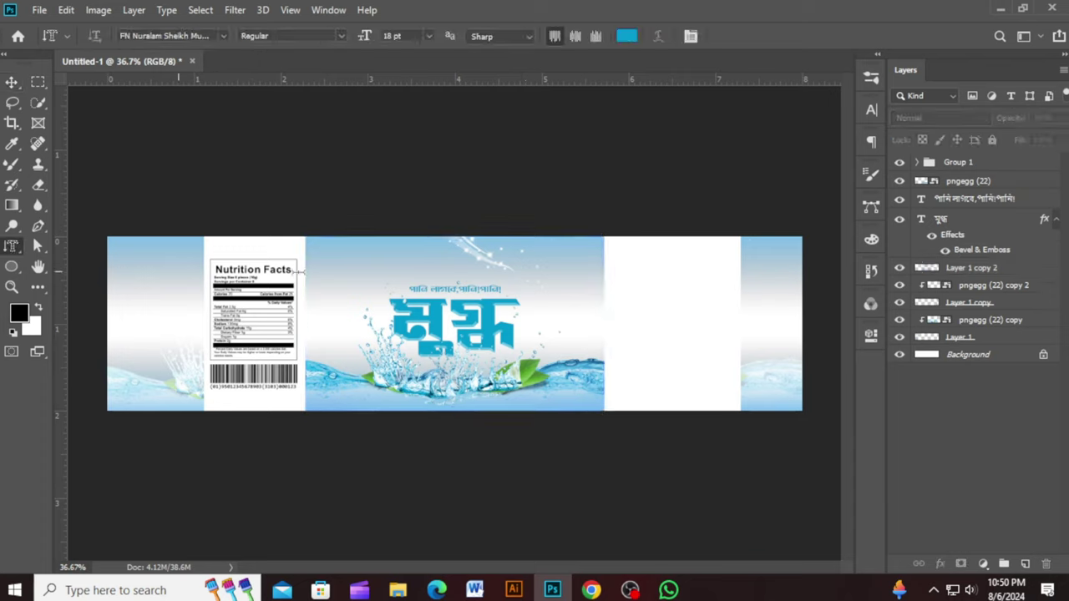
right_click(11, 247)
click(67, 244)
drag(623, 258, 725, 366)
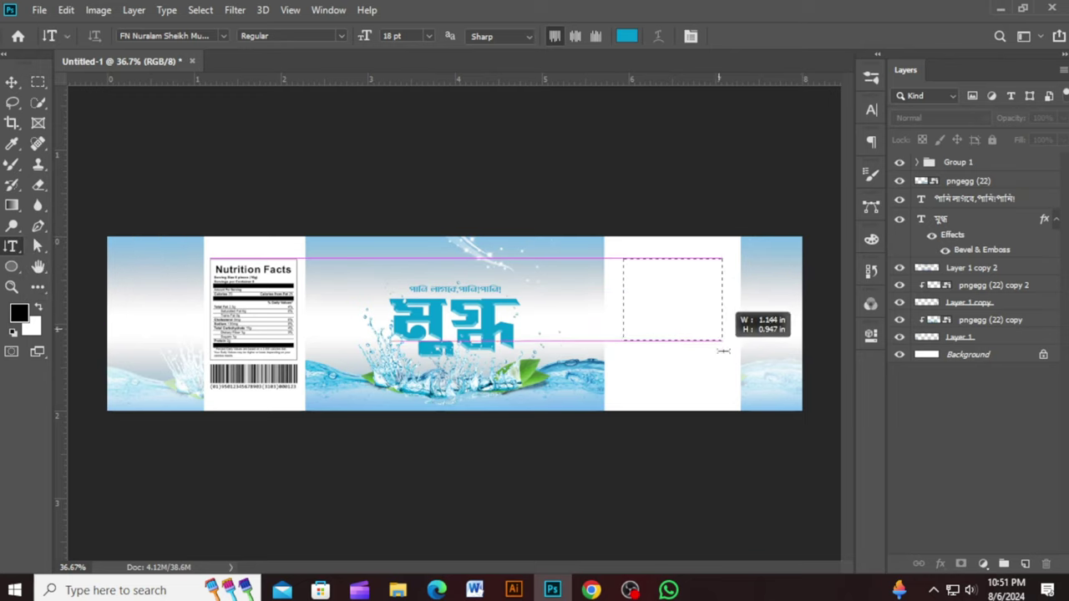
drag(725, 365, 726, 389)
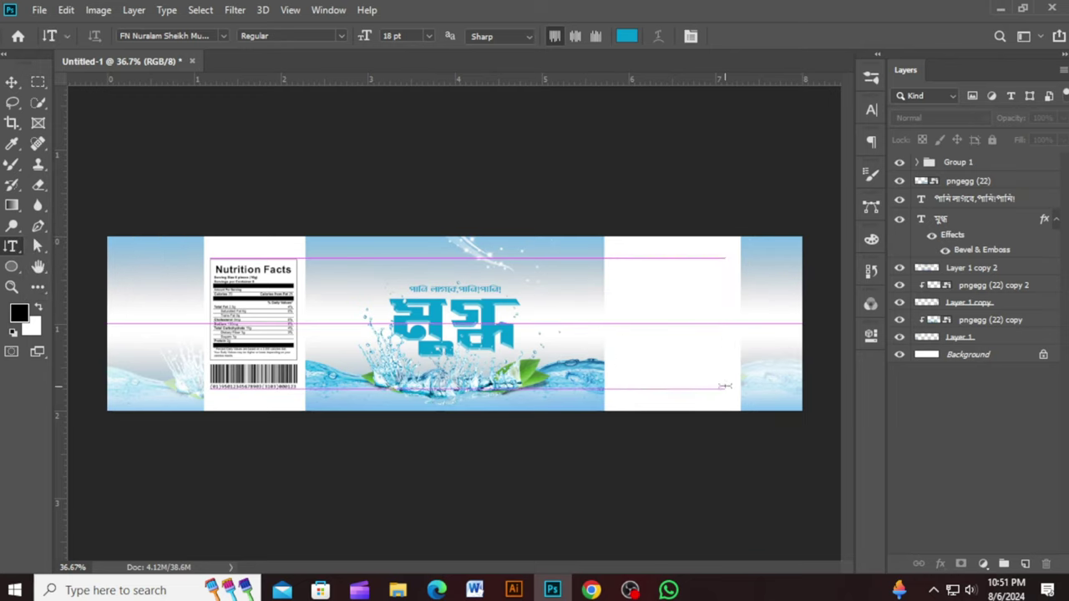
scroll(719, 377, up, 1)
scroll(716, 366, up, 1)
scroll(710, 334, up, 1)
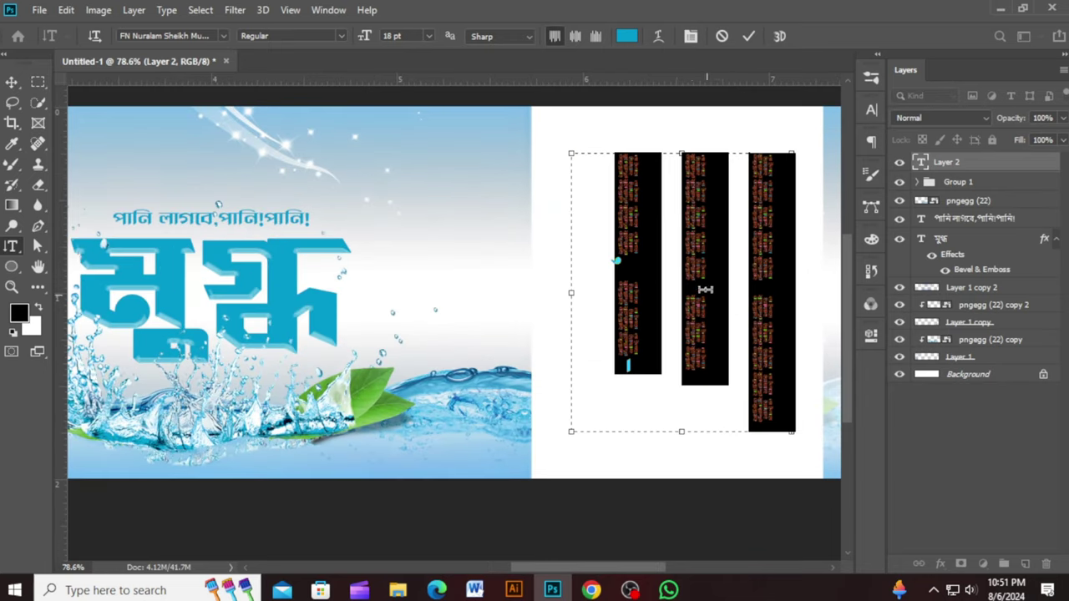
click(748, 37)
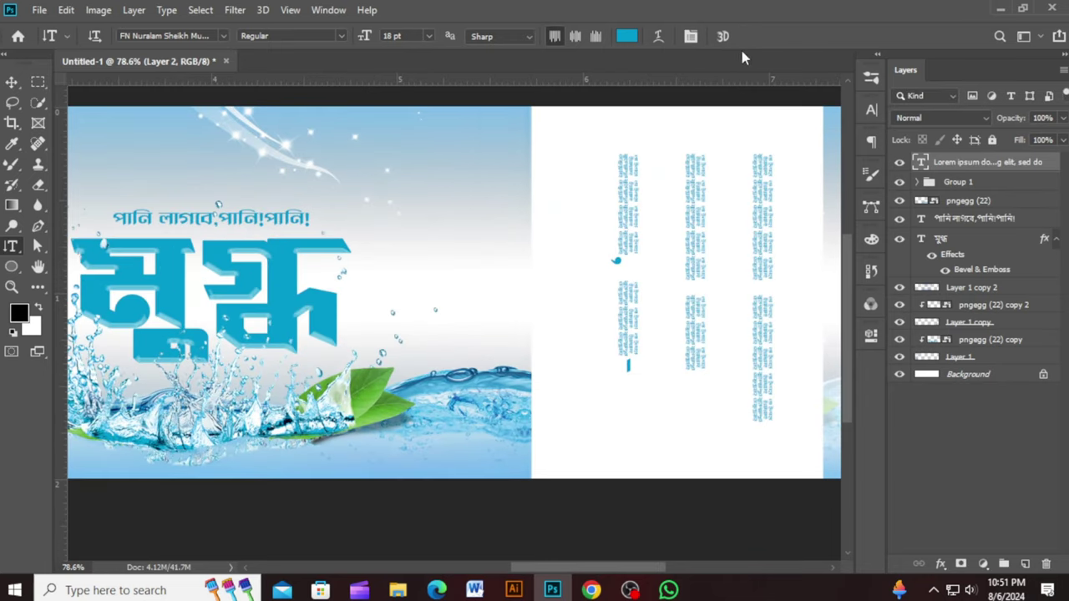
click(12, 81)
key(Delete)
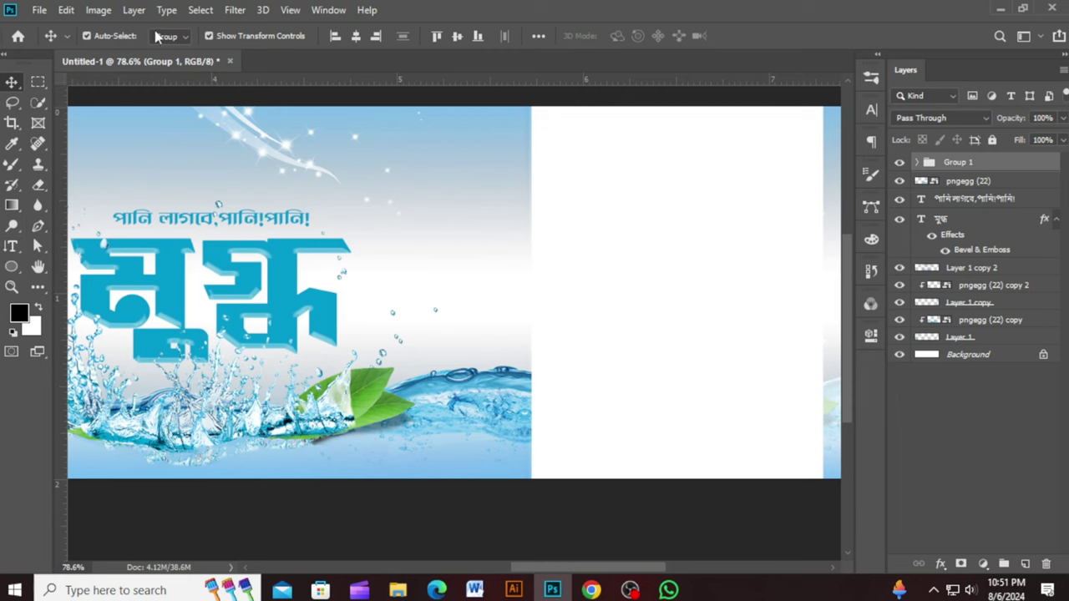
- Draw a top-aligned vertical Arial text box on the right white panel
click(11, 247)
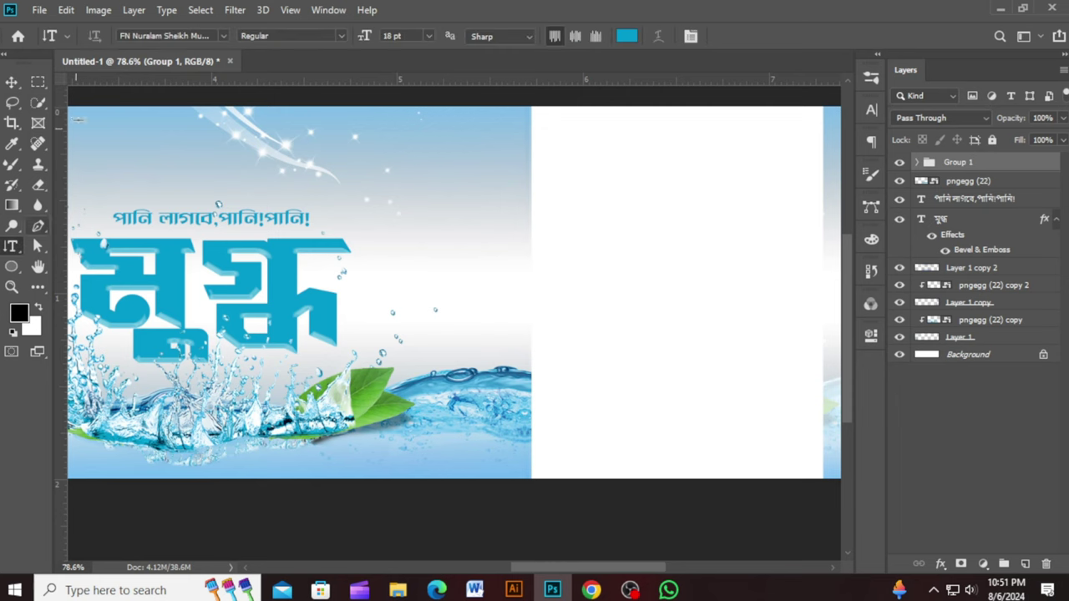
click(223, 36)
click(184, 96)
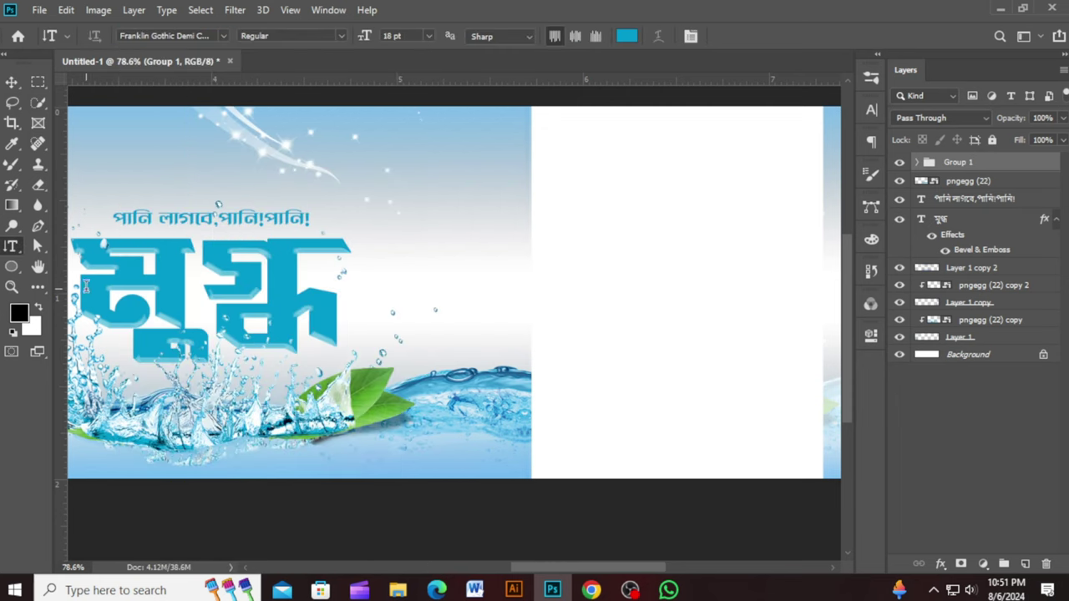
click(223, 36)
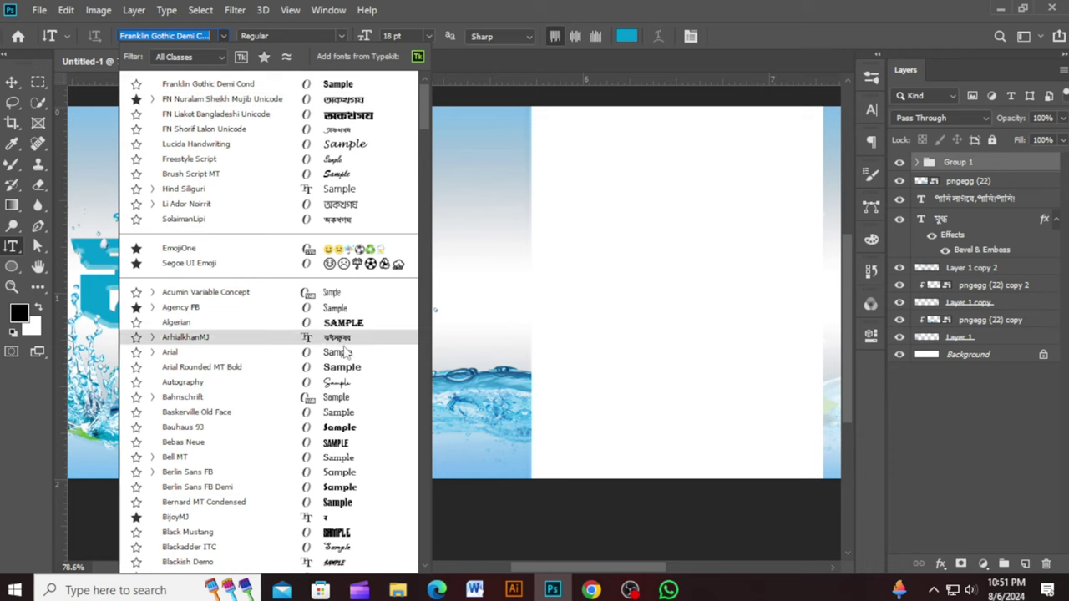
click(347, 355)
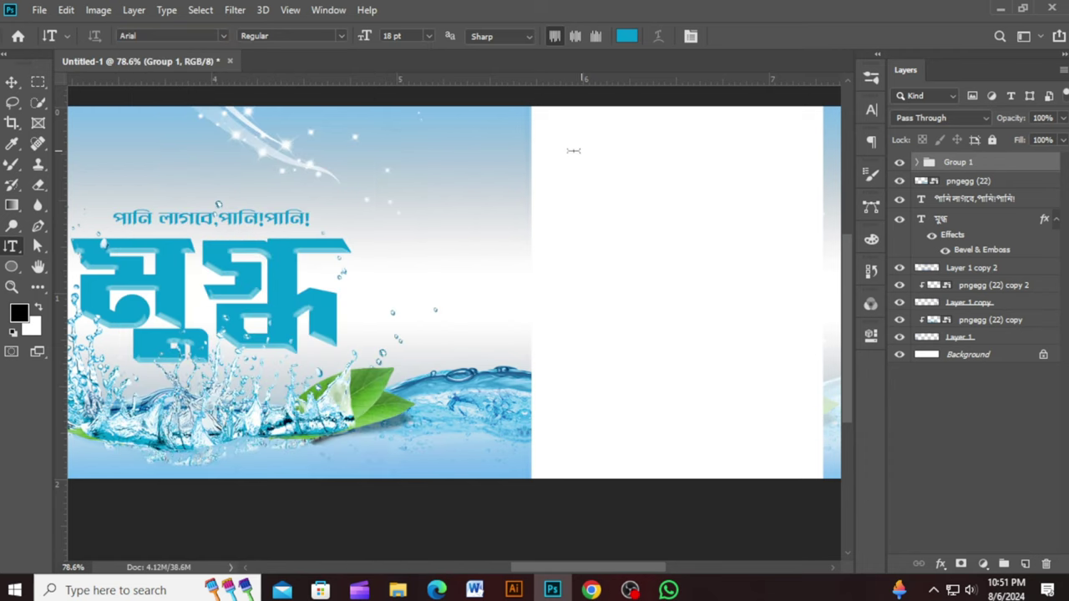
scroll(563, 152, down, 3)
scroll(607, 283, down, 2)
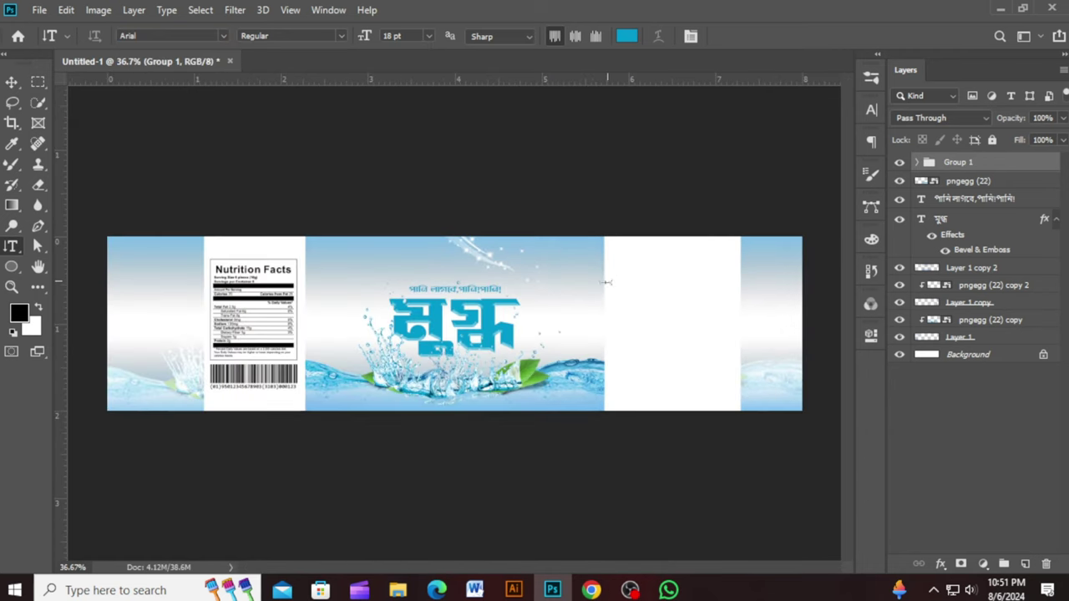
drag(616, 259, 726, 387)
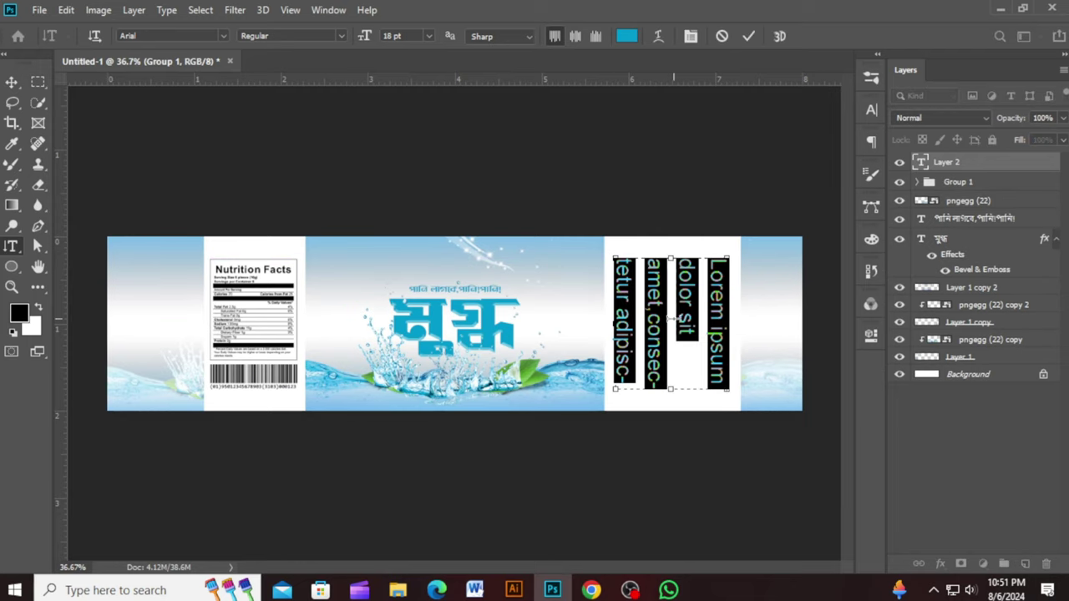
click(576, 37)
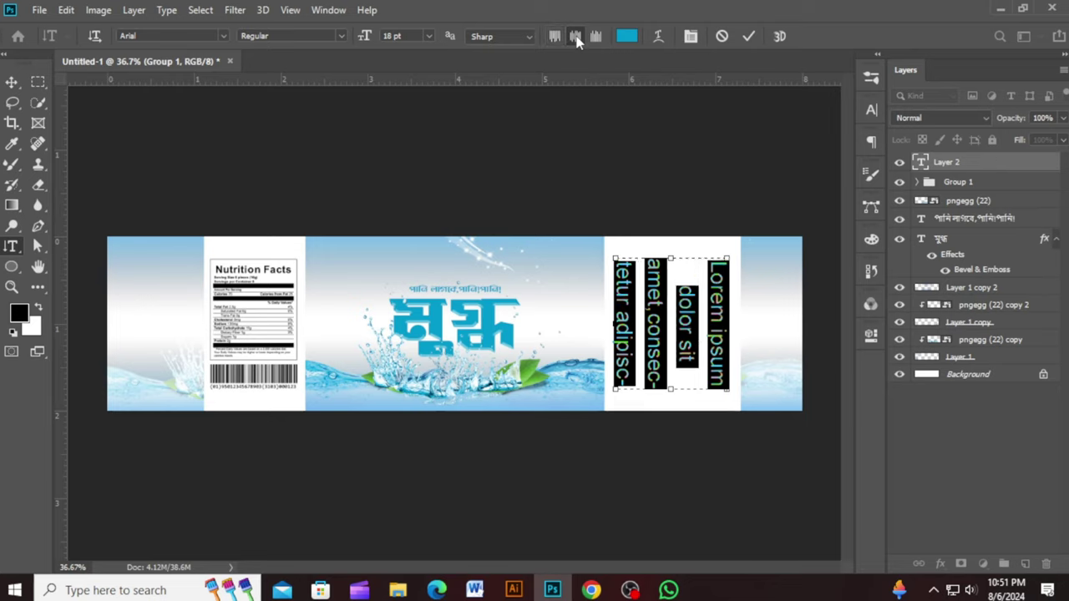
click(564, 36)
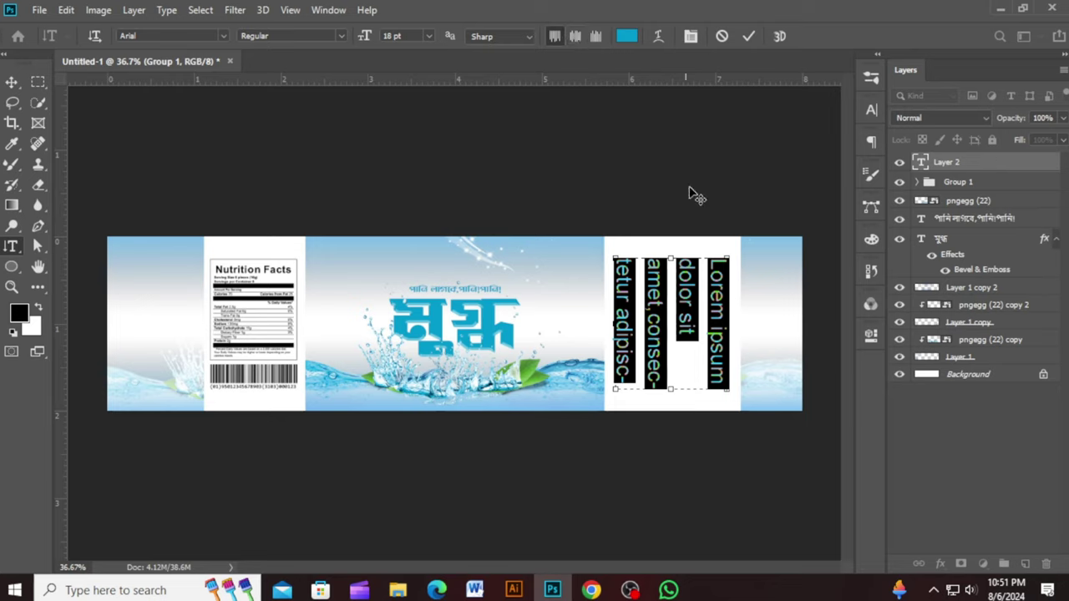
- Set the vertical text to 6 pt with 9 pt leading
click(428, 36)
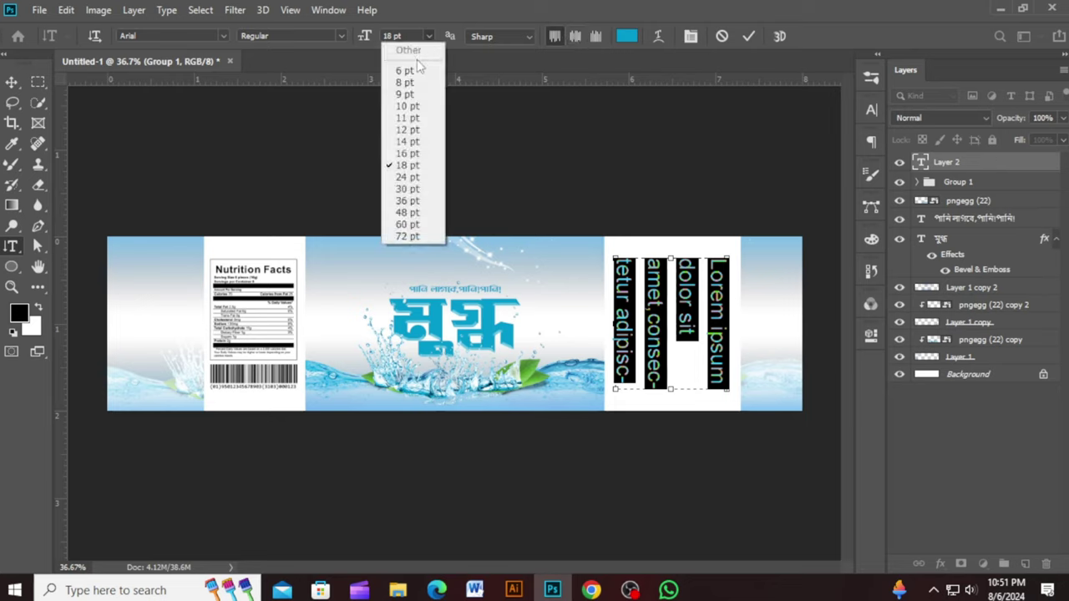
click(408, 71)
scroll(660, 303, up, 1)
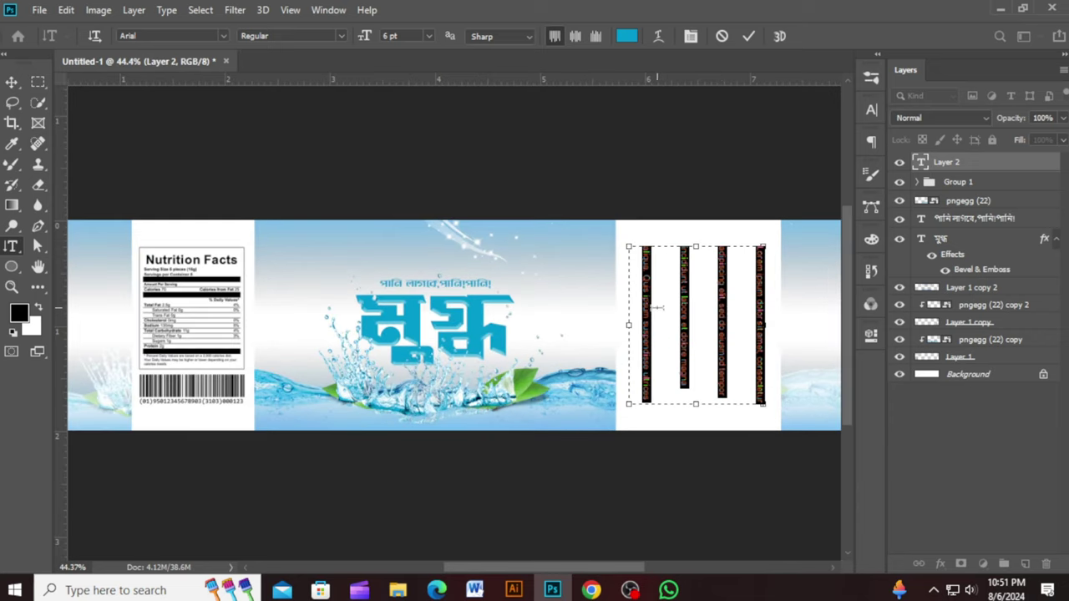
scroll(722, 310, up, 1)
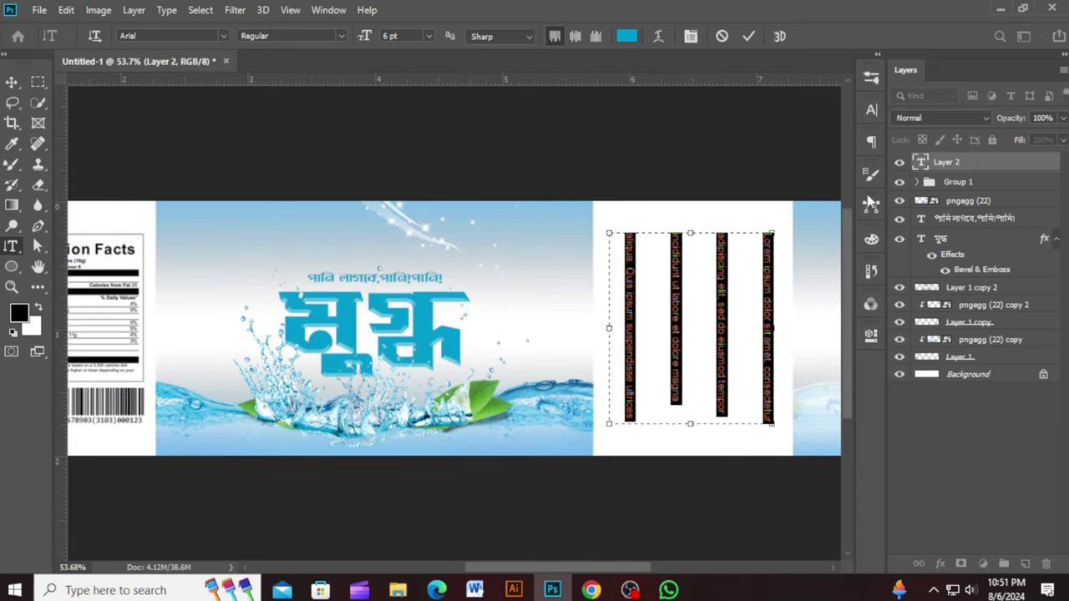
click(872, 110)
scroll(827, 150, down, 4)
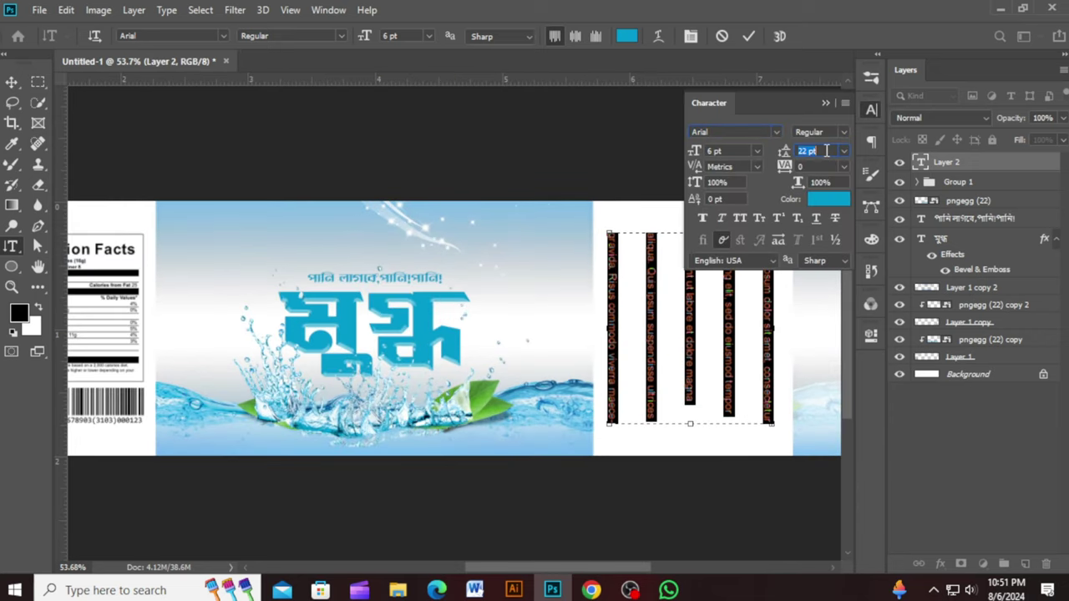
scroll(827, 150, down, 4)
scroll(827, 150, down, 5)
scroll(827, 150, down, 4)
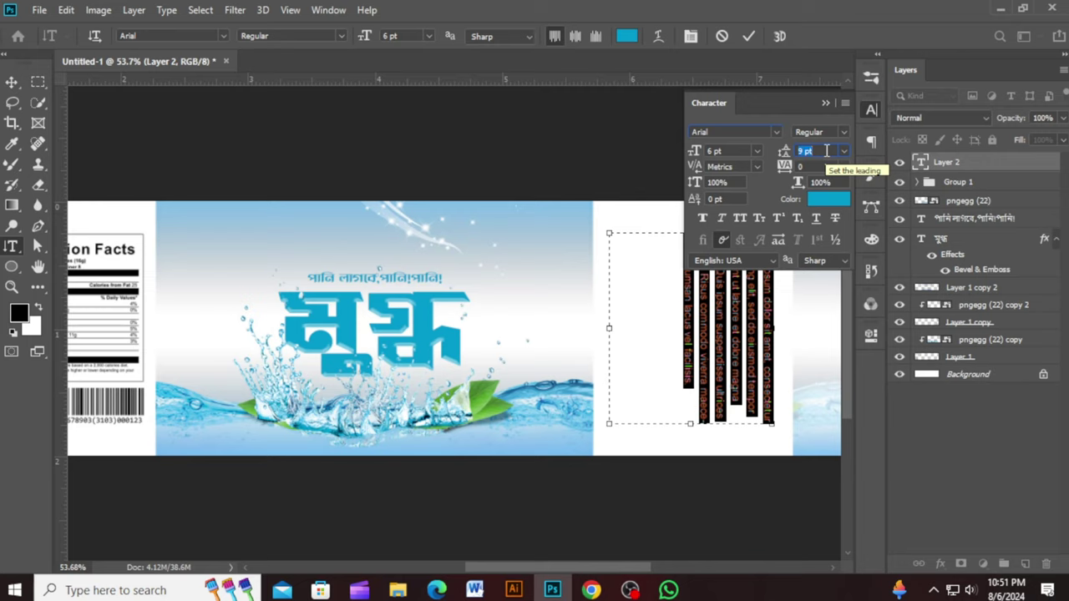
click(827, 104)
- Paste additional lorem ipsum text to fill the box
click(735, 259)
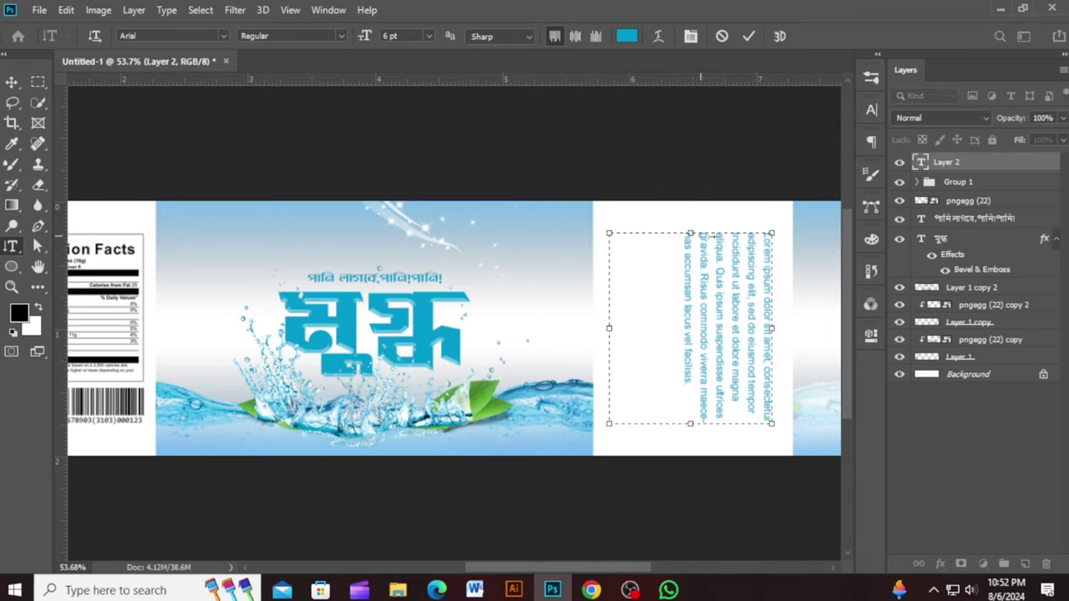
triple_click(735, 253)
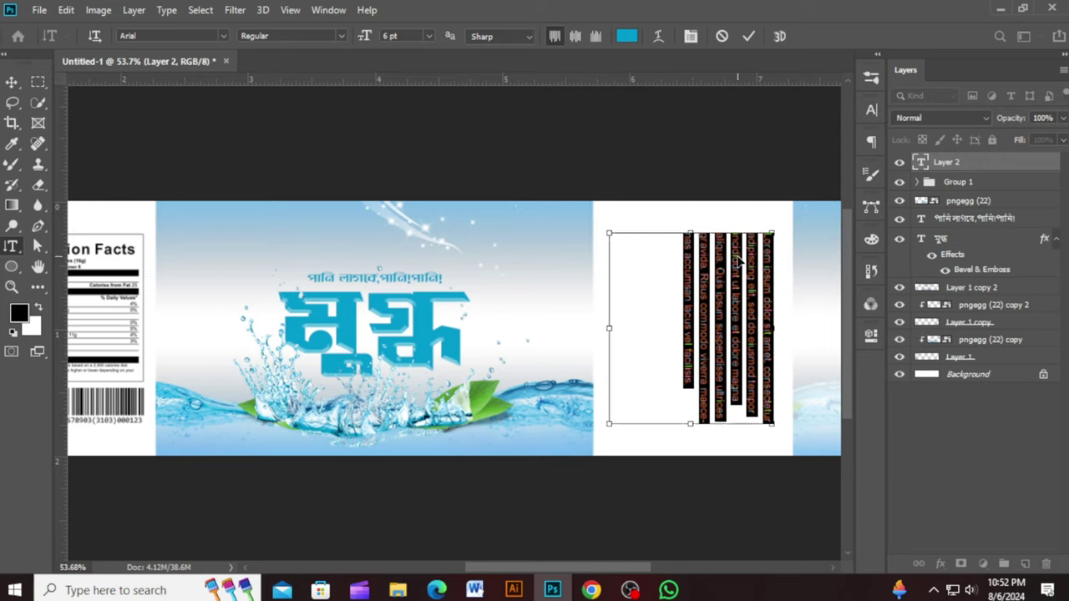
click(702, 342)
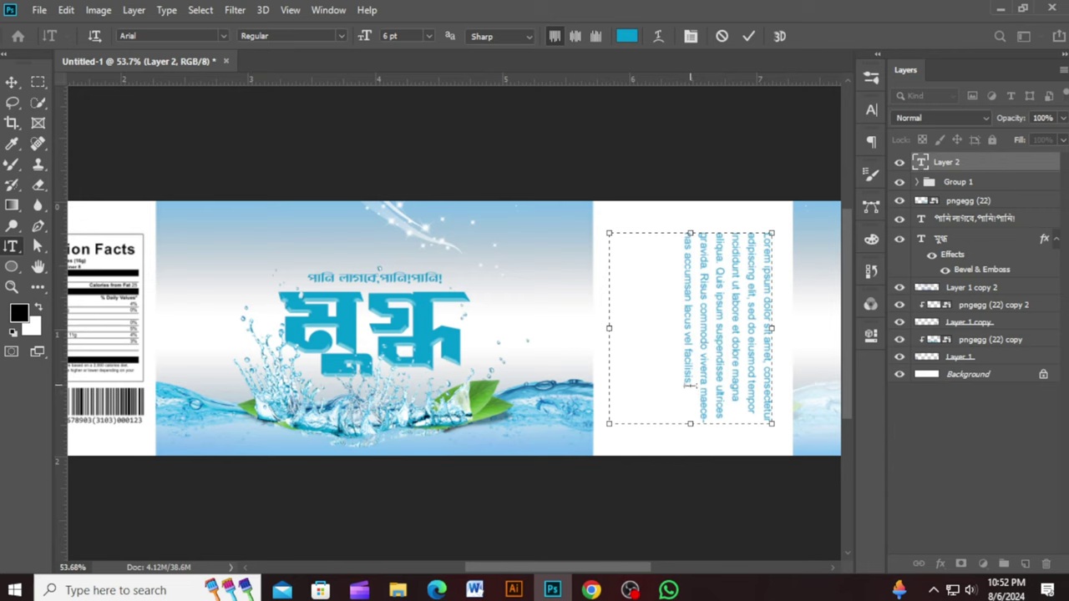
key(ctrl+v)
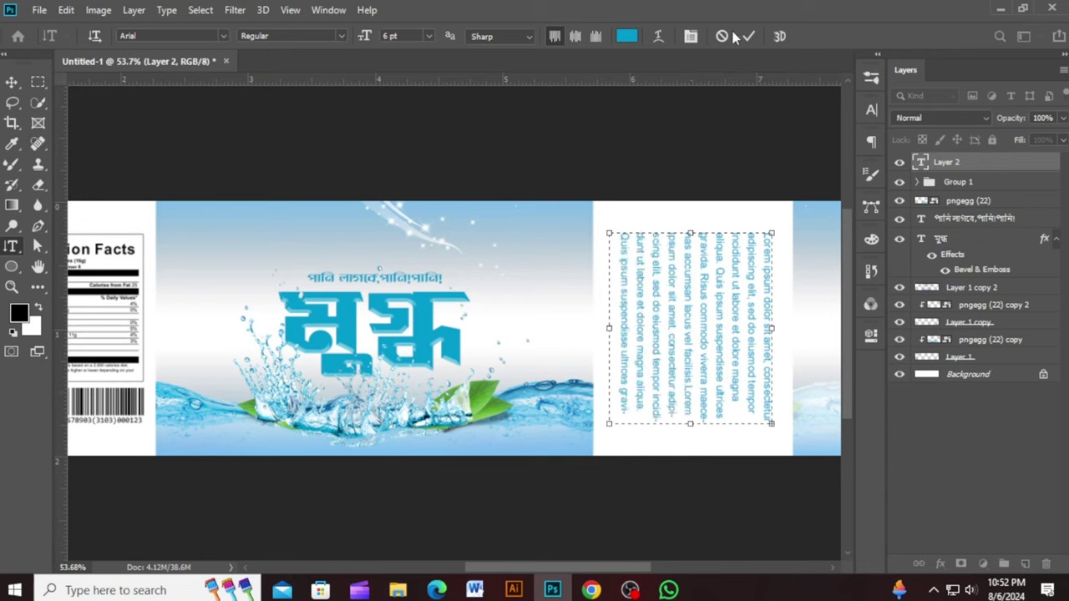
click(748, 35)
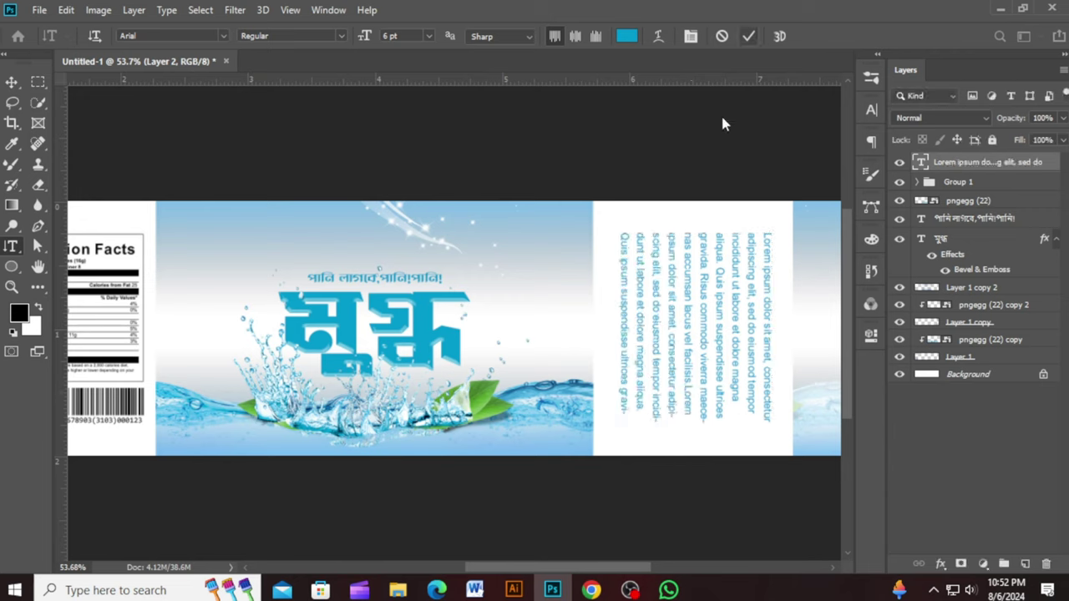
- Tighten the vertical paragraph's leading to 7 pt
click(631, 409)
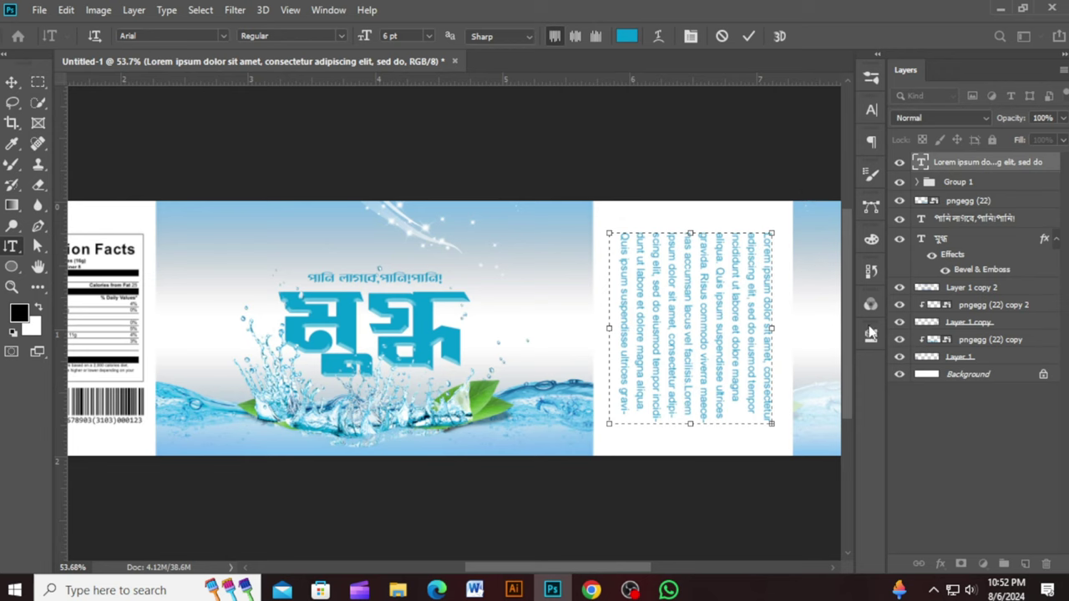
key(ctrl+a)
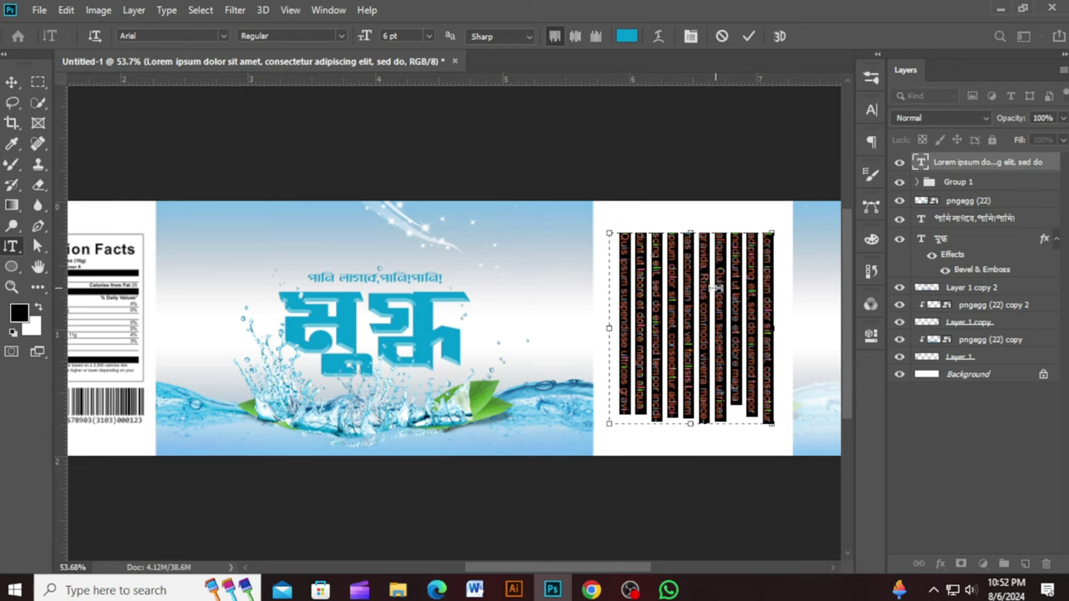
click(871, 109)
key(Down)
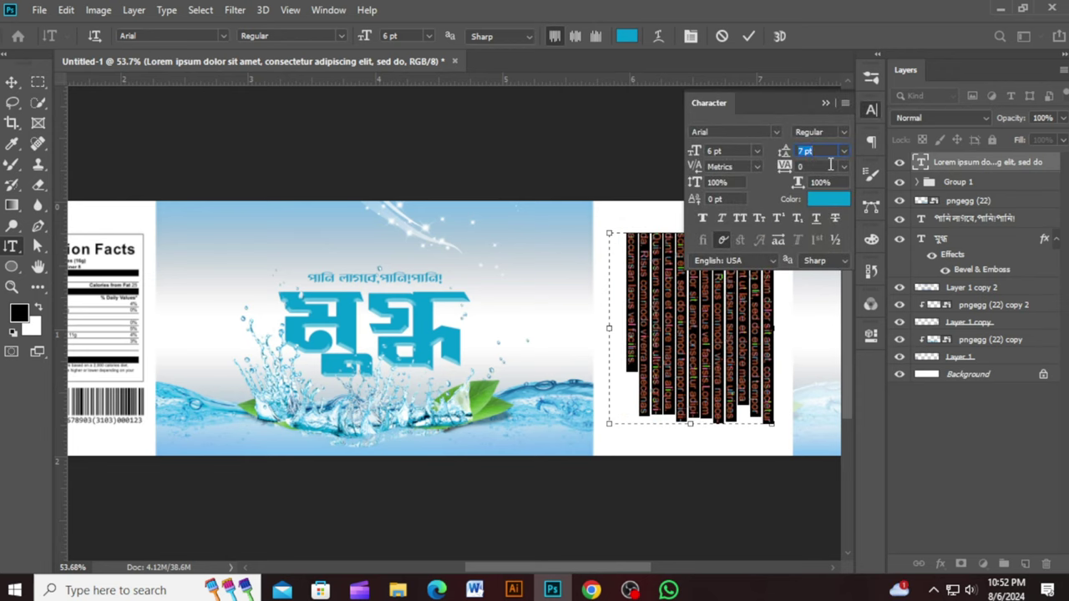
key(Down)
key(Down)
click(827, 104)
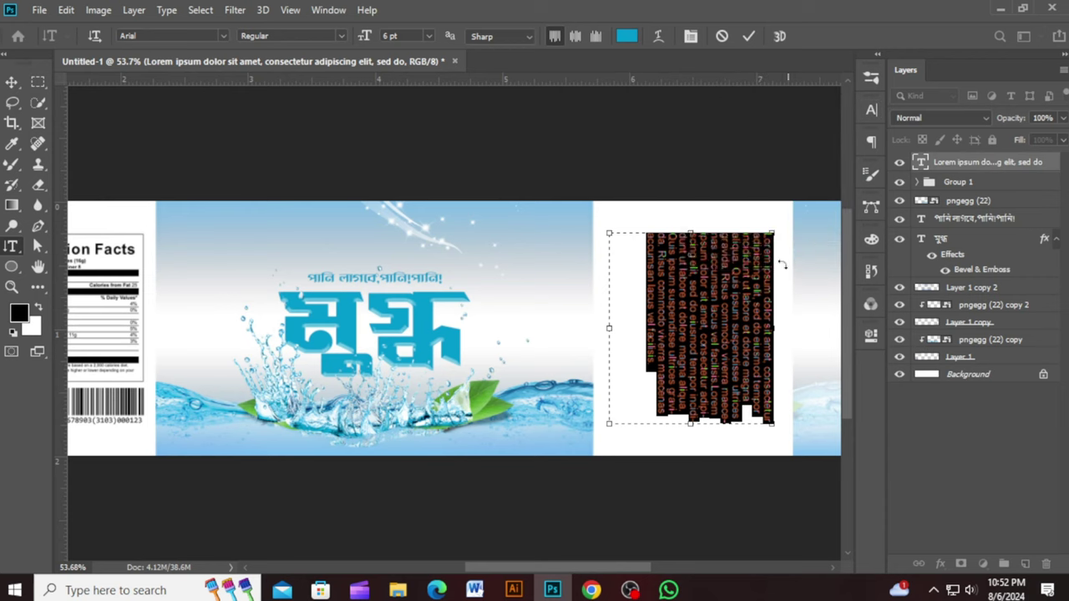
- Paste extra lorem ipsum sentences at the end of the paragraph and discard the stray empty text layer
click(643, 364)
key(ctrl+v)
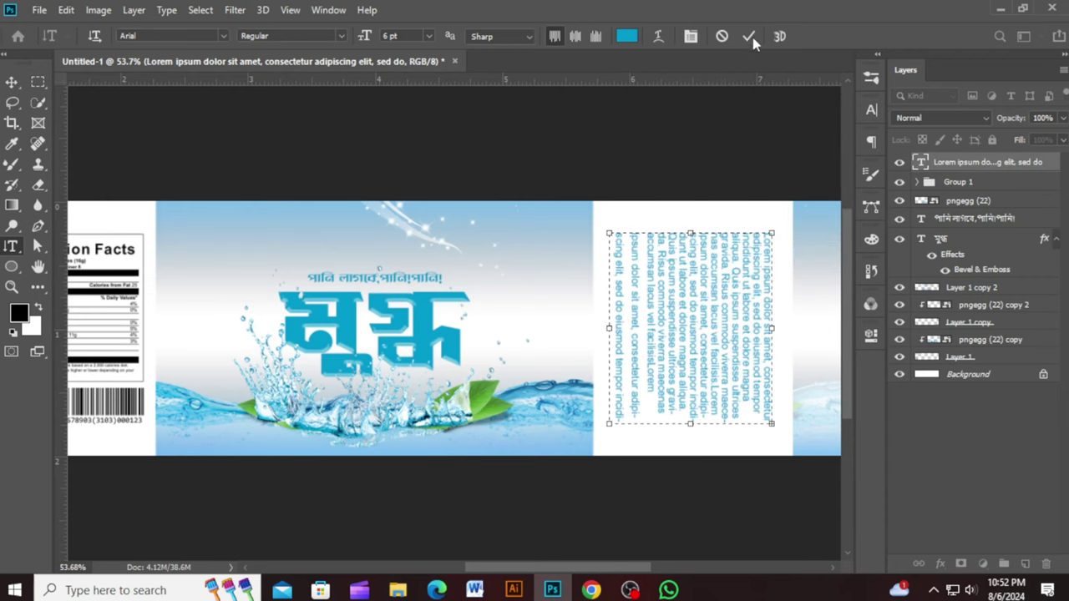
scroll(735, 172, down, 1)
click(732, 160)
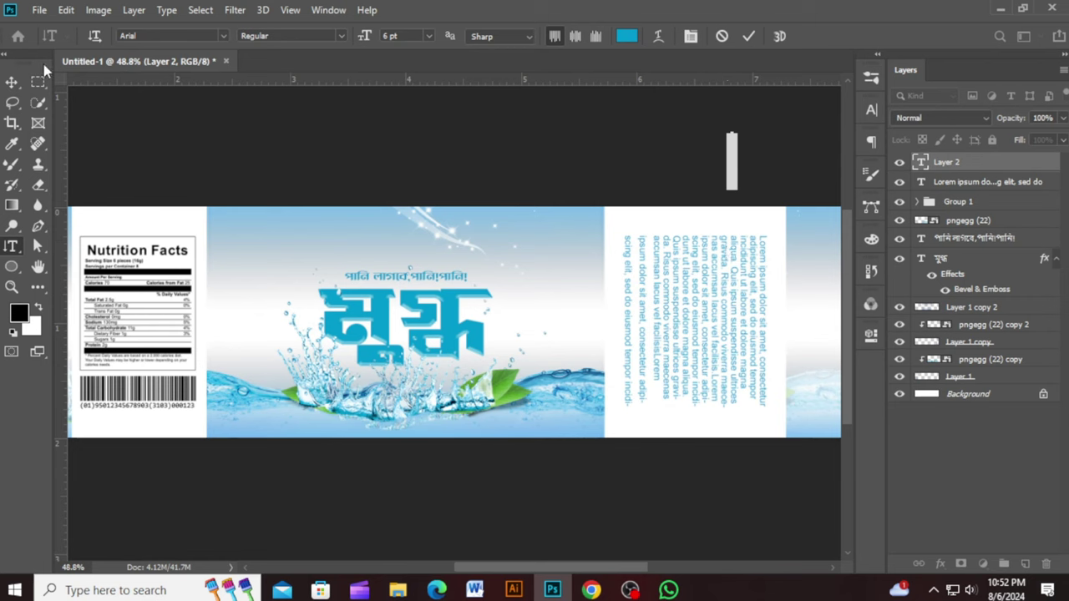
click(12, 81)
- Recolour the paragraph text black (000000)
double_click(644, 323)
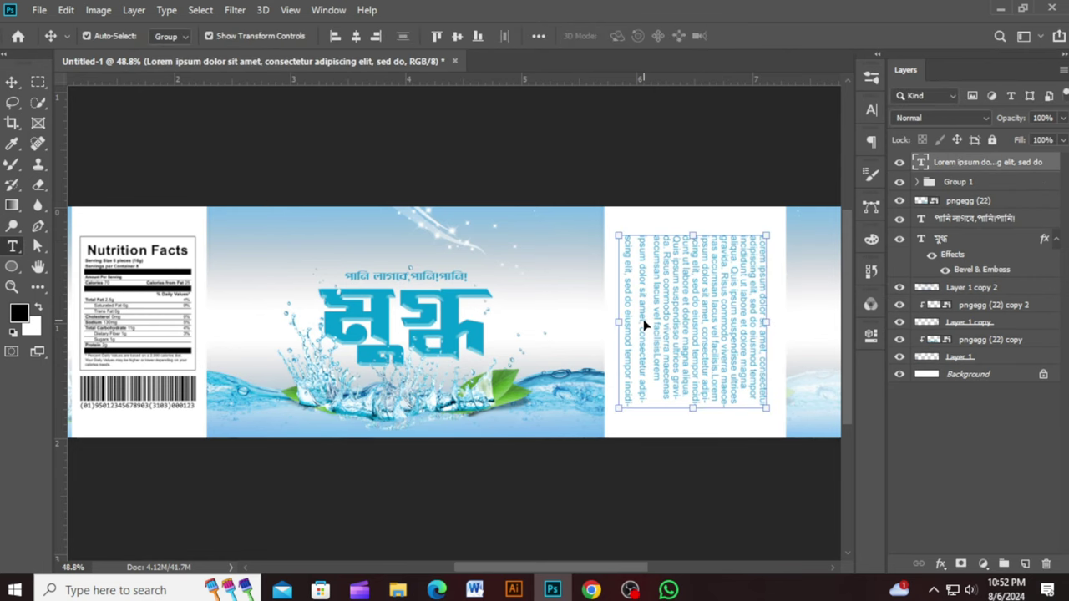
click(627, 36)
click(728, 491)
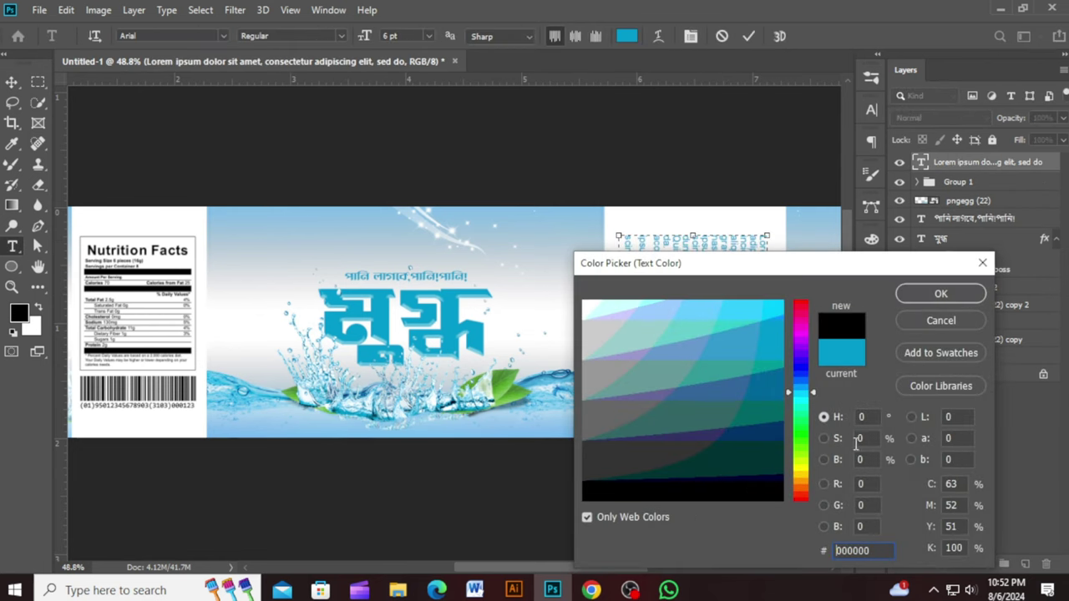
click(961, 302)
- Commit the text edit and widen the right blue strip leftward
key(v)
scroll(673, 179, down, 7)
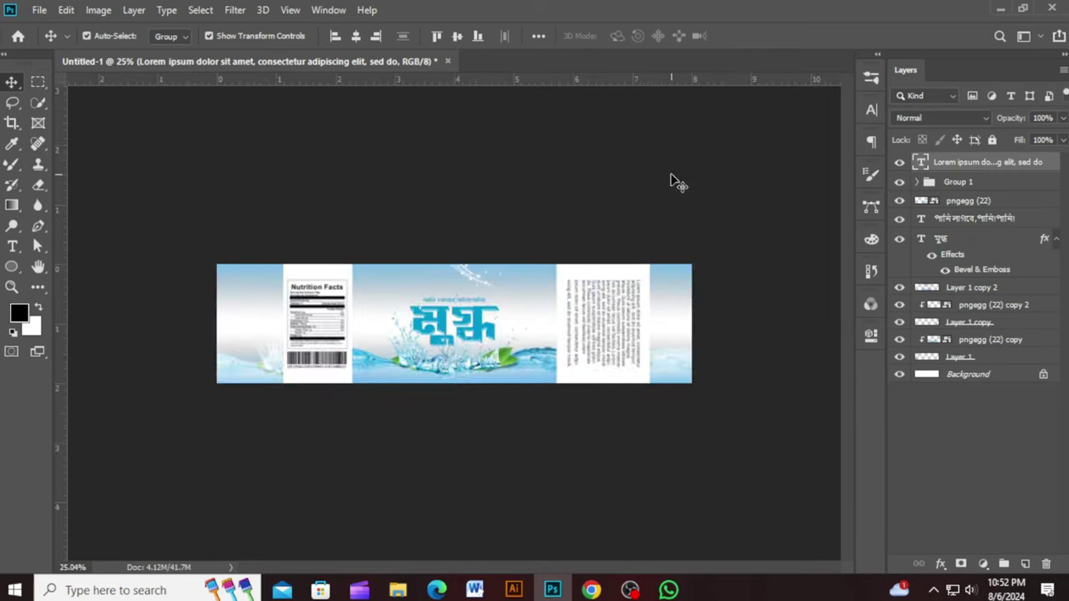
scroll(704, 349, up, 2)
click(589, 334)
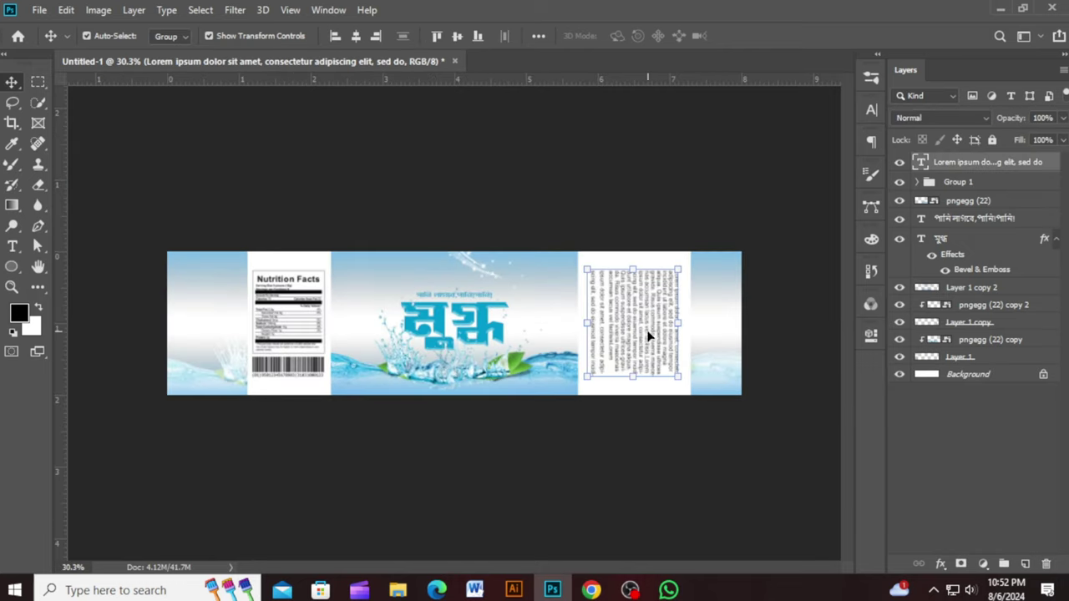
click(781, 283)
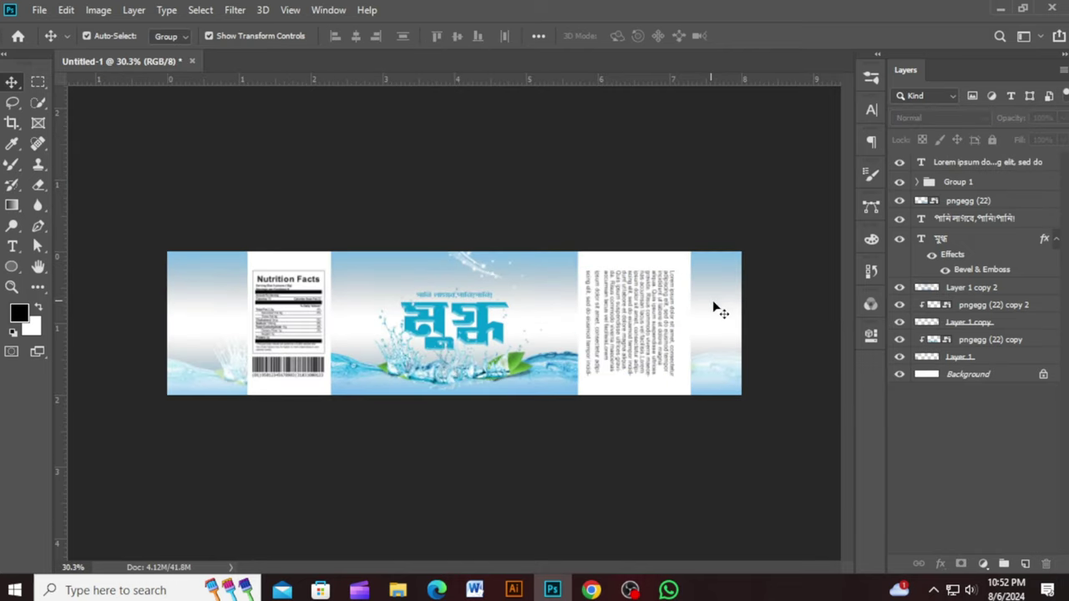
click(650, 328)
click(808, 309)
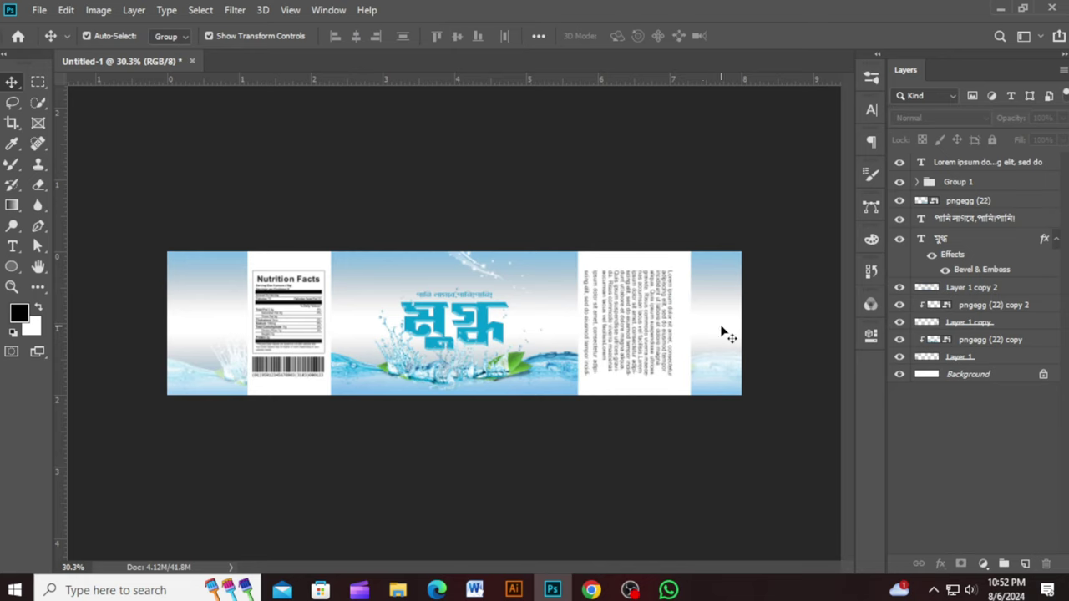
click(706, 273)
drag(685, 323, 672, 341)
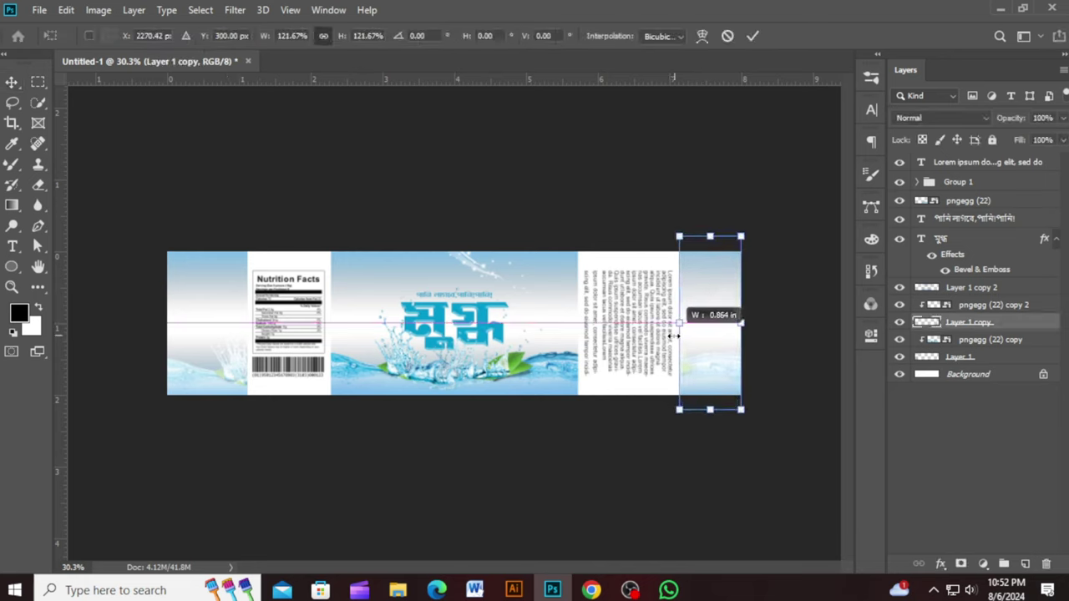
key(Return)
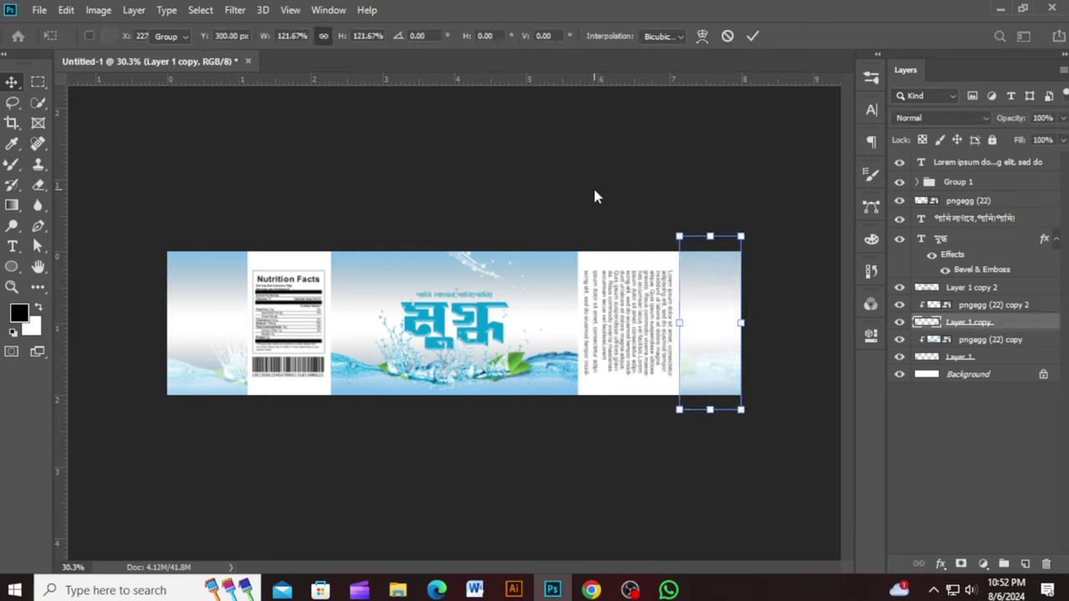
- Rotate the paragraph -90° to read horizontally, scale it to about 77% at the panel top, and duplicate it below
click(612, 311)
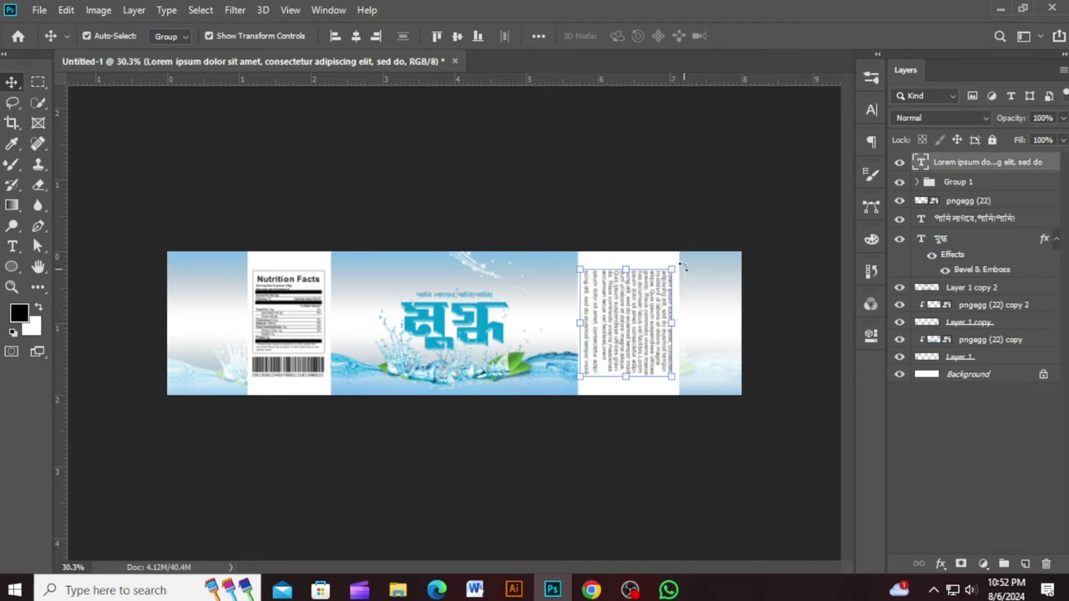
mouse_move(682, 267)
mouse_down()
mouse_move(689, 259)
mouse_move(580, 219)
mouse_move(543, 246)
mouse_up()
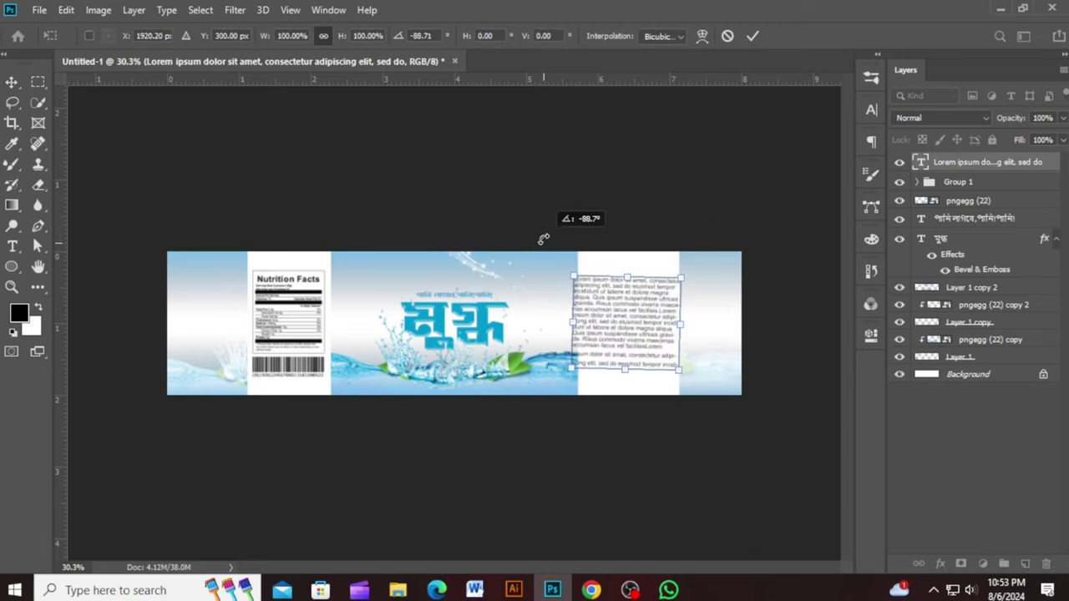
drag(543, 247, 545, 242)
drag(641, 294, 659, 297)
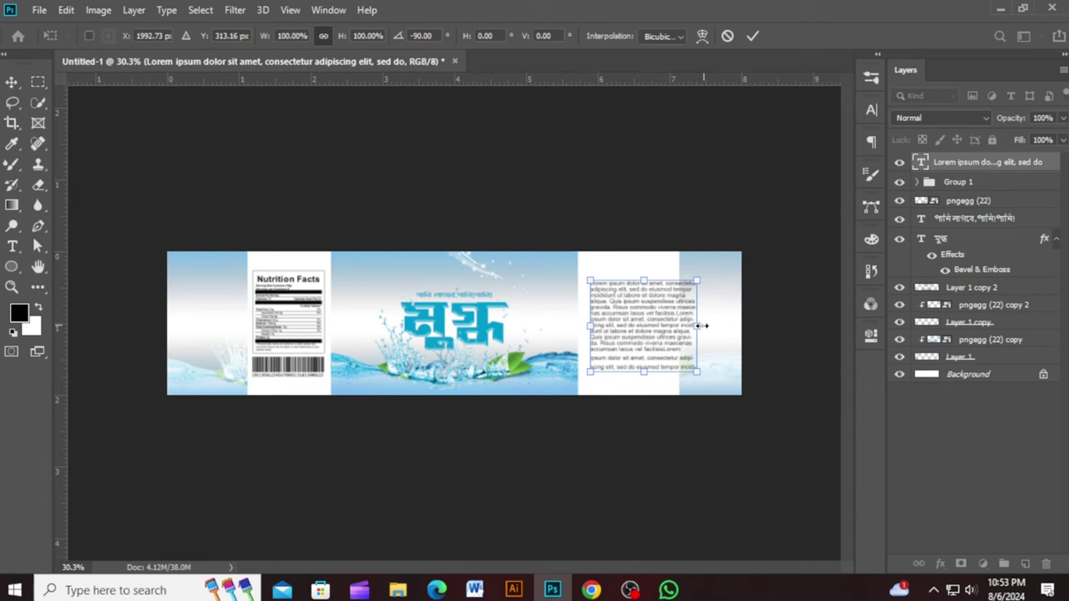
drag(702, 326, 706, 341)
scroll(707, 341, up, 2)
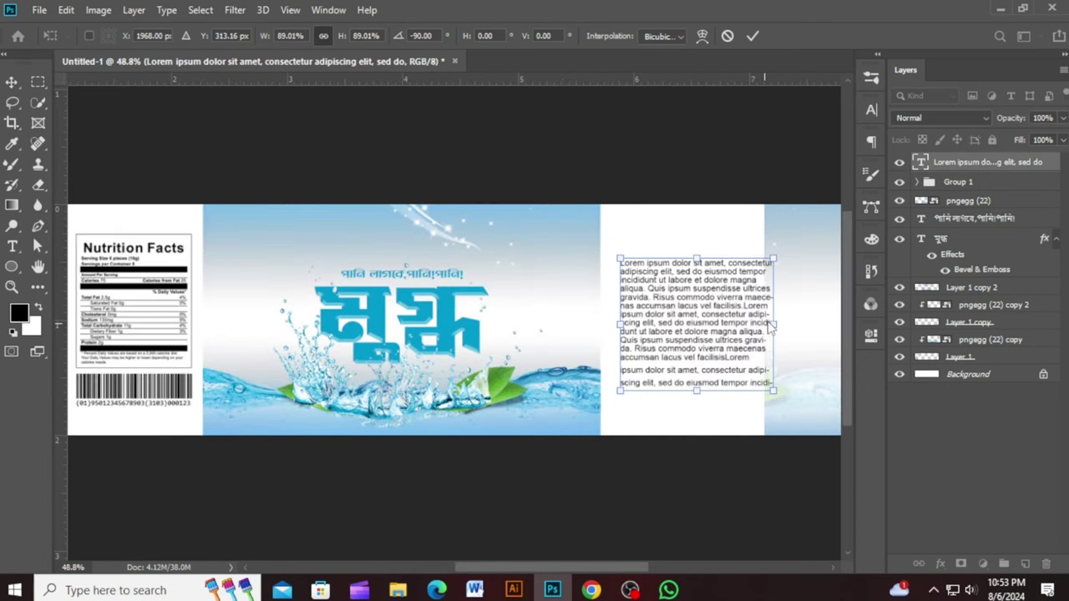
mouse_move(775, 321)
mouse_down()
mouse_move(750, 339)
mouse_move(719, 310)
mouse_up()
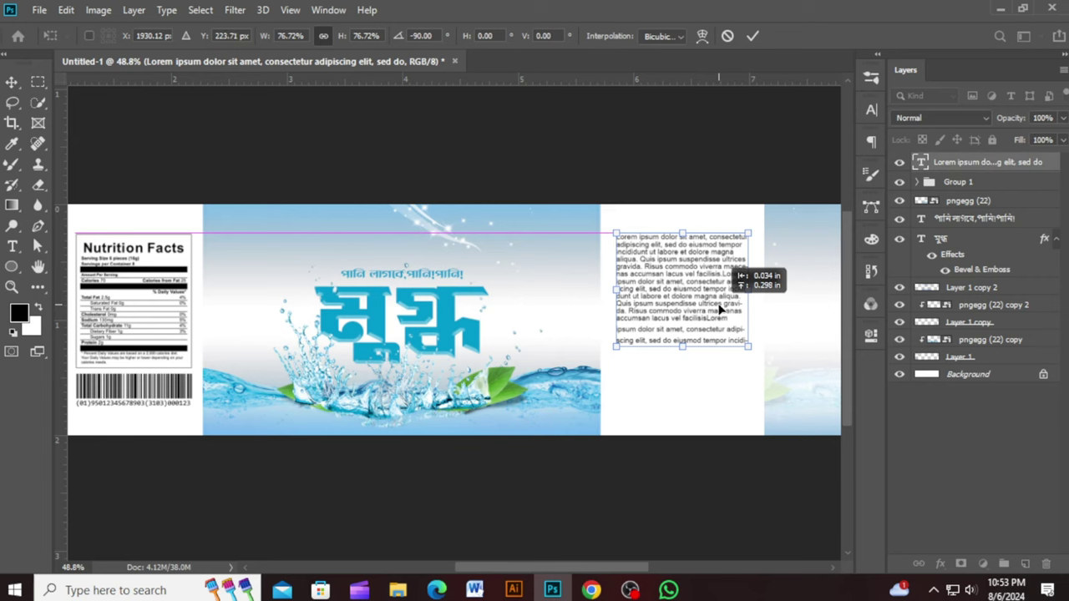
key(Left)
key(Left)
key(Left)
click(752, 35)
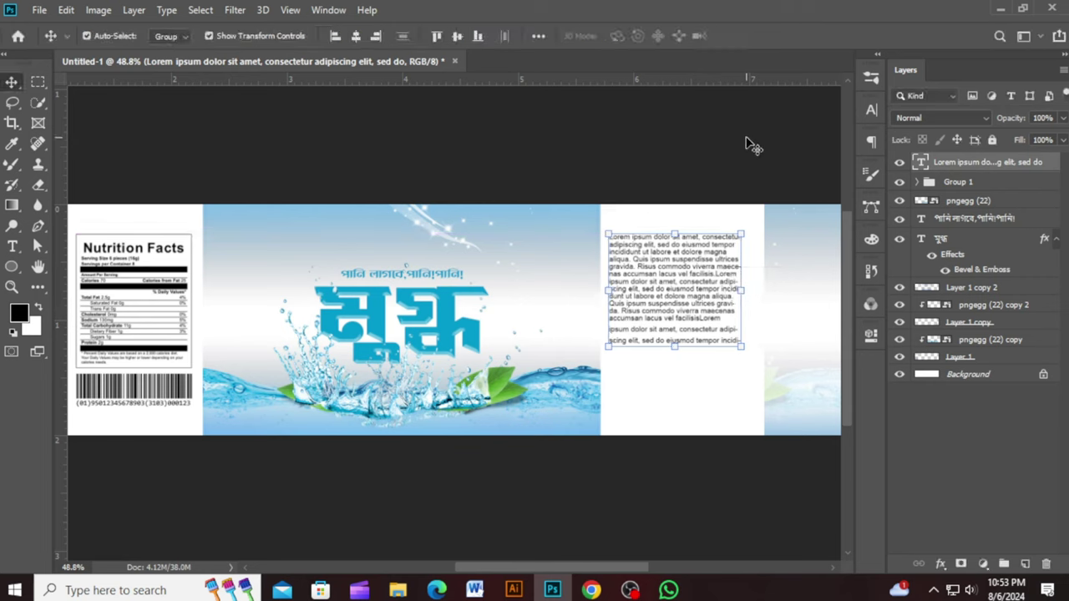
click(749, 145)
mouse_move(682, 302)
mouse_down()
mouse_move(692, 449)
mouse_move(675, 416)
mouse_up()
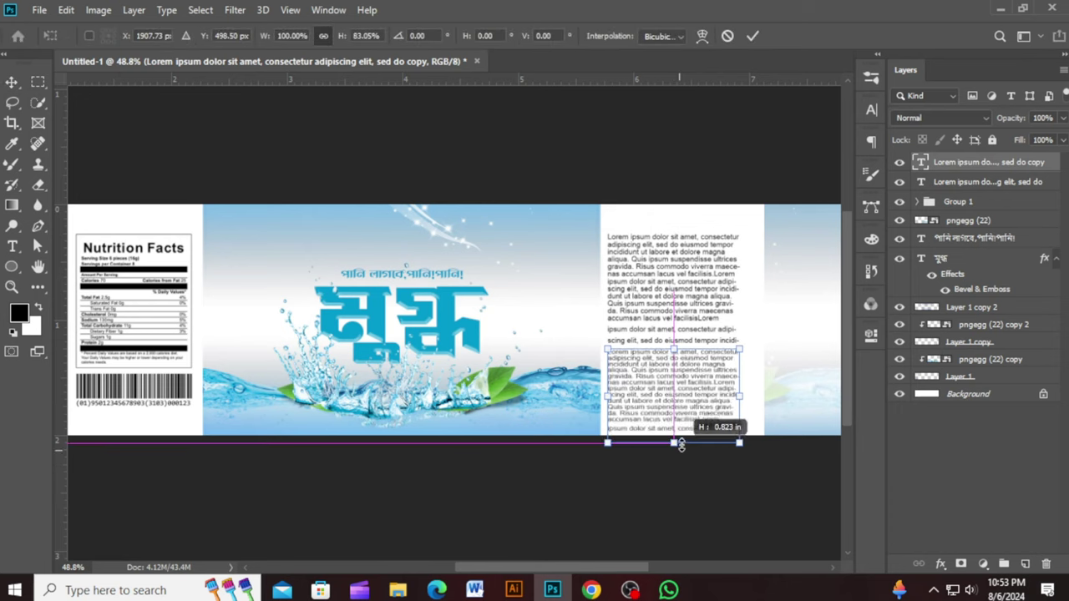
- Squash the paragraph copy shorter and set it just beneath the first paragraph
click(752, 35)
click(680, 377)
click(688, 345)
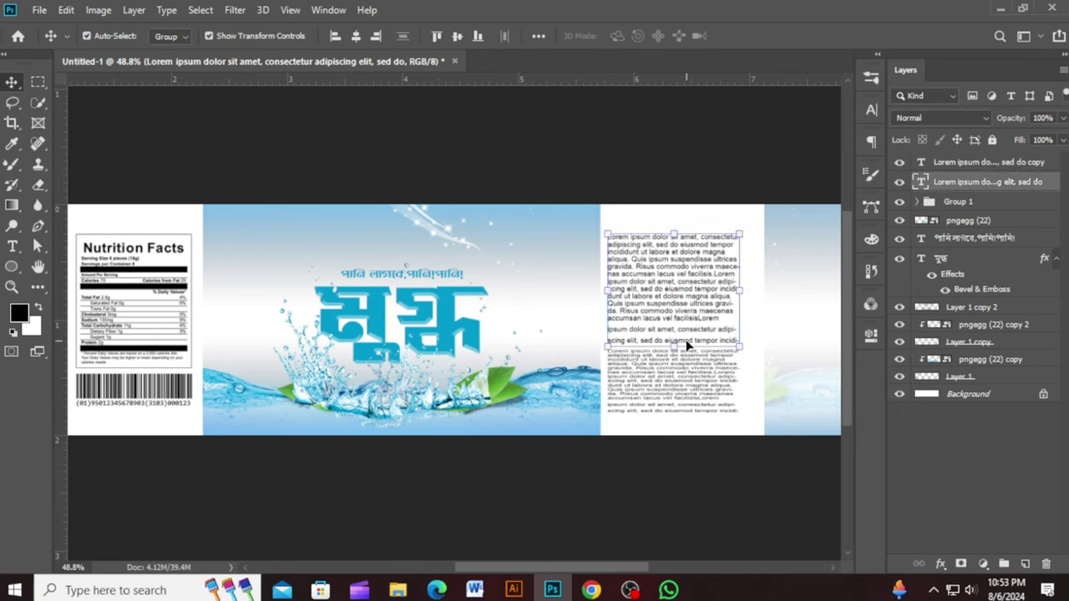
mouse_move(675, 345)
mouse_down()
mouse_move(676, 332)
mouse_move(699, 376)
mouse_up()
click(752, 38)
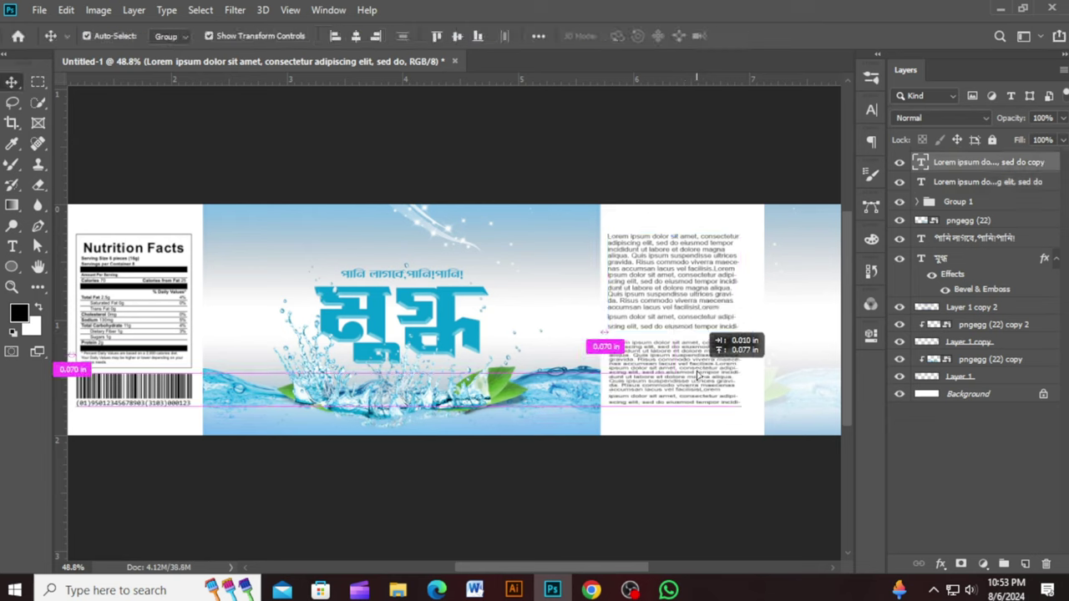
drag(699, 378, 699, 376)
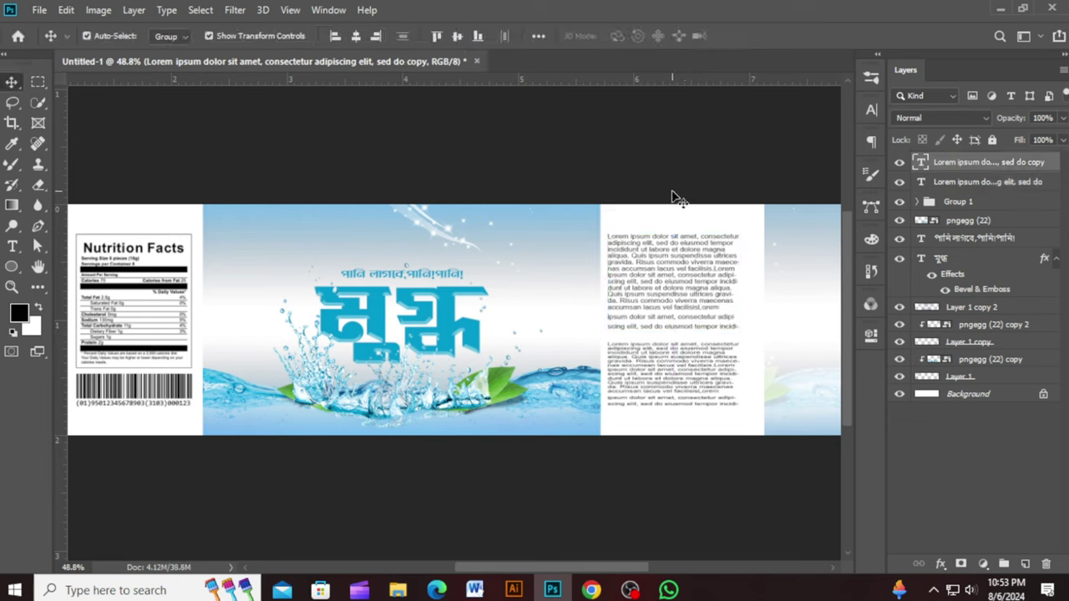
click(676, 197)
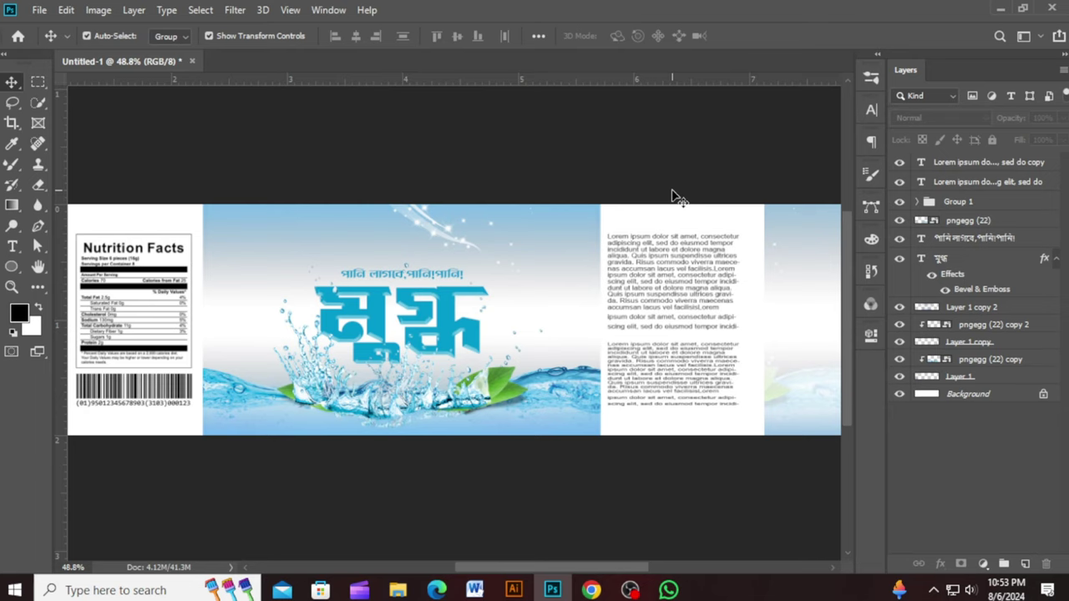
- Resize the right blue strip so its top and bottom match the label edges
click(786, 242)
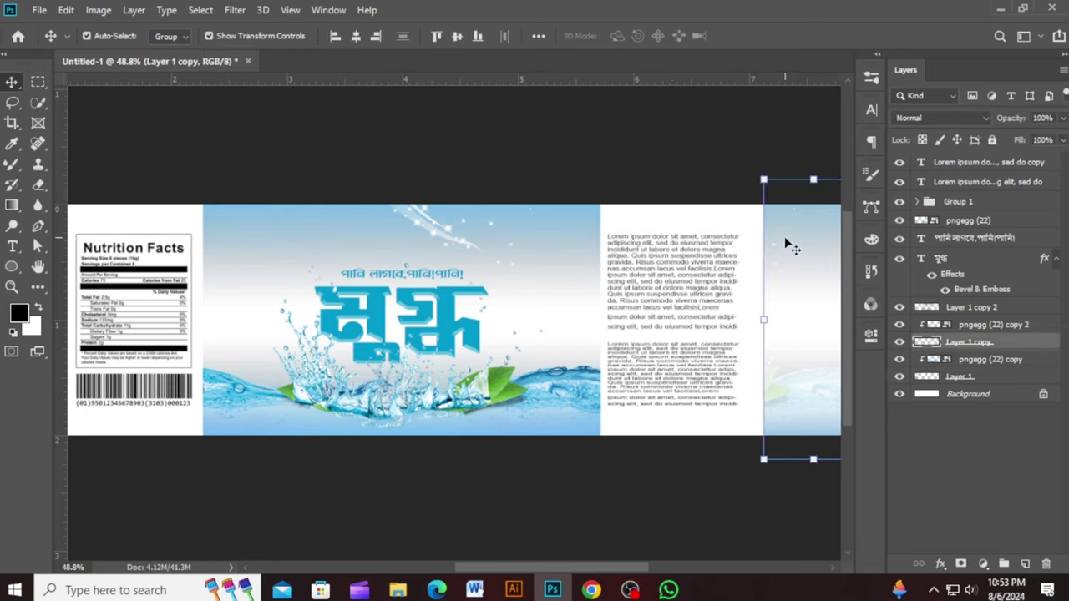
drag(758, 317, 749, 320)
key(Return)
scroll(655, 163, down, 1)
scroll(661, 184, down, 3)
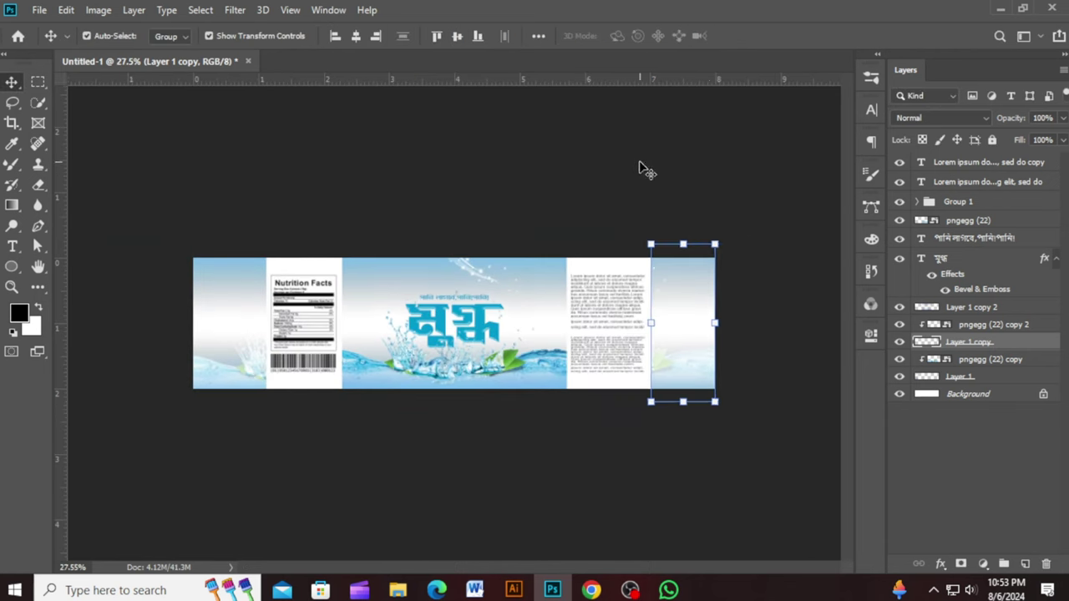
scroll(686, 293, up, 2)
drag(799, 199, 800, 222)
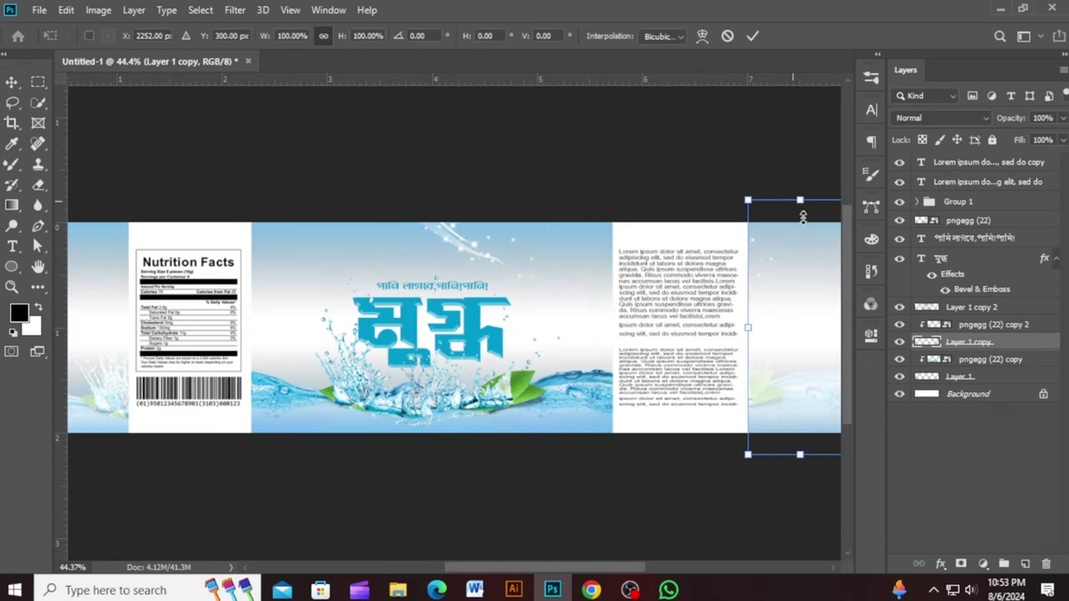
drag(806, 462, 806, 433)
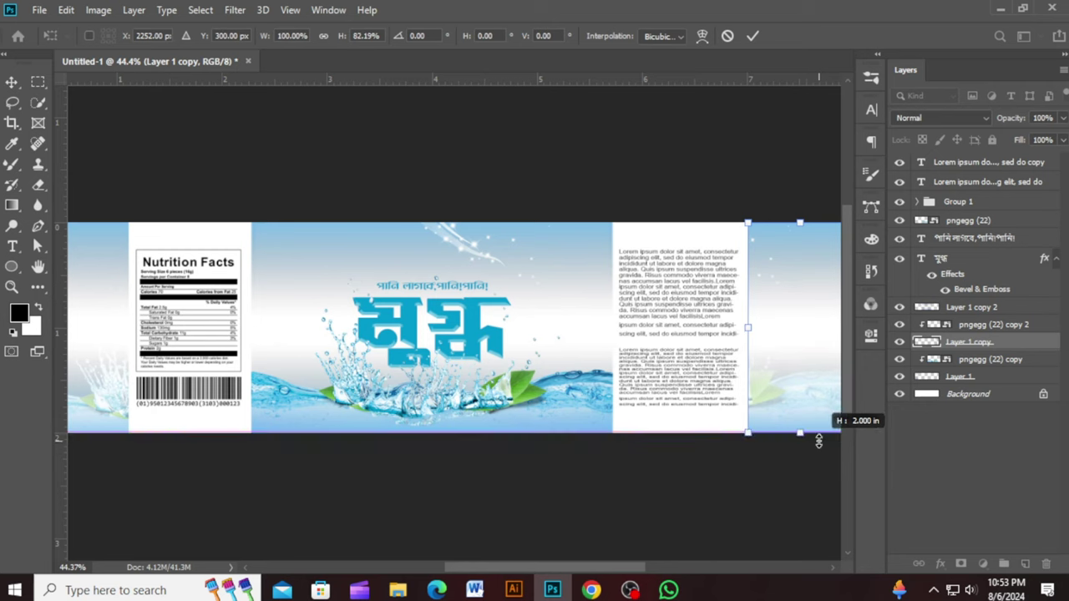
click(753, 35)
scroll(553, 179, down, 2)
scroll(255, 167, up, 2)
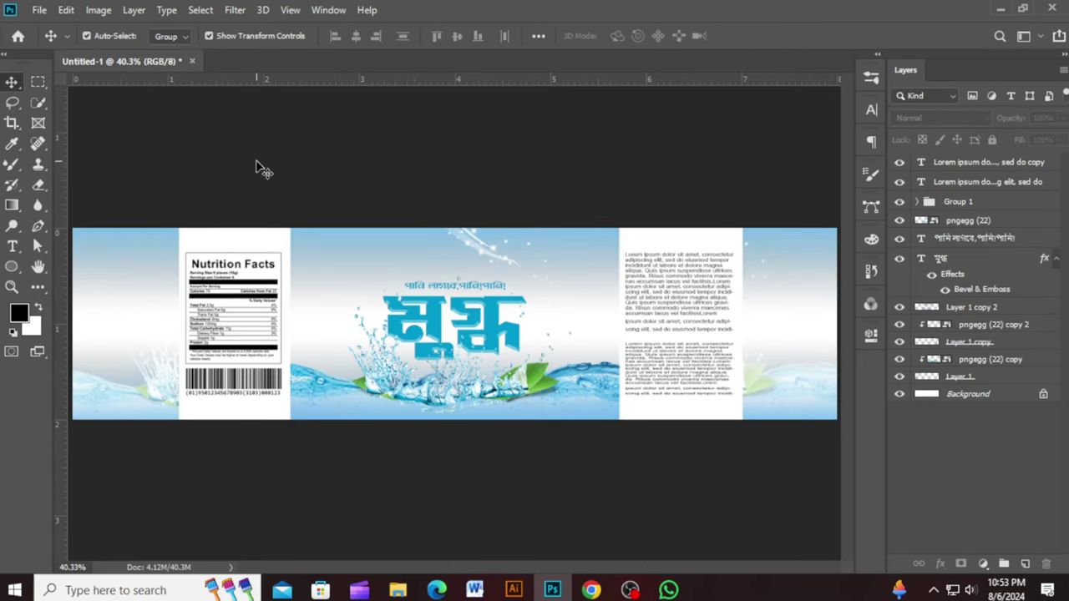
scroll(255, 167, down, 1)
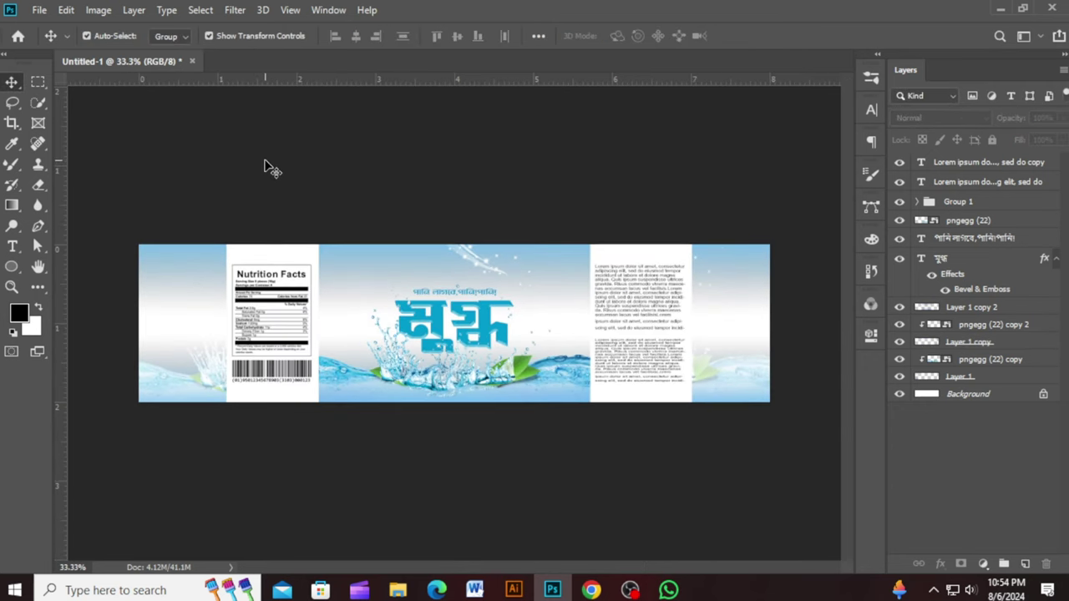